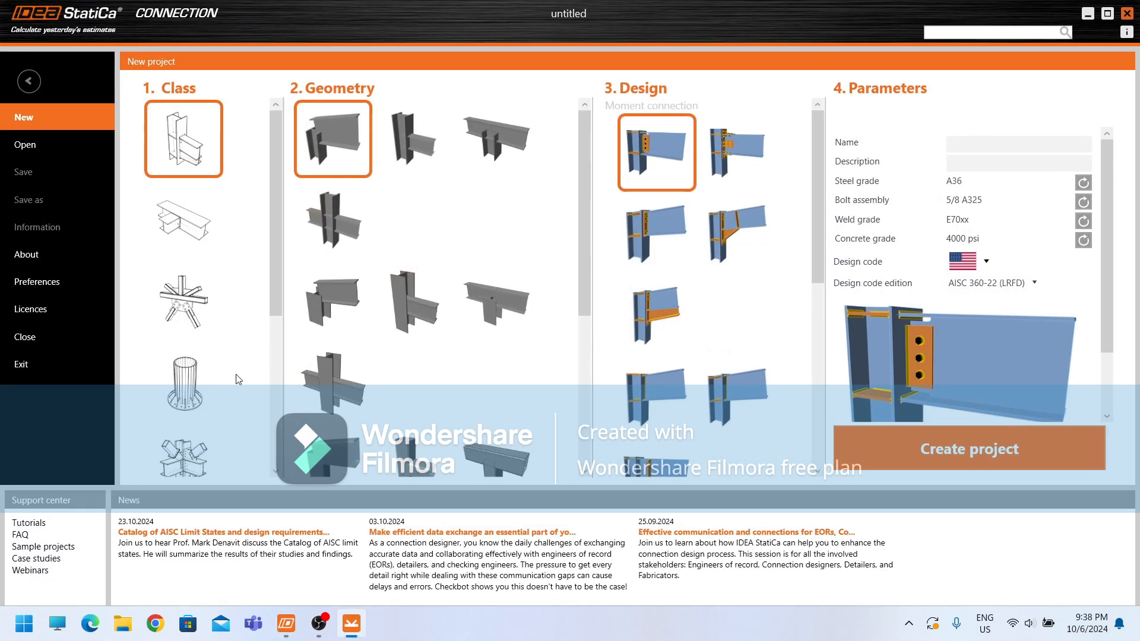
Step: Choose the blank coordinate-axes class for the new project and name it Transfer Column
scroll(187, 415, "down", 5)
left_click(187, 455)
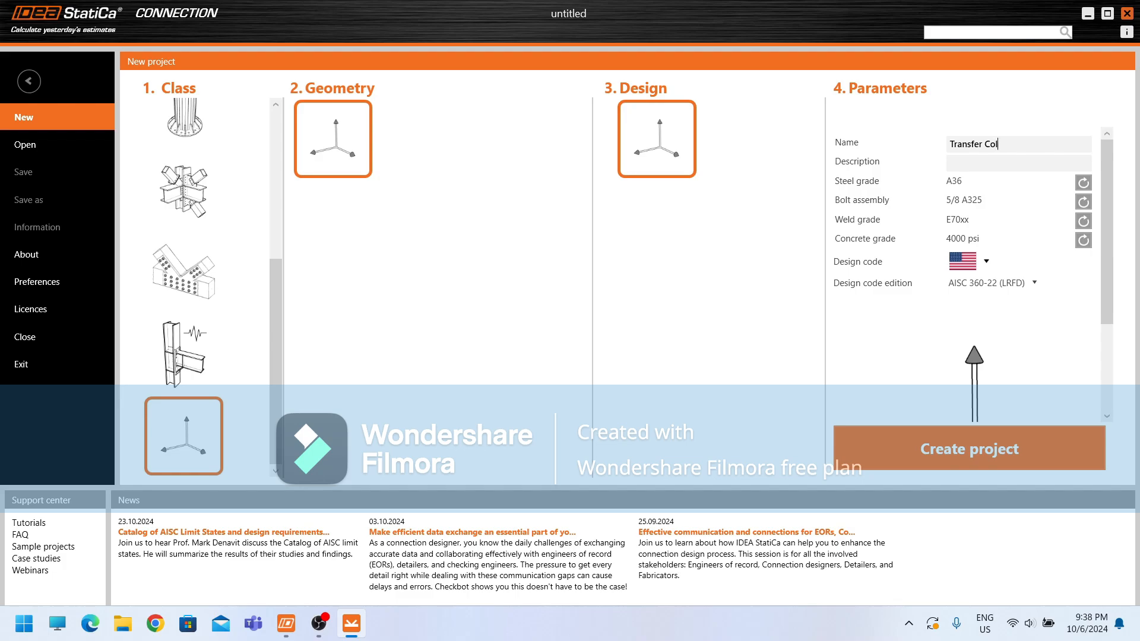
key("Tab")
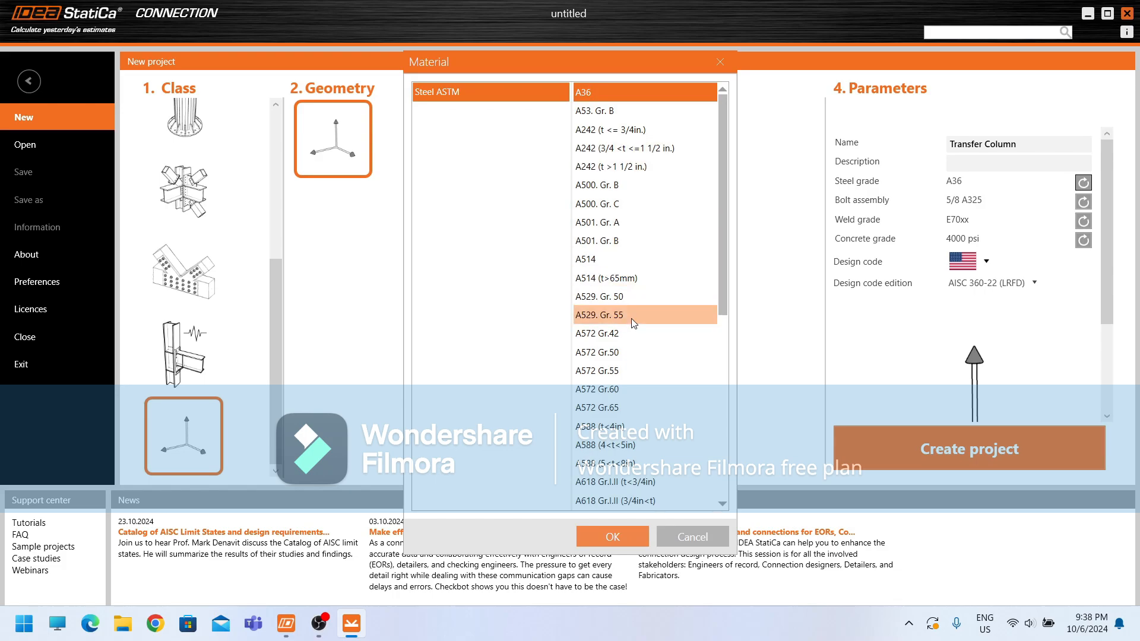
Step: Set the project's steel grade to A572 Gr.50 from the ASTM steel materials
scroll(627, 412, "down", 3)
scroll(625, 408, "down", 2)
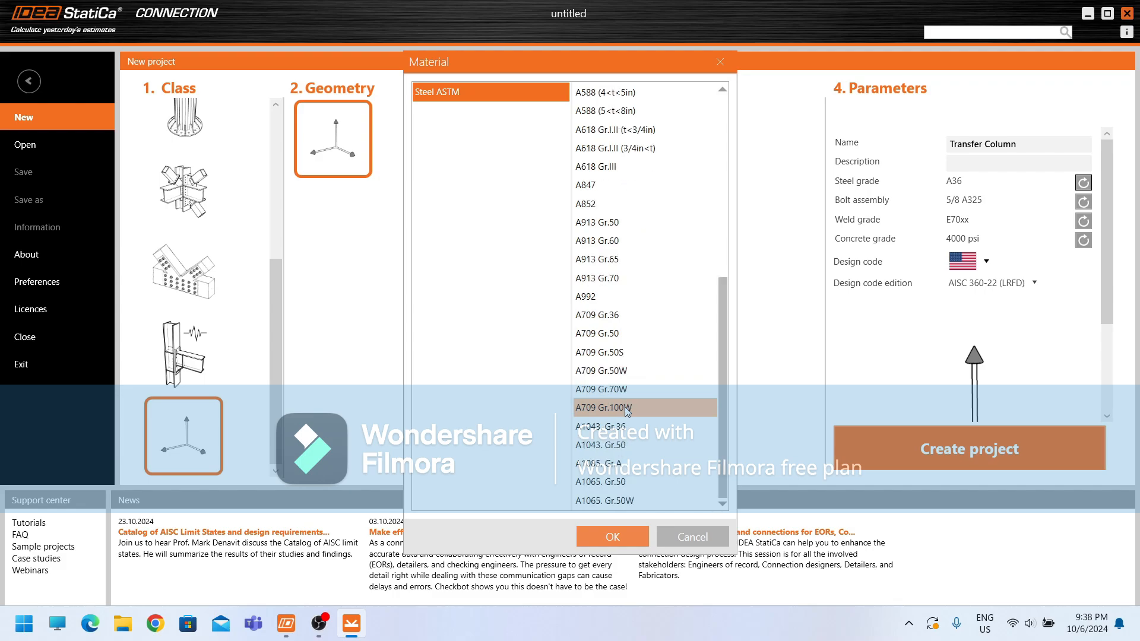
scroll(625, 408, "up", 5)
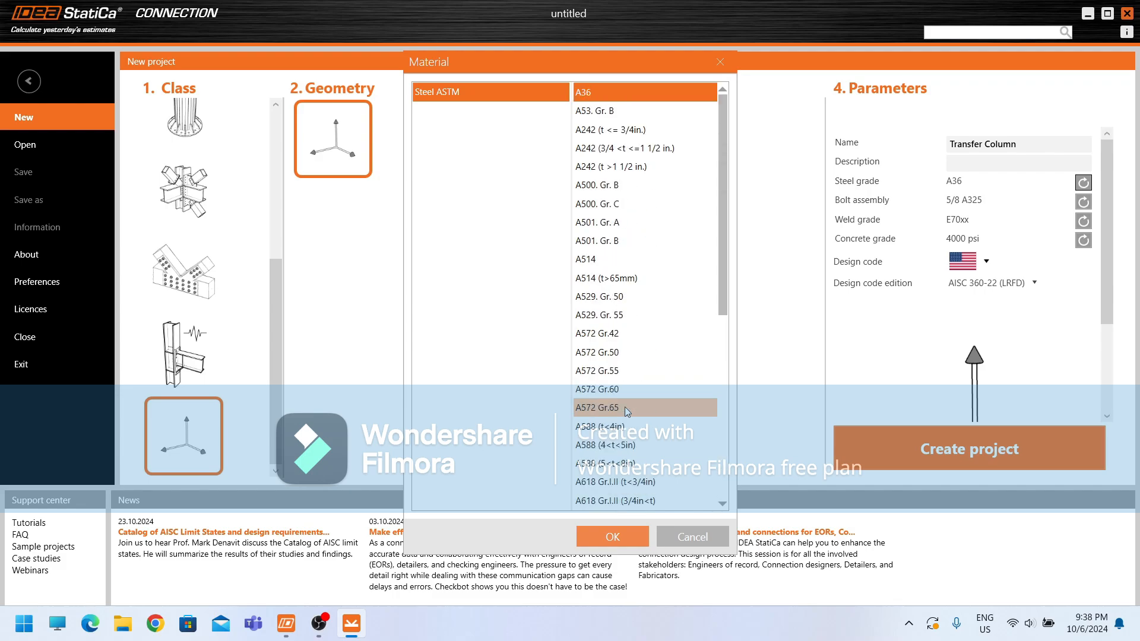
left_click(629, 351)
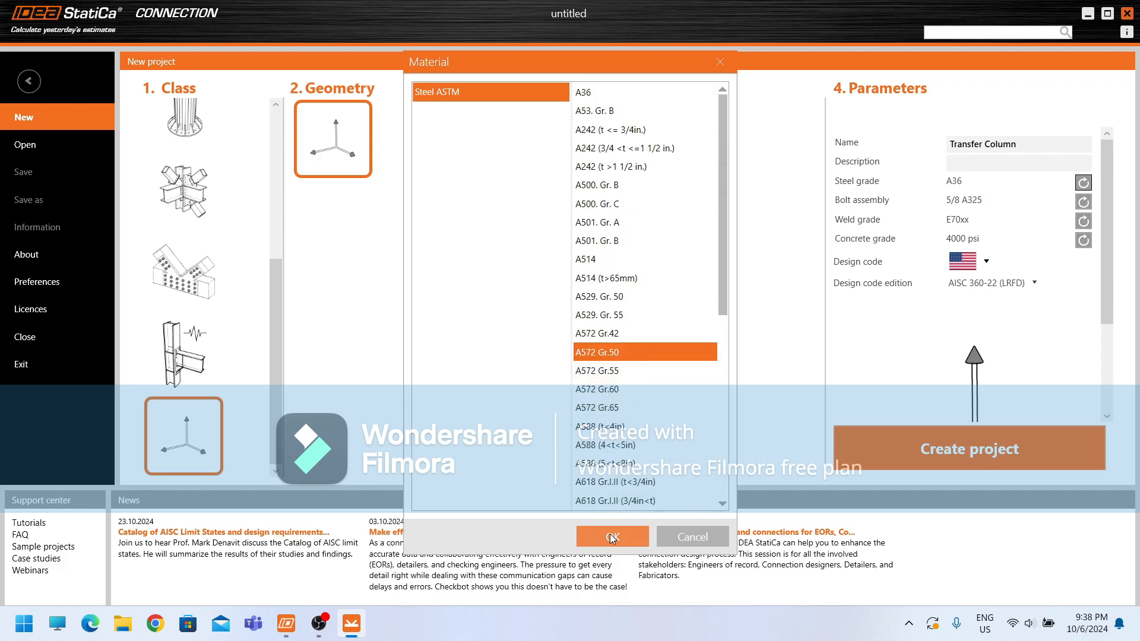
left_click(599, 538)
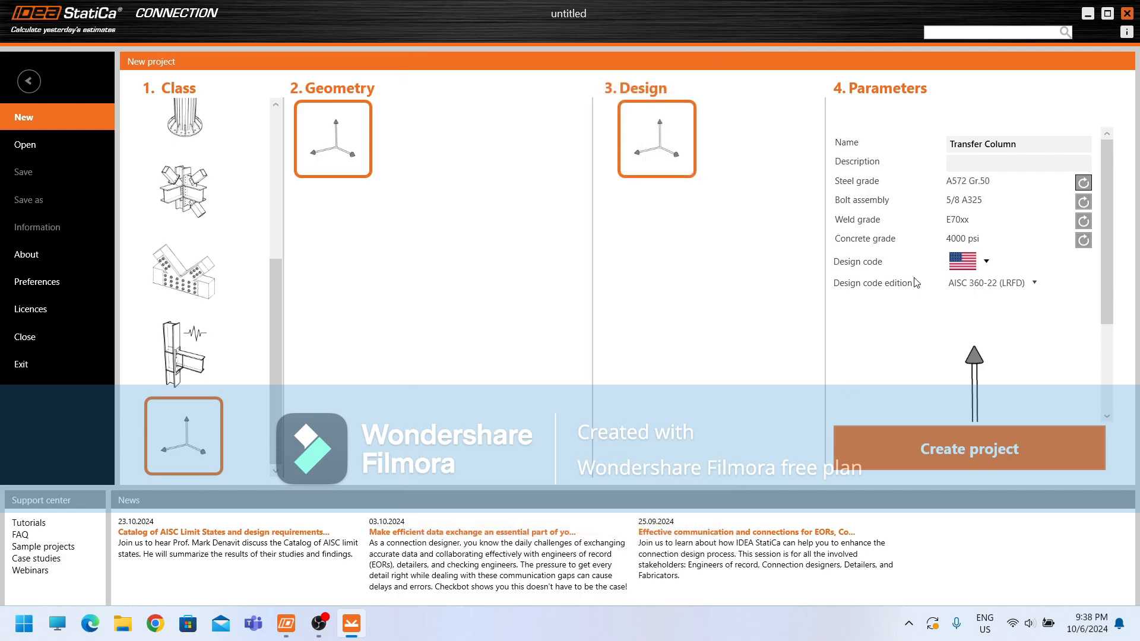
Step: Set the project's bolt assembly to 1/2 A325, keeping the AISC 360-22 (LRFD) design code edition
left_click(1085, 202)
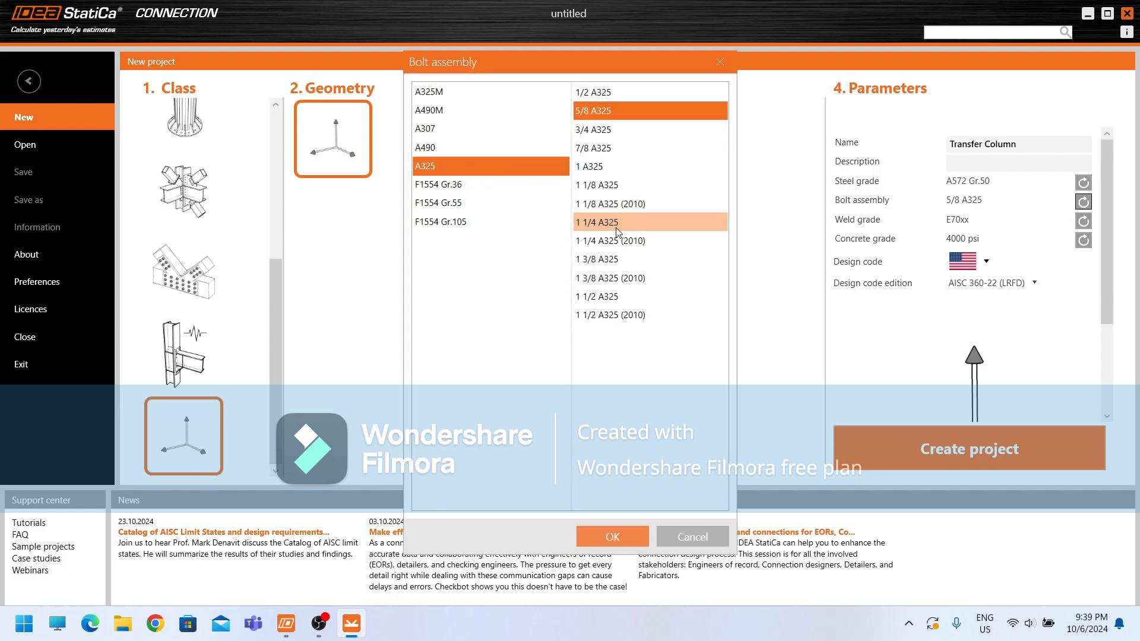
left_click(638, 93)
left_click(618, 536)
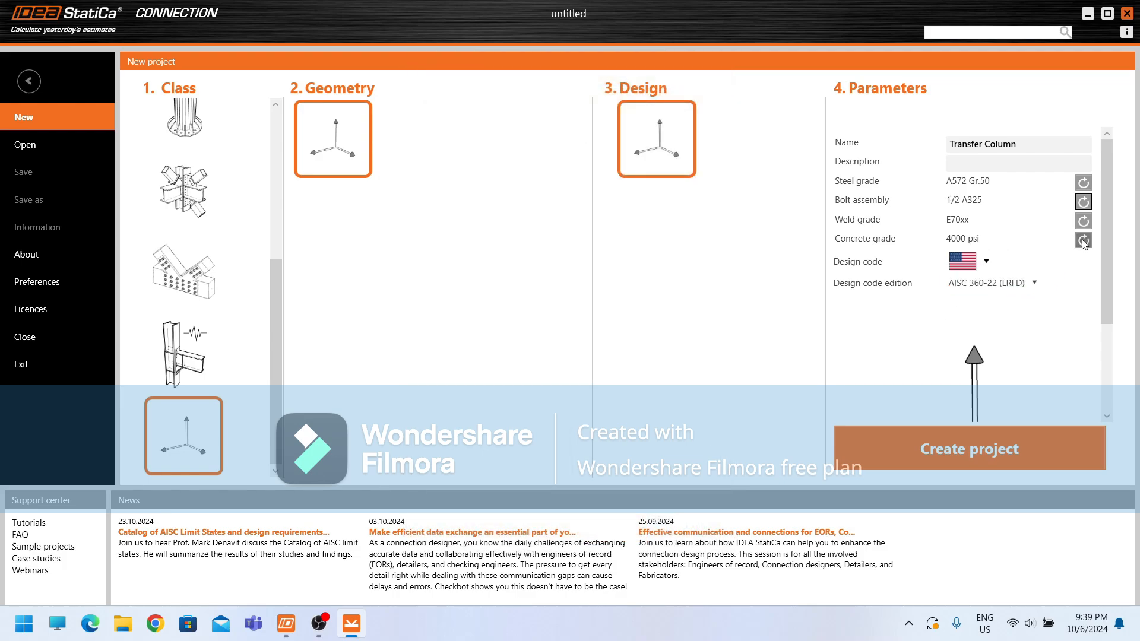
left_click(1032, 285)
left_click(1032, 285)
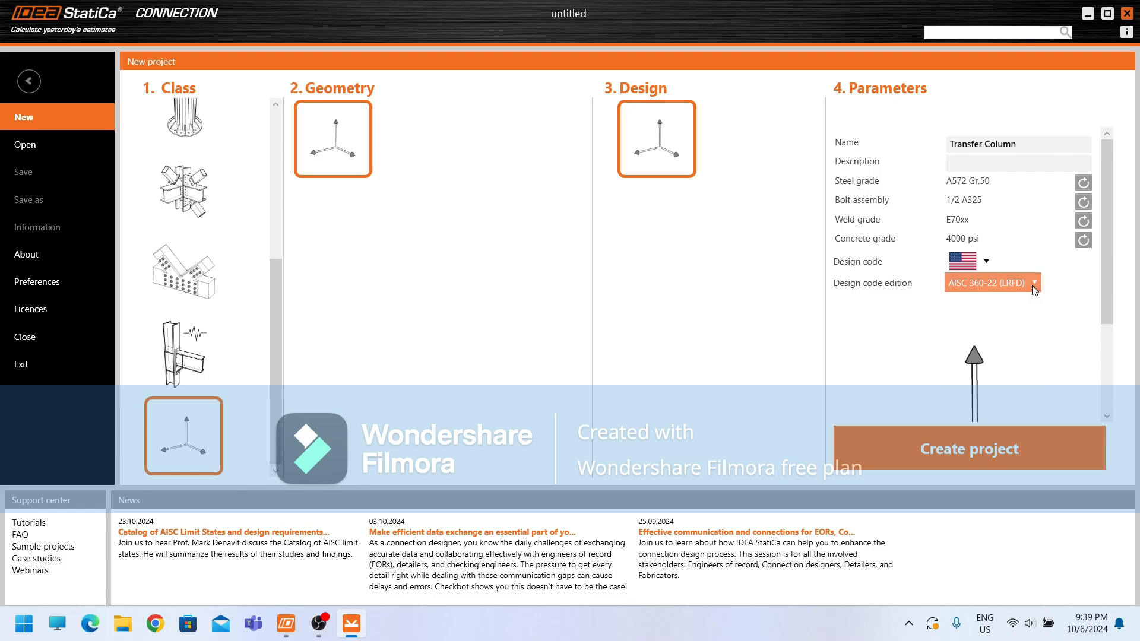
Step: Set the concrete grade to 4000 psi lightweight from ACI 318-14 and create the project
left_click(1084, 240)
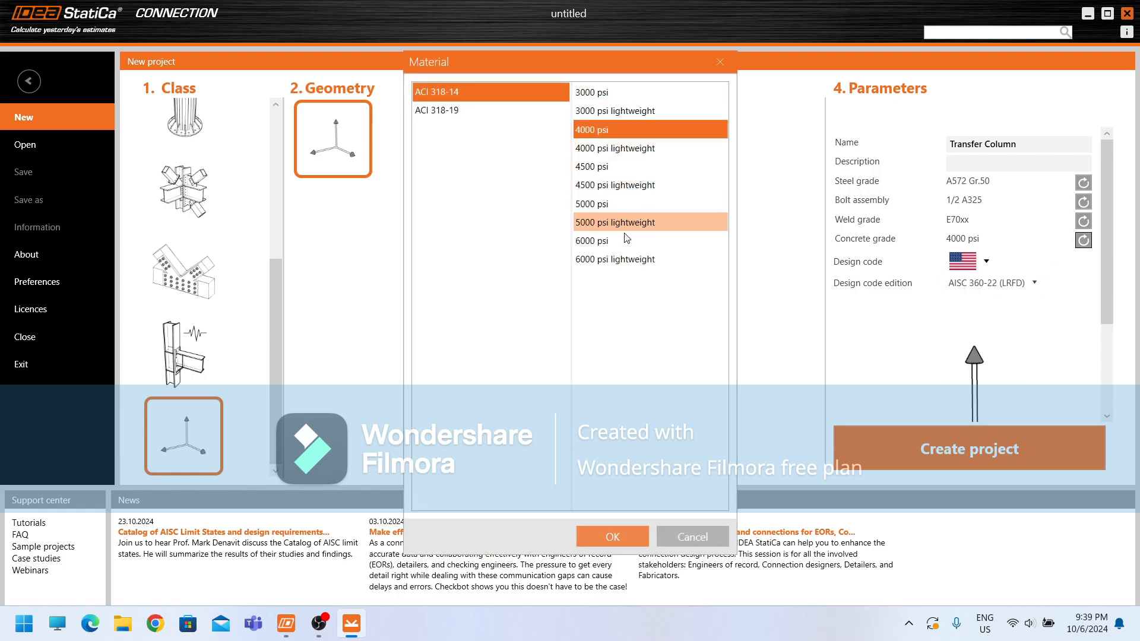
left_click(612, 536)
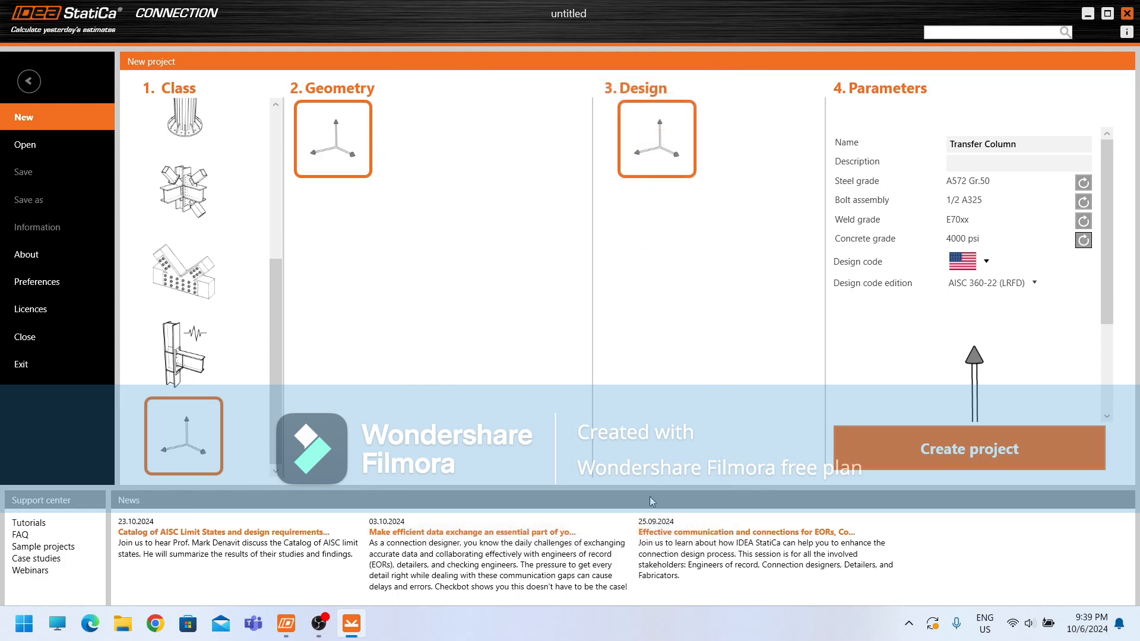
left_click(1083, 240)
left_click(617, 167)
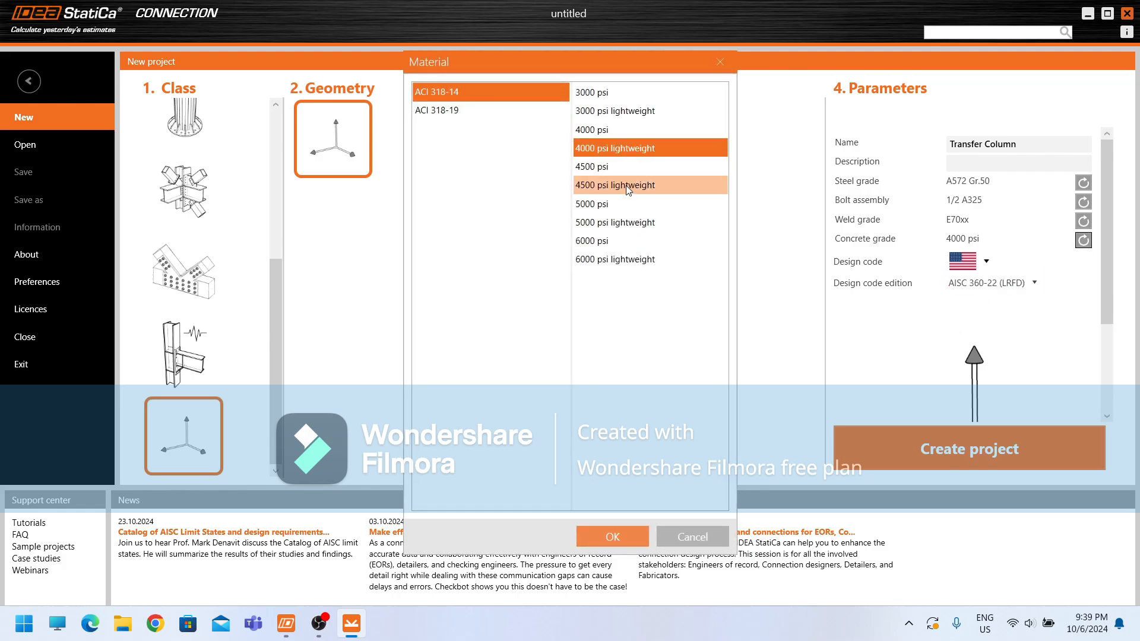
left_click(612, 532)
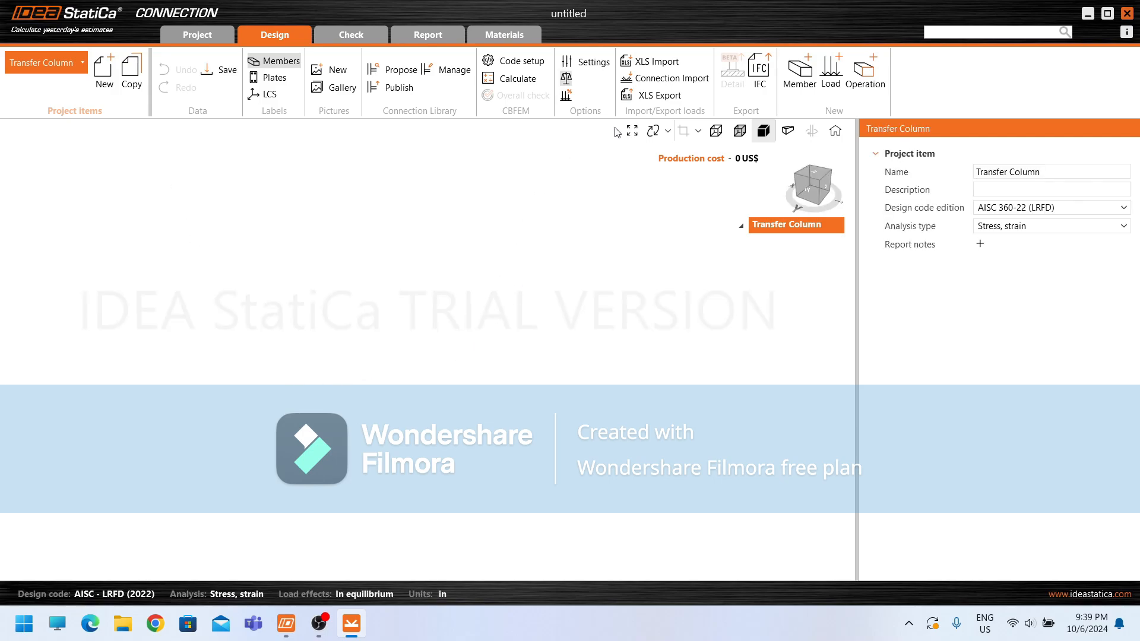
Step: Add a first member with the rolled I-section W30X292 from the W (AISC 15.0) library
left_click(800, 71)
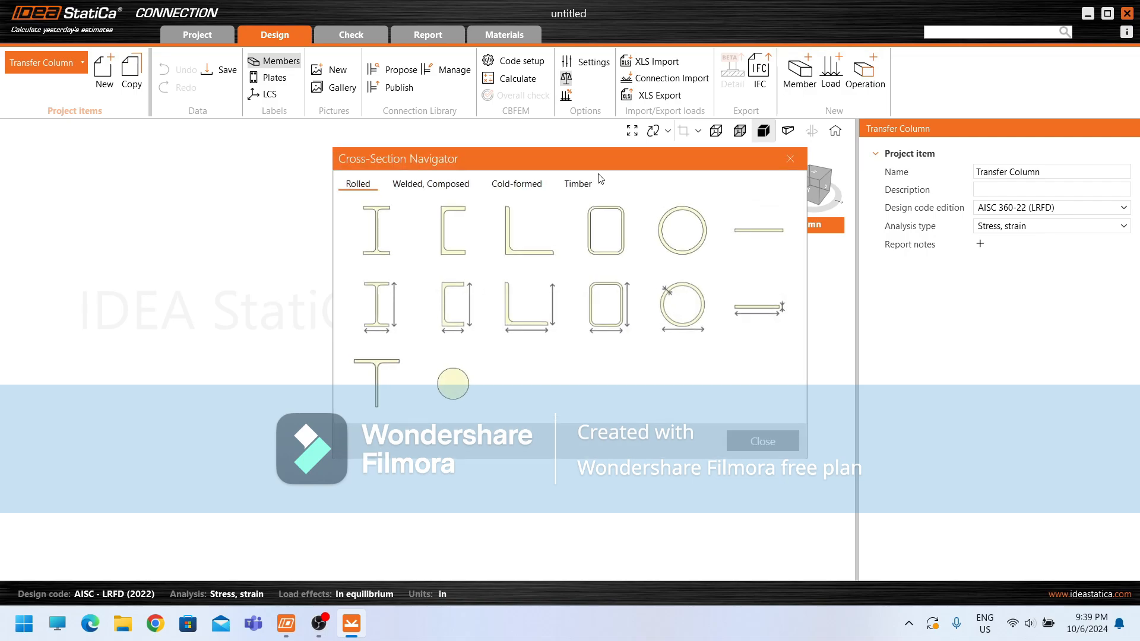
left_click(398, 227)
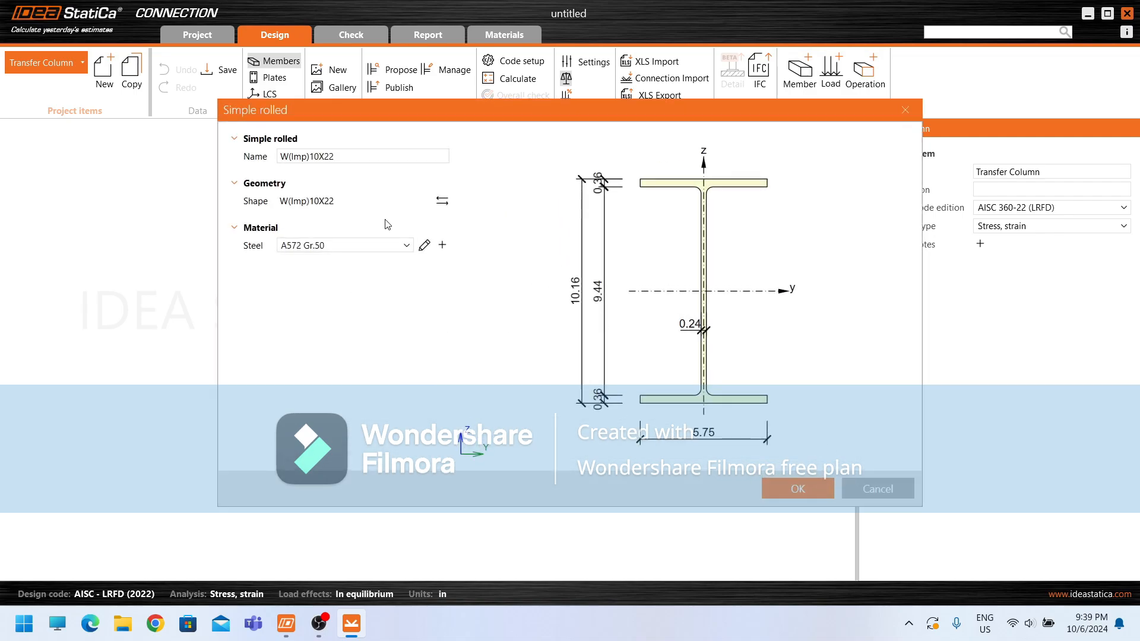
left_click(442, 202)
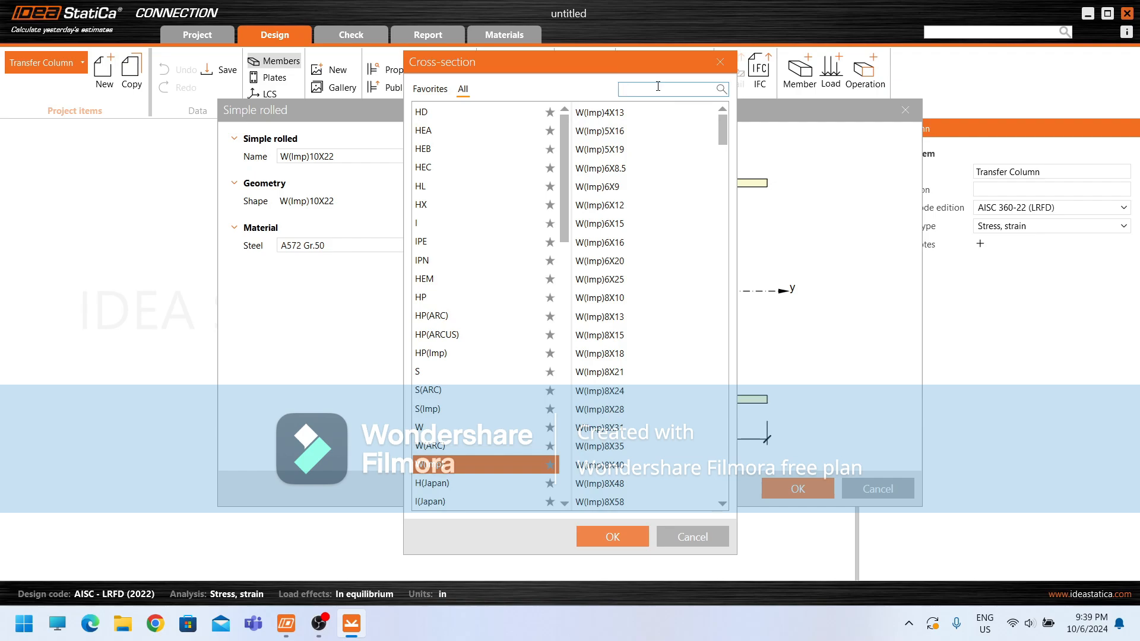
type("W30")
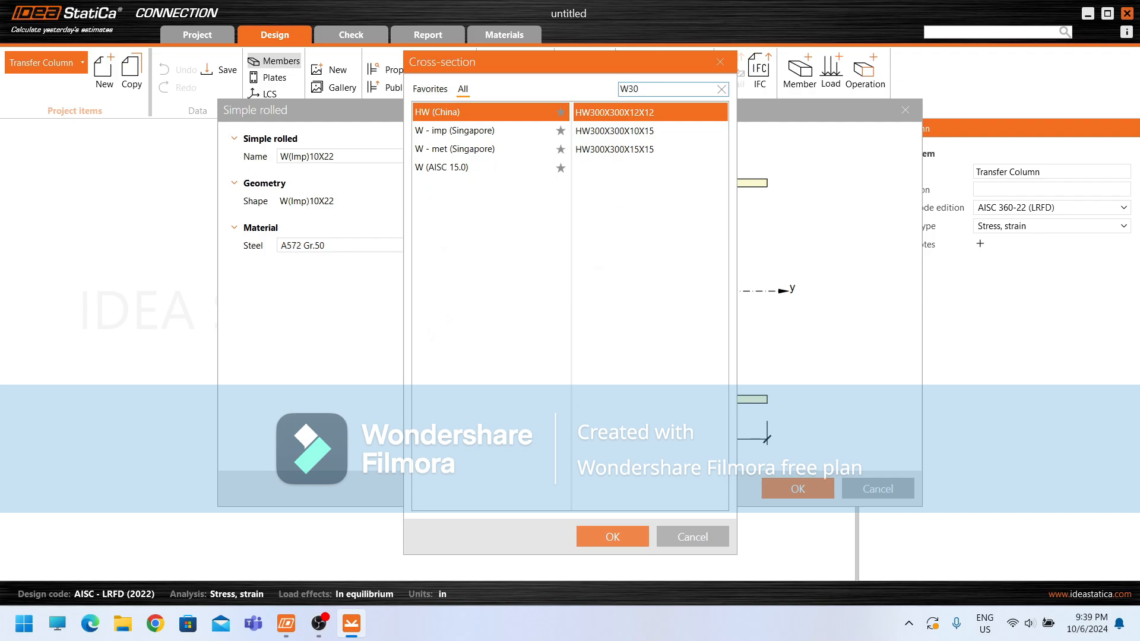
left_click(508, 167)
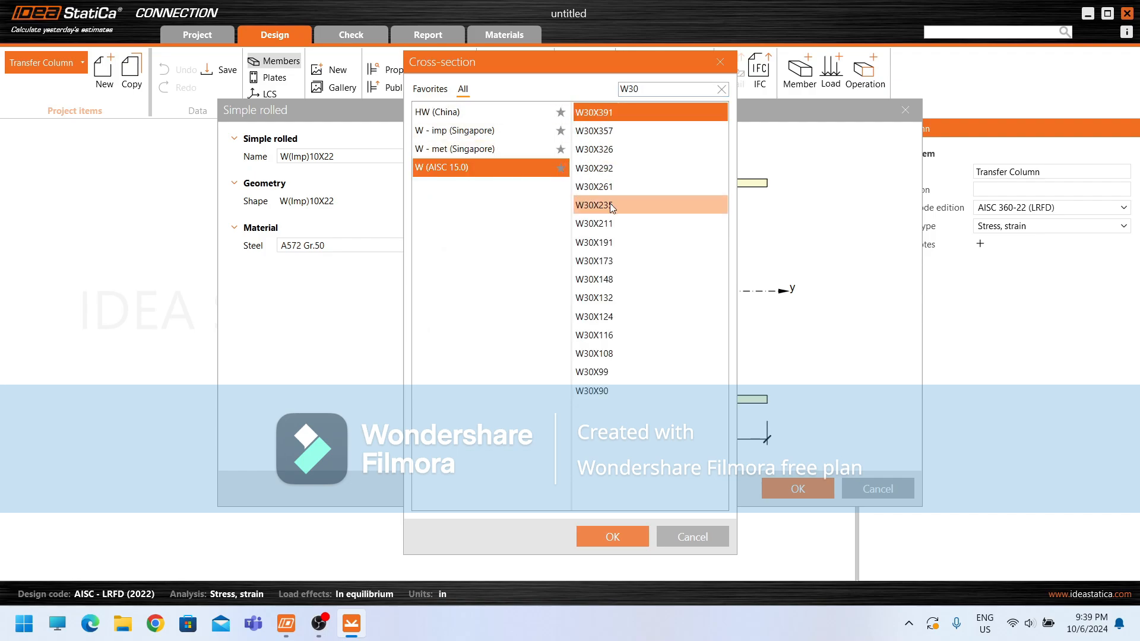
left_click(625, 168)
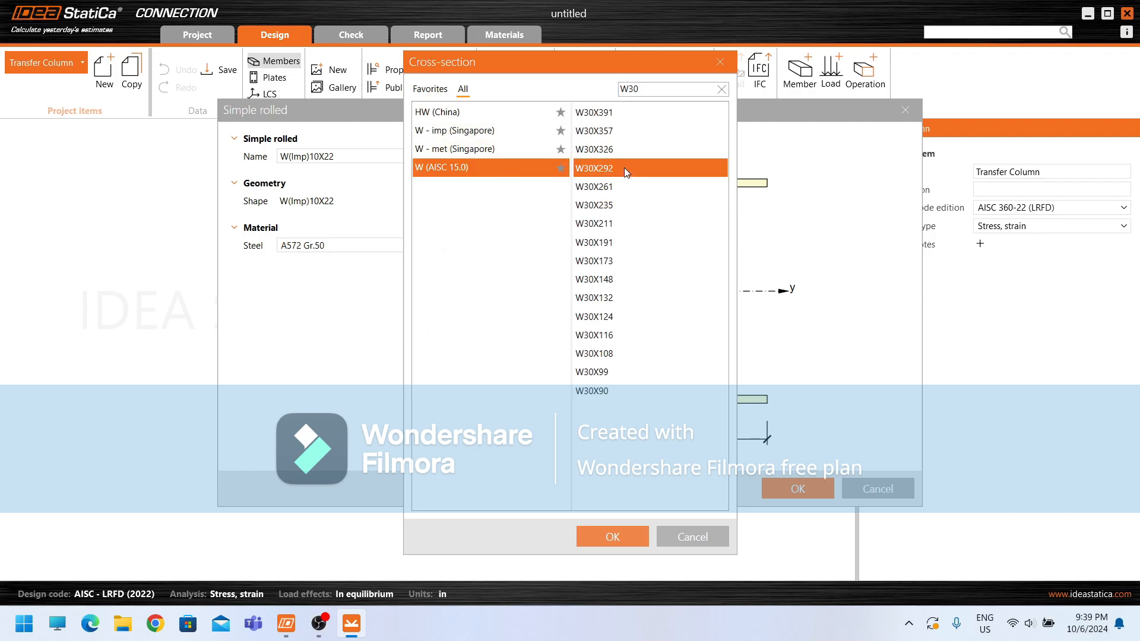
left_click(639, 536)
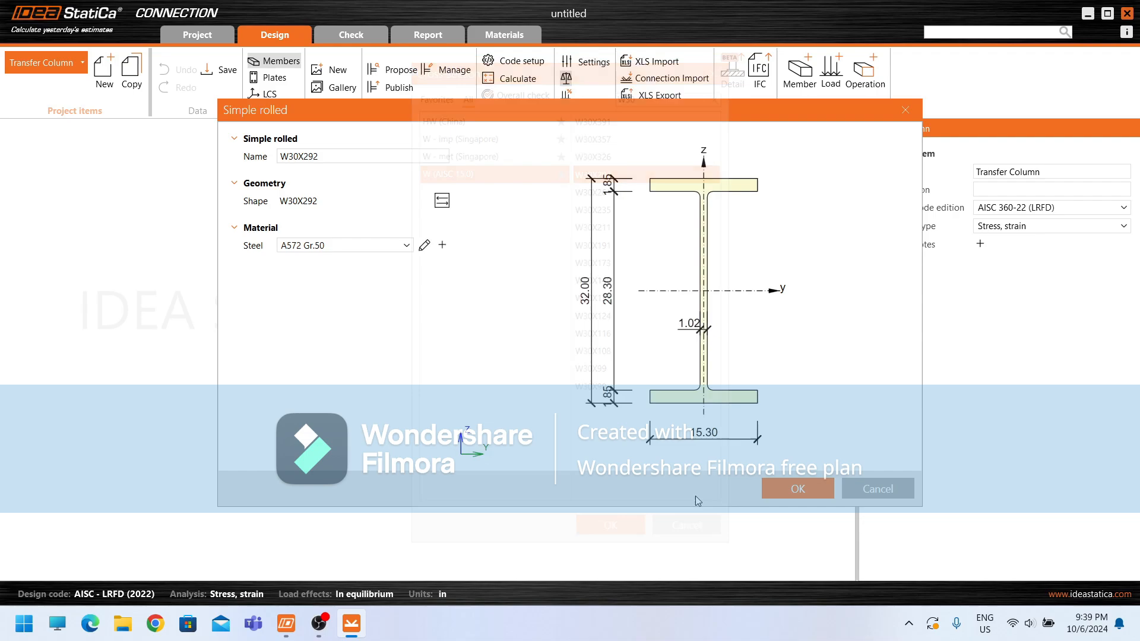
left_click(791, 487)
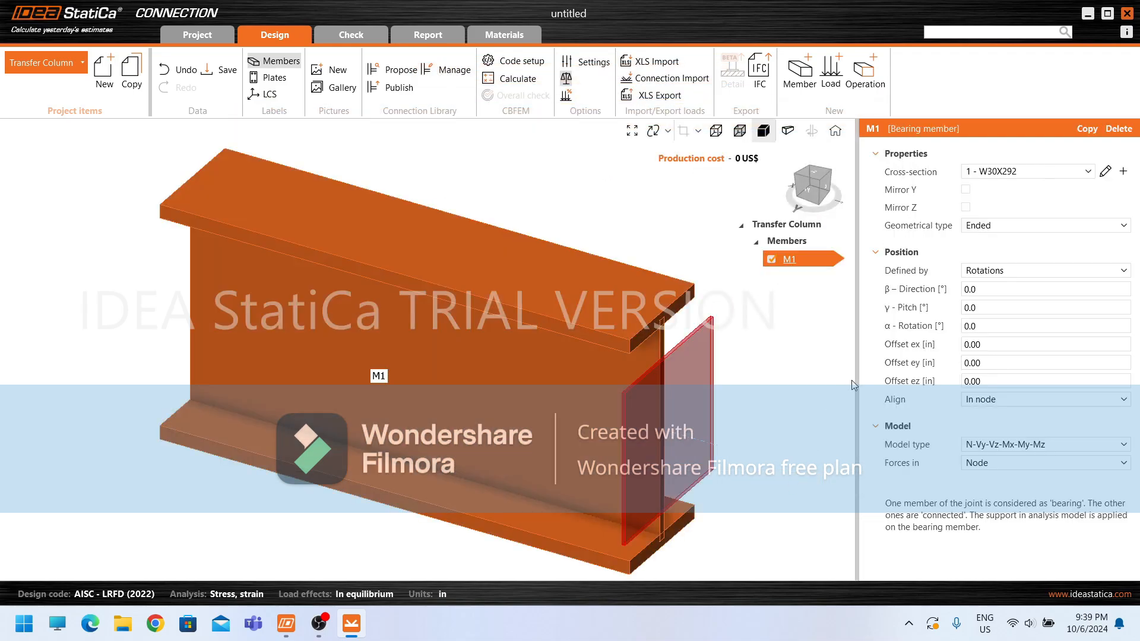
Step: Change the geometrical type of member M1 to Continuous
left_click(1037, 225)
left_click(1029, 245)
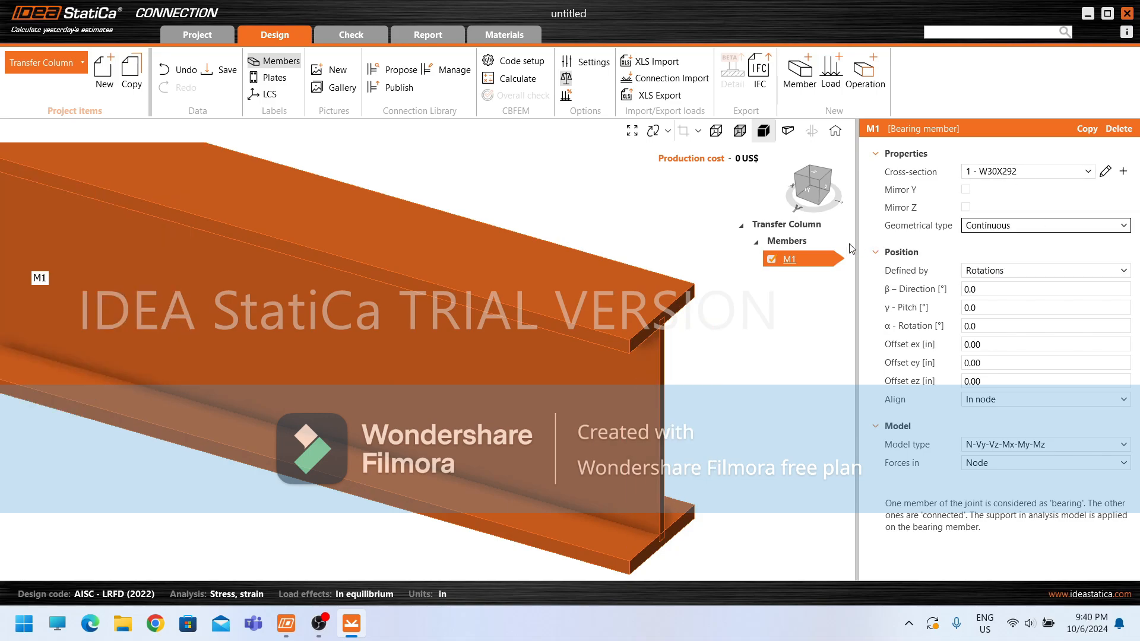
scroll(537, 445, "down", 4)
scroll(458, 444, "up", 2)
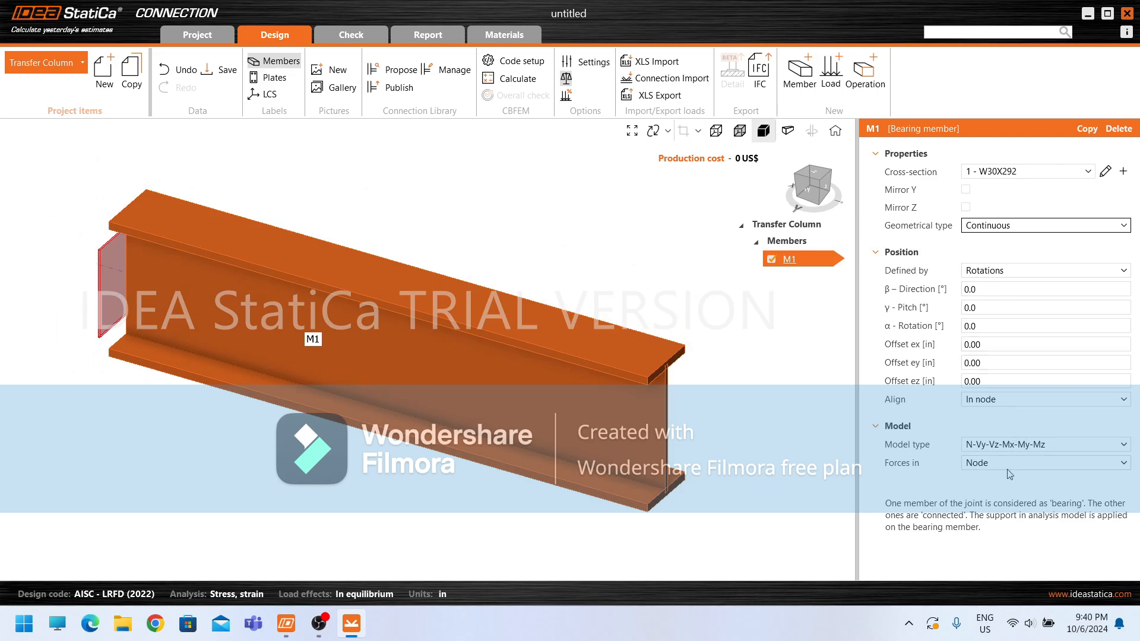
Step: Add a second member and assign it a new rolled W14X61 cross-section from the W (AISC 15.0) library
left_click(811, 87)
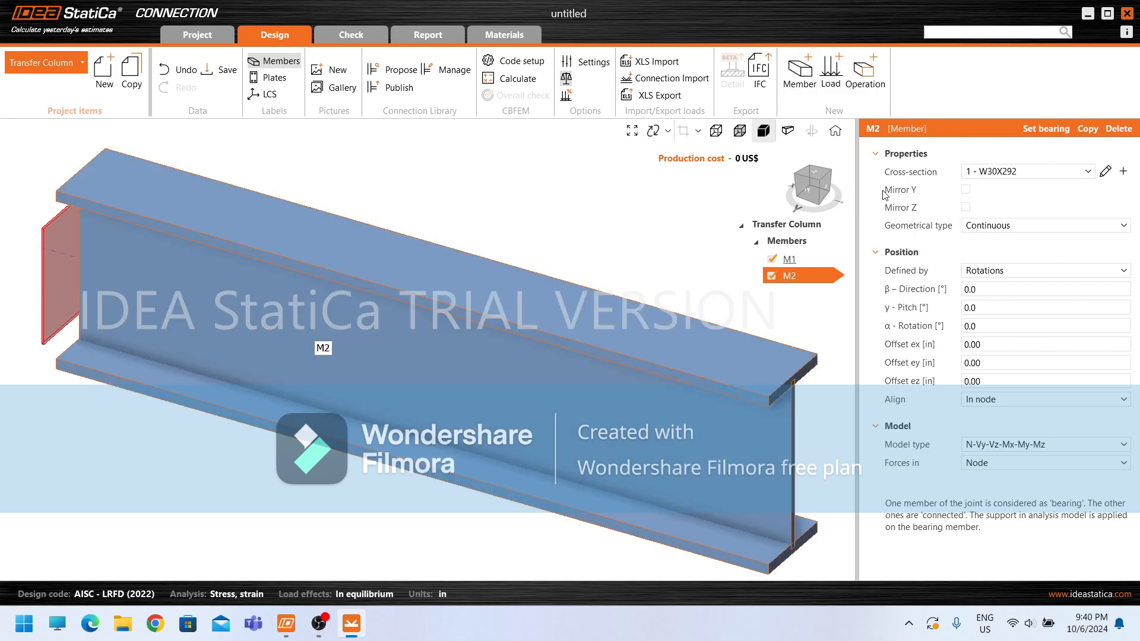
left_click(1124, 171)
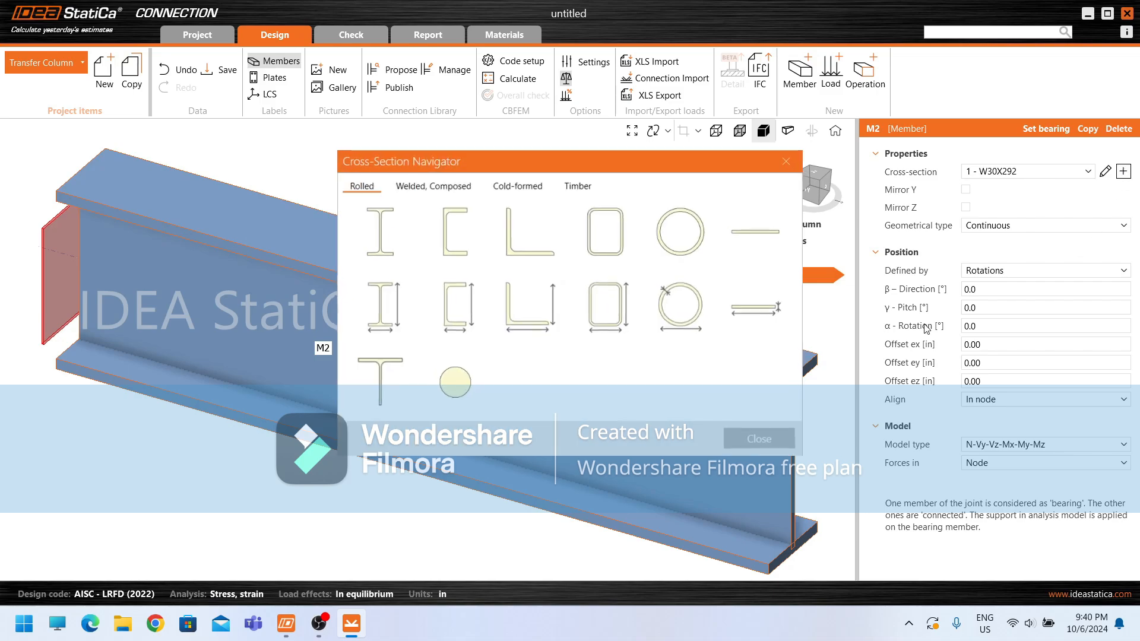
left_click(377, 245)
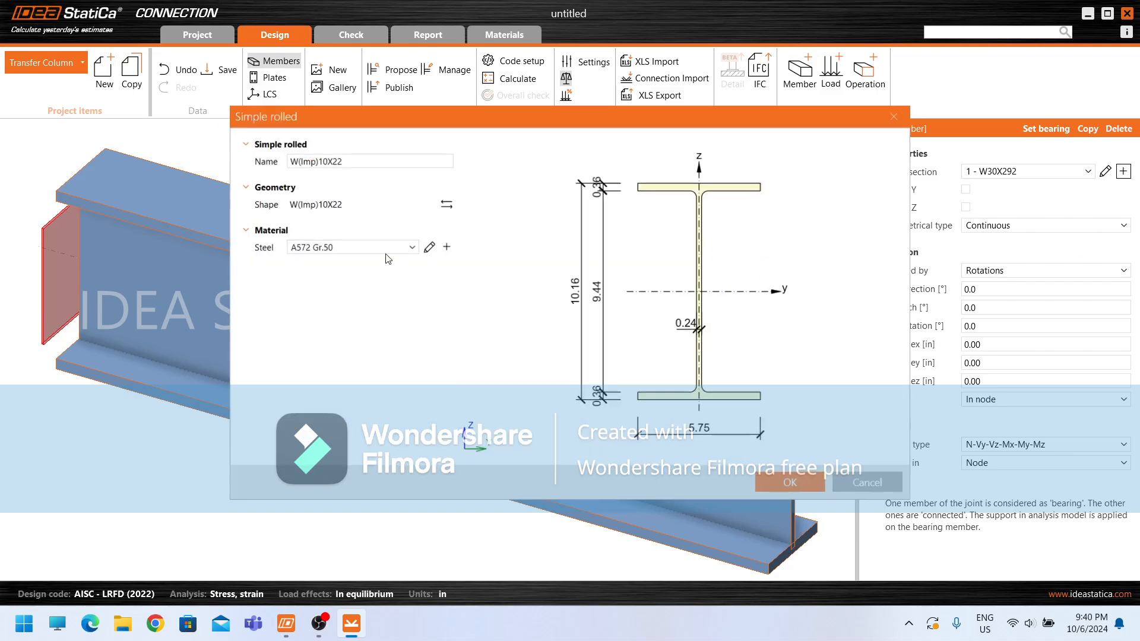
left_click(442, 203)
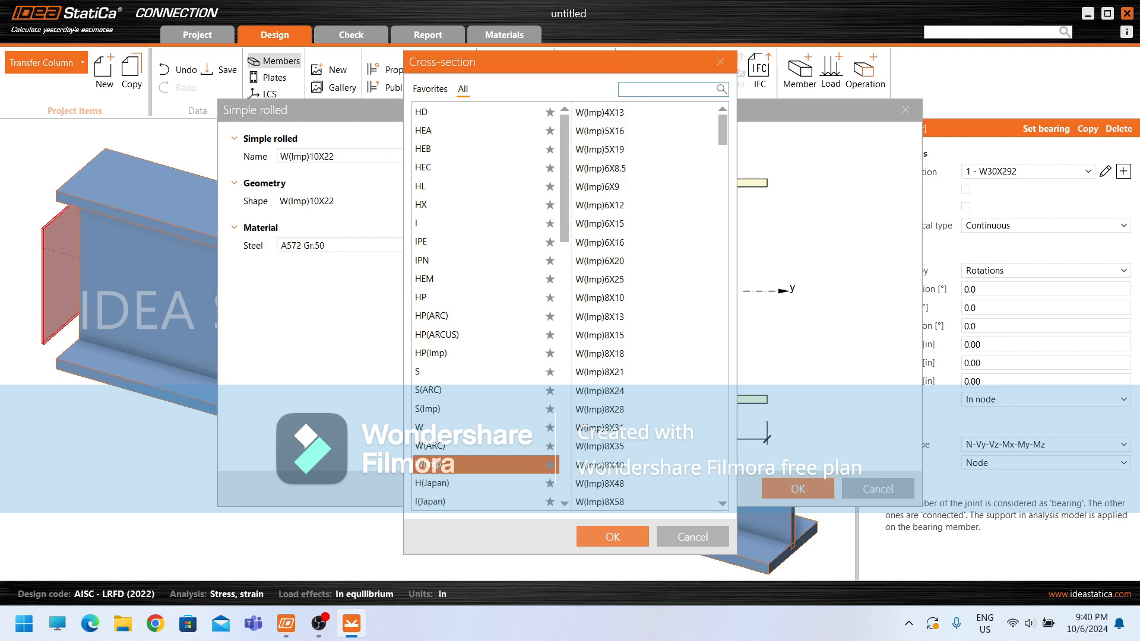
type("W14")
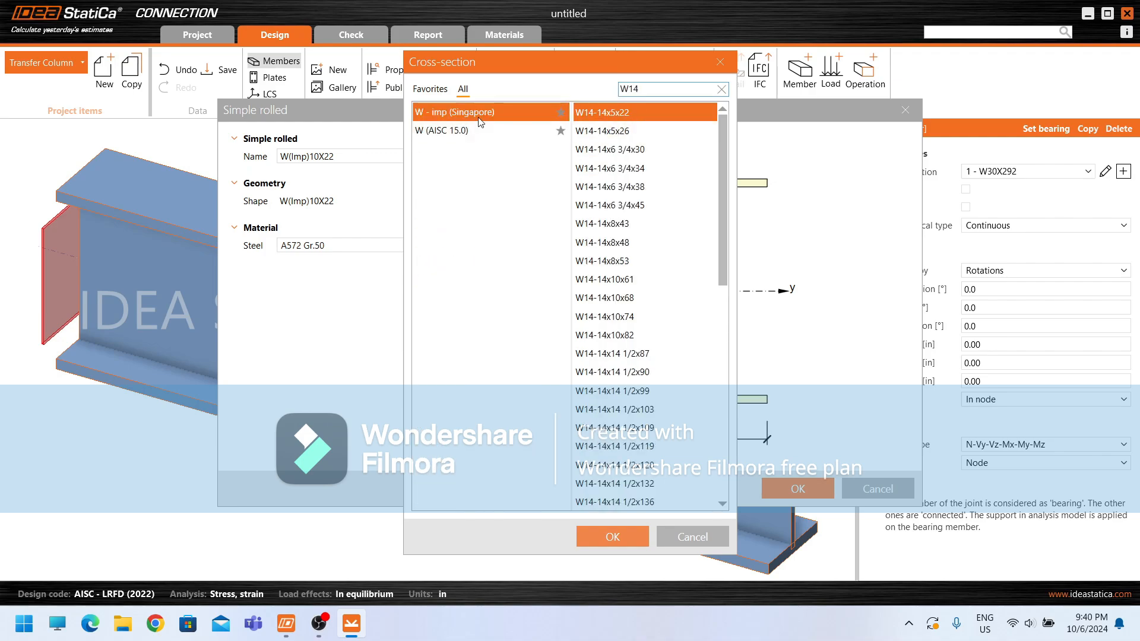
left_click(488, 130)
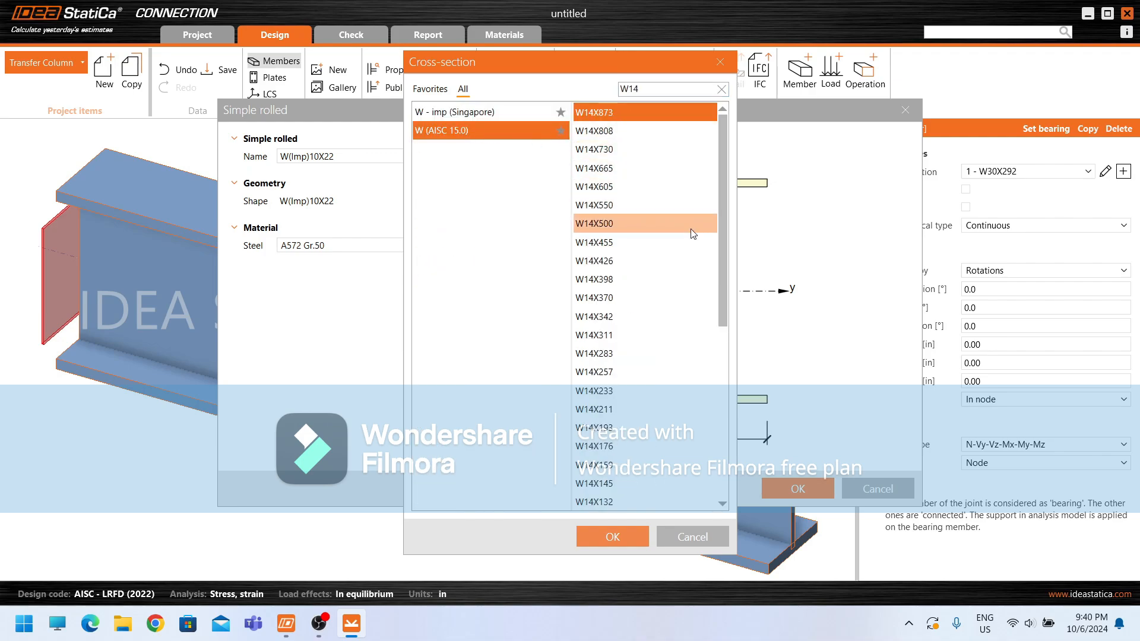
scroll(669, 368, "down", 4)
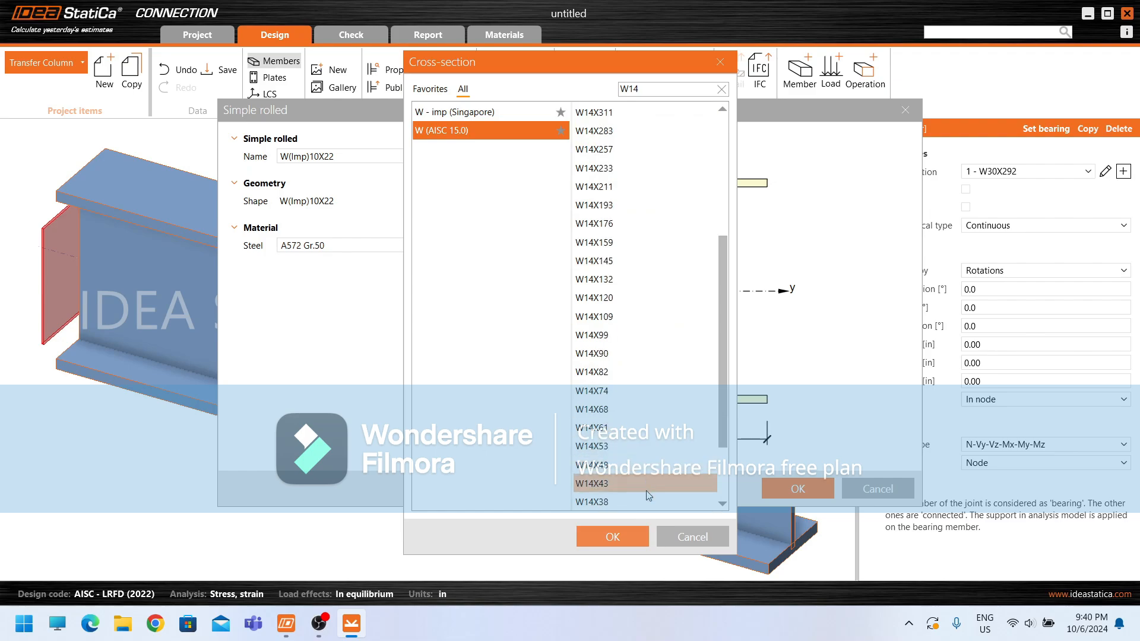
scroll(648, 496, "down", 2)
left_click(614, 335)
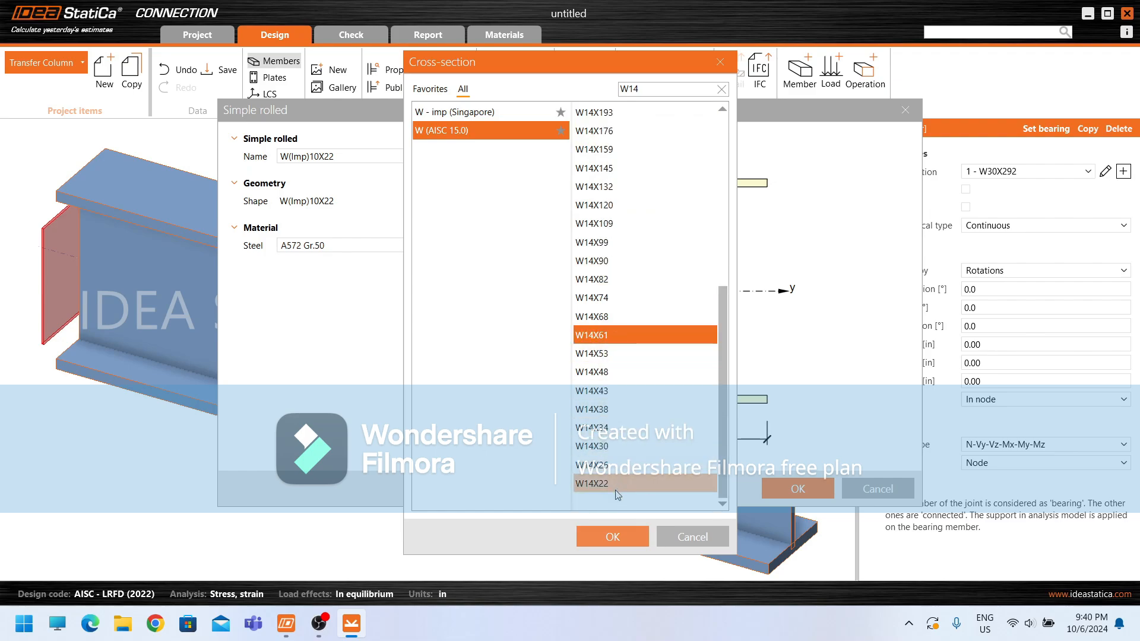
left_click(613, 537)
left_click(779, 491)
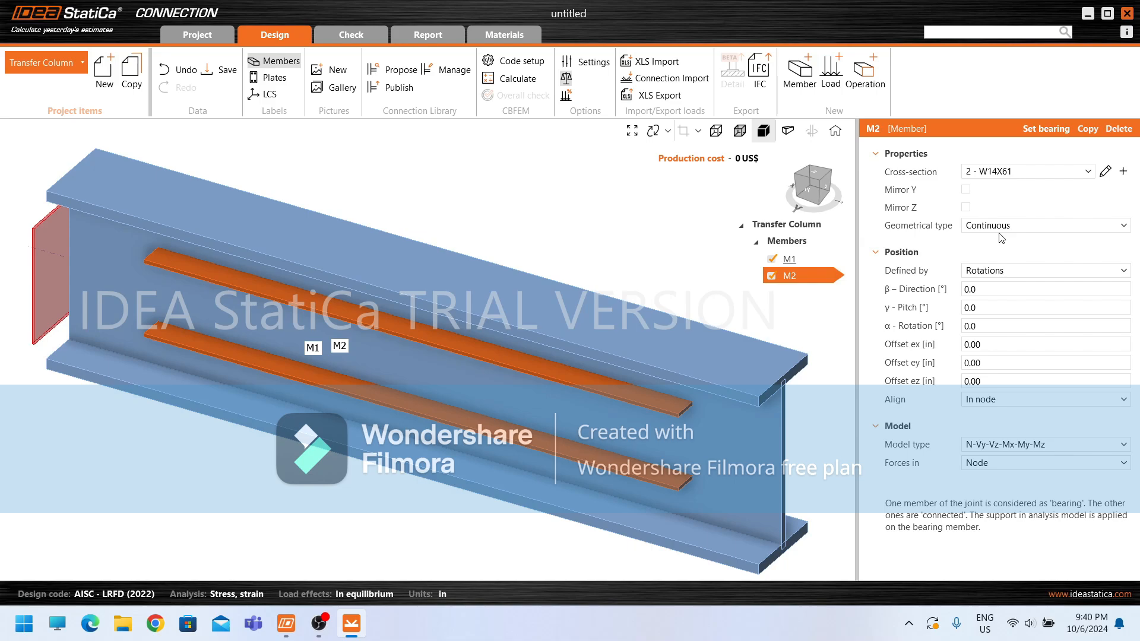
Step: Try rotating member M2 by setting its β direction to 90°
left_click(993, 289)
key("ctrl+a")
type("90")
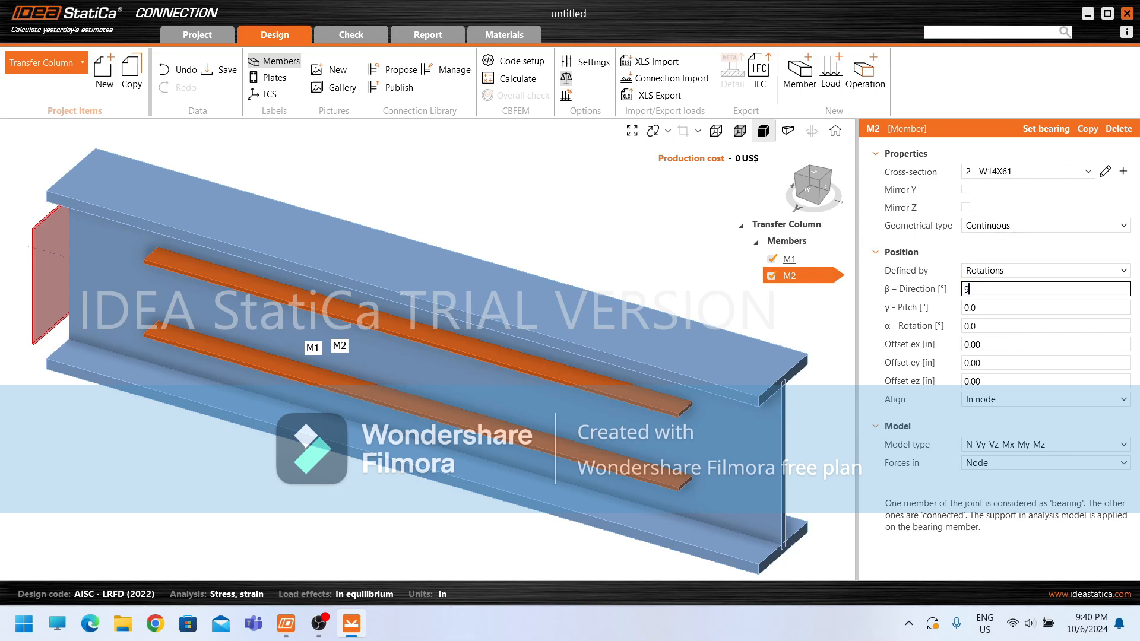
key("Tab")
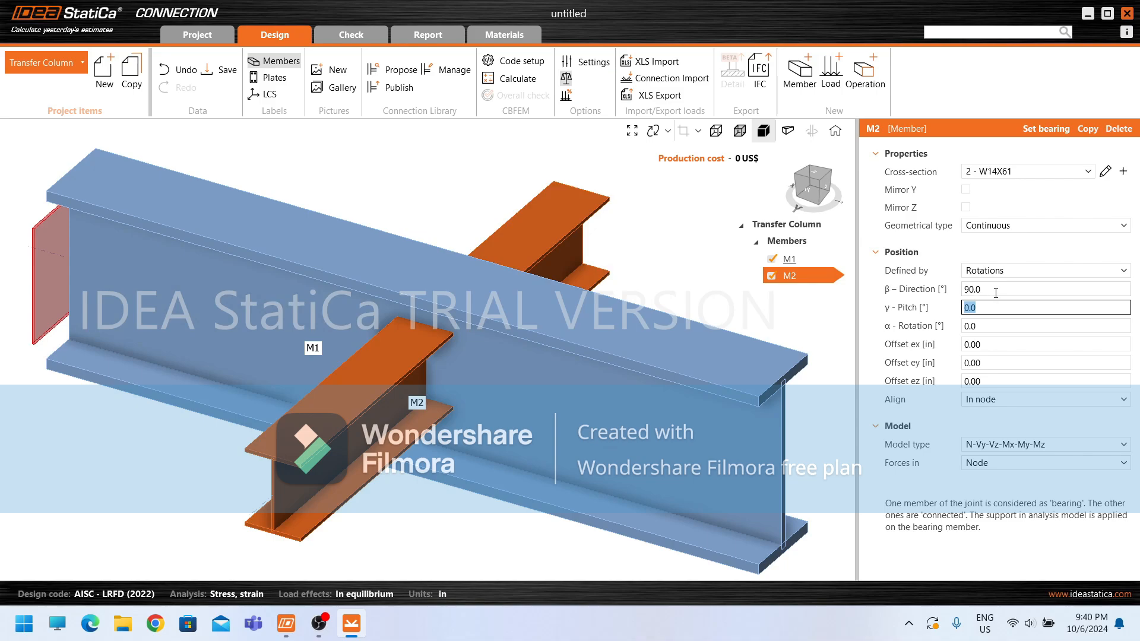
Step: Stand member M2 upright by setting its β direction to 0° and its γ pitch to 90°
left_click(995, 293)
key("ctrl+a")
type("0")
left_click(994, 308)
type("90")
key("Tab")
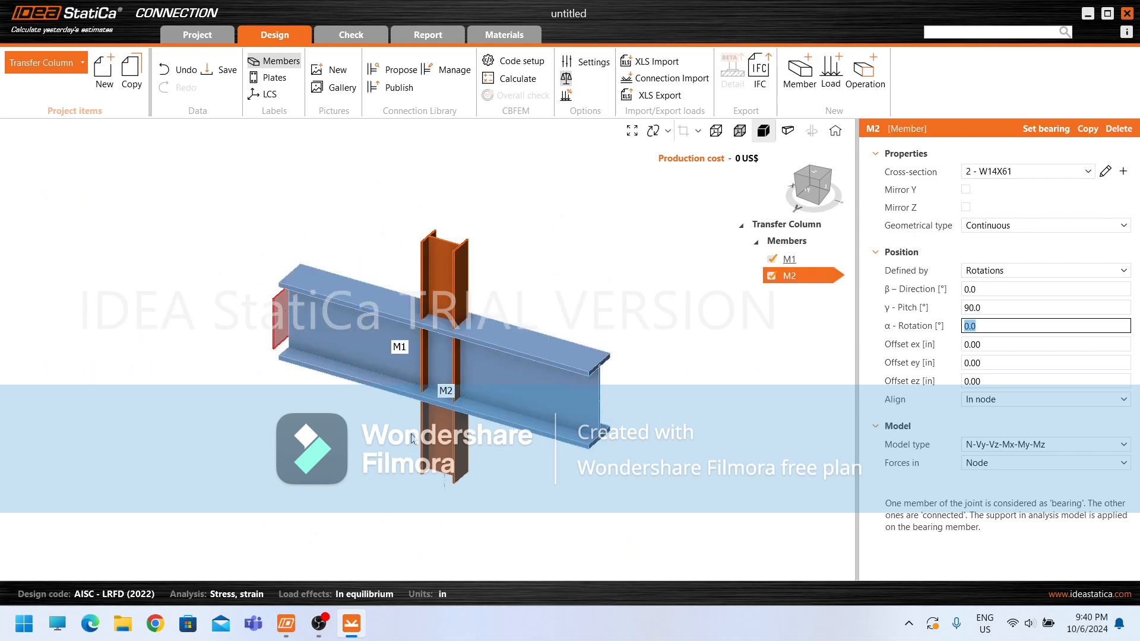
Step: Try reorienting member M2 with its γ pitch at 0° and its α rotation at 90°
left_click(993, 313)
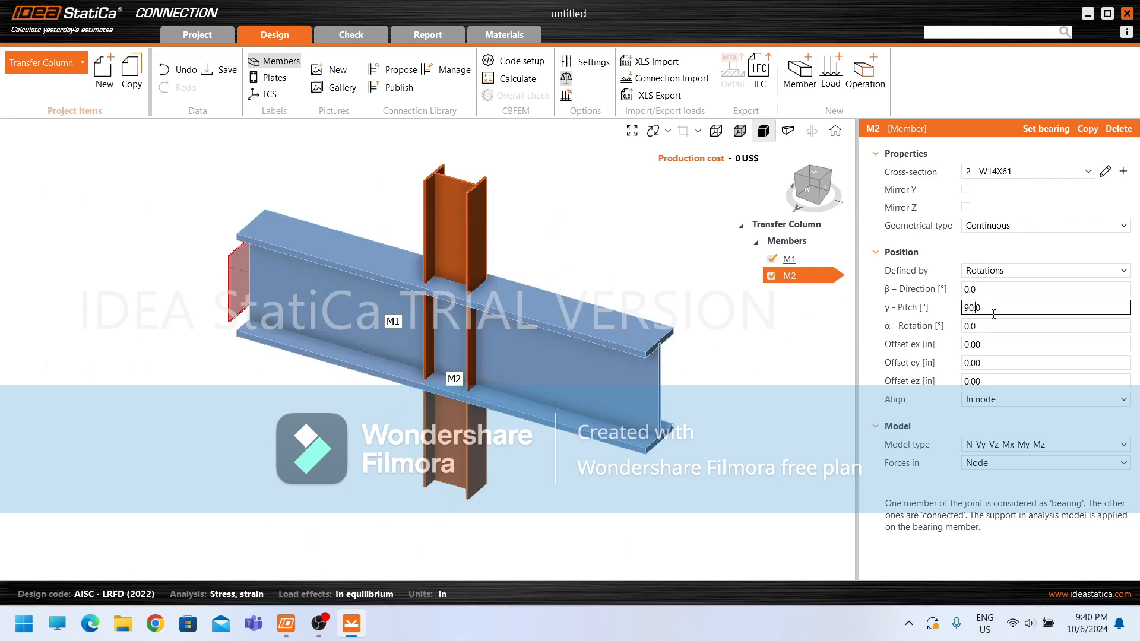
double_click(997, 309)
type("0")
left_click(993, 326)
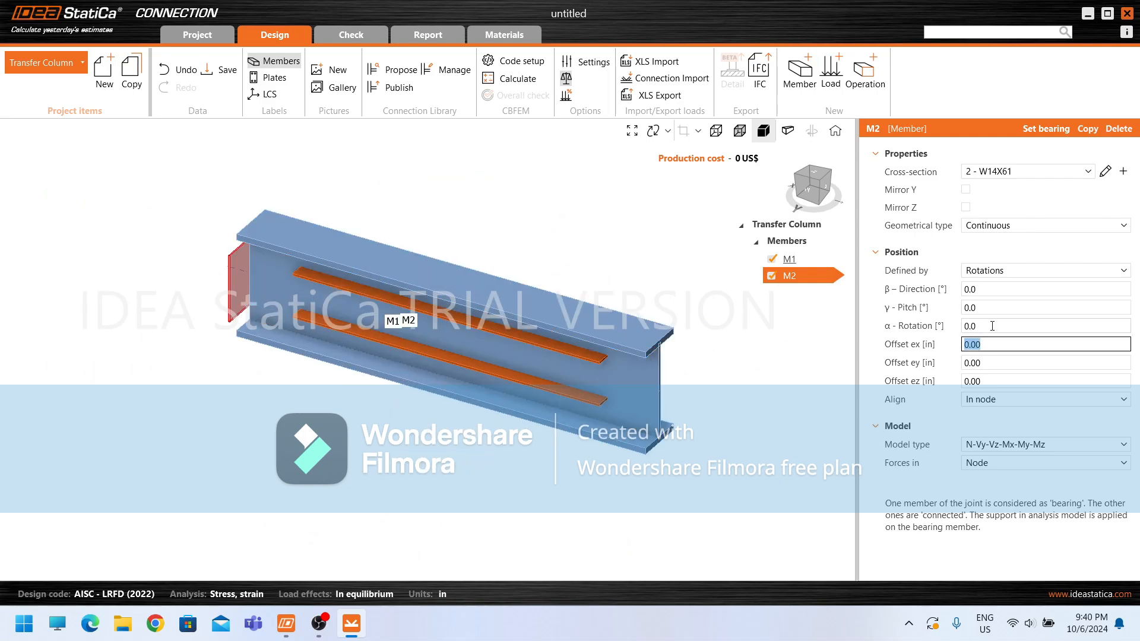
double_click(992, 326)
type("90")
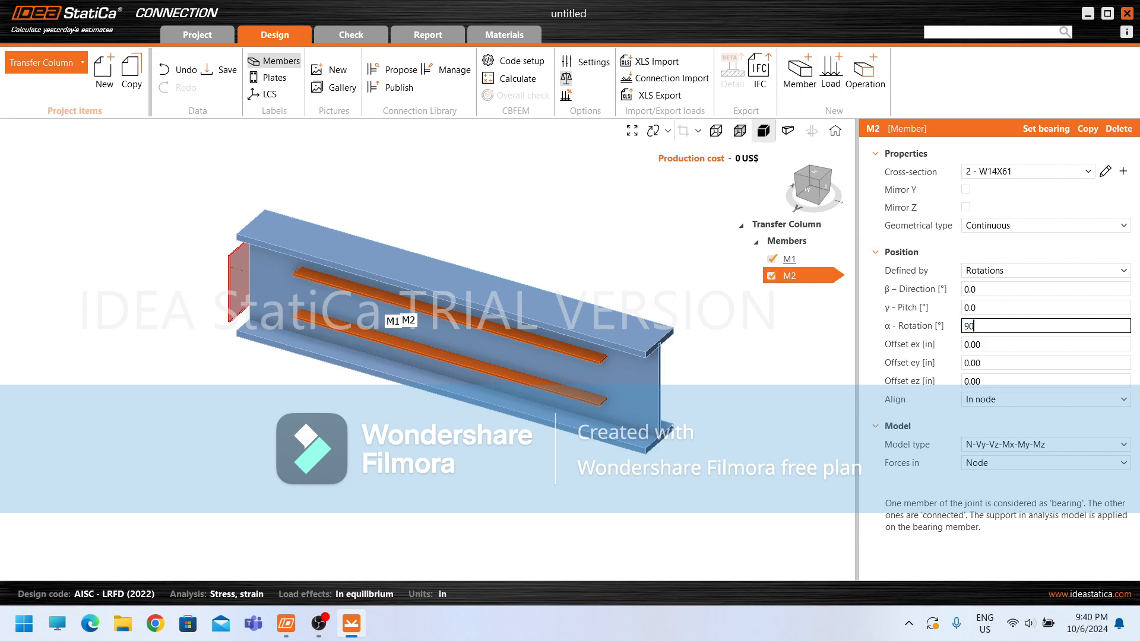
key("Tab")
scroll(595, 388, "up", 2)
scroll(595, 387, "up", 1)
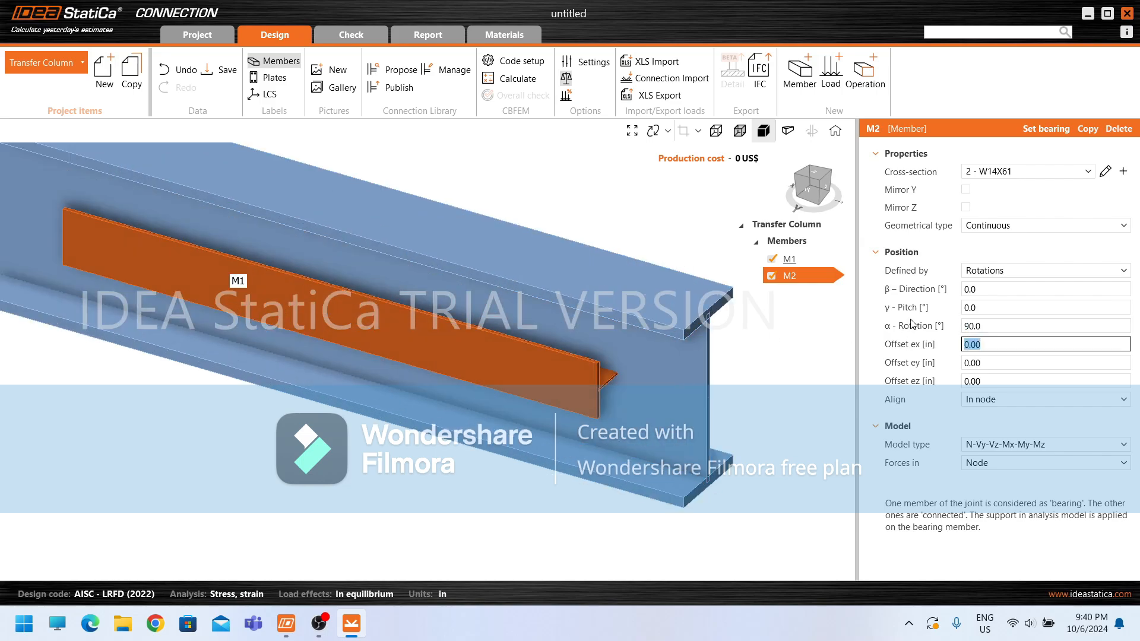
Step: Return member M2 to vertical by setting its α rotation to 0° and its γ pitch to 90°
left_click_drag(987, 328, 955, 328)
type("0")
key("Tab")
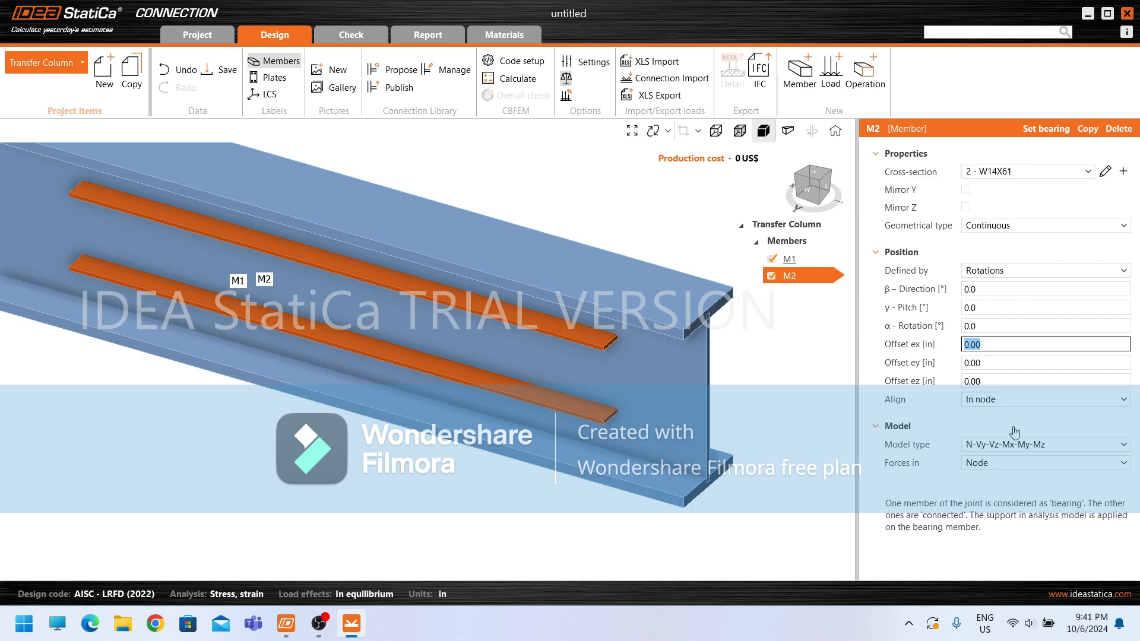
left_click_drag(991, 306, 956, 308)
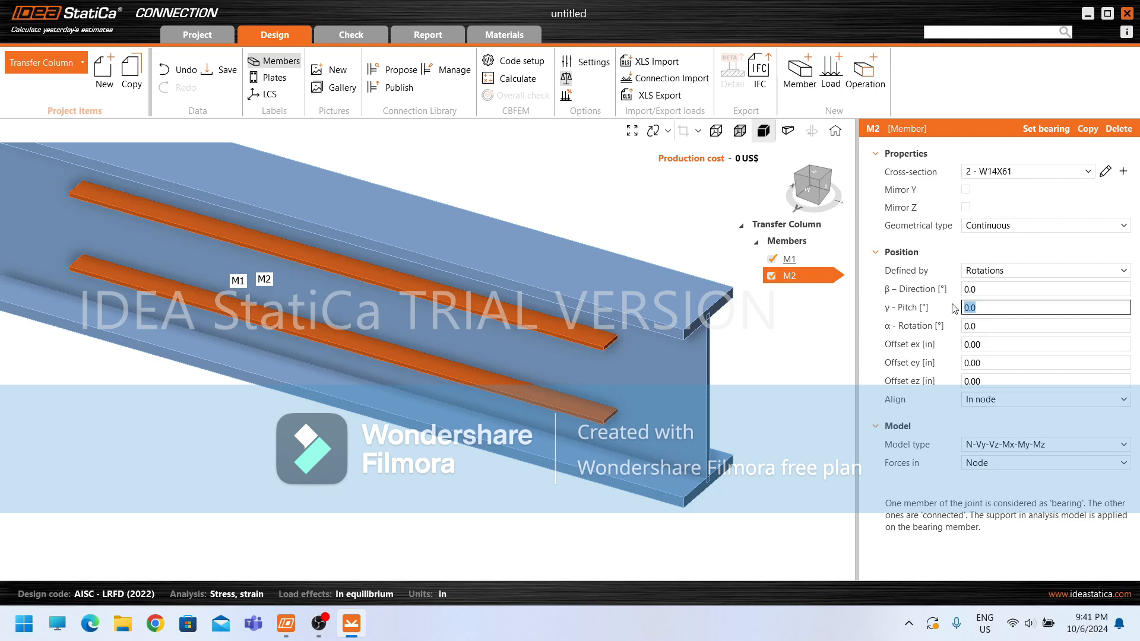
type("90")
key("Tab")
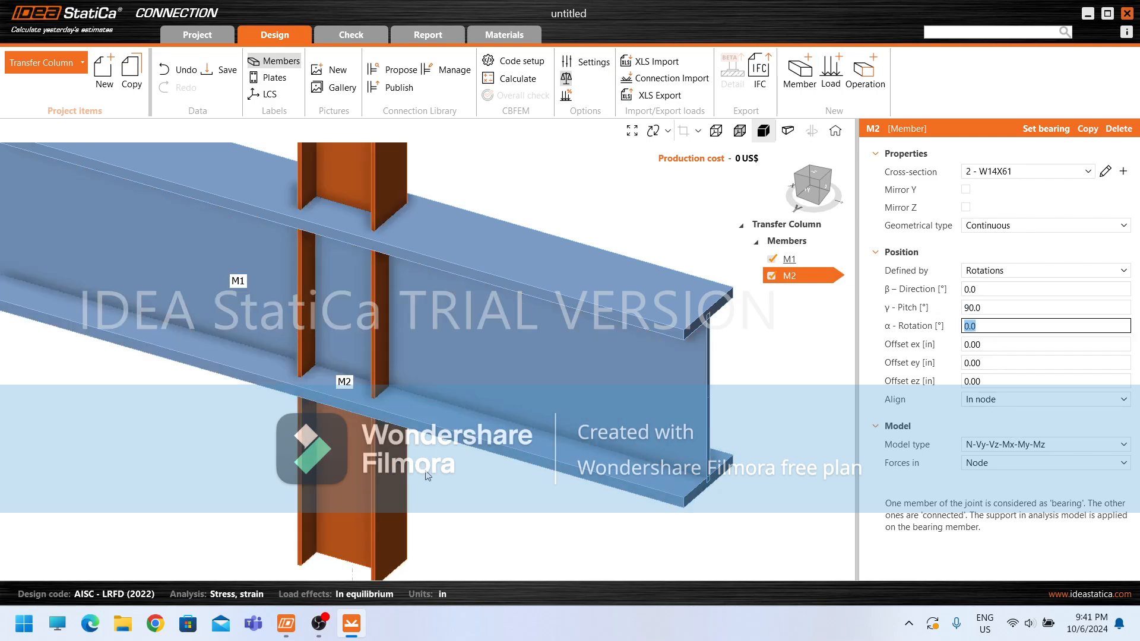
scroll(557, 459, "down", 4)
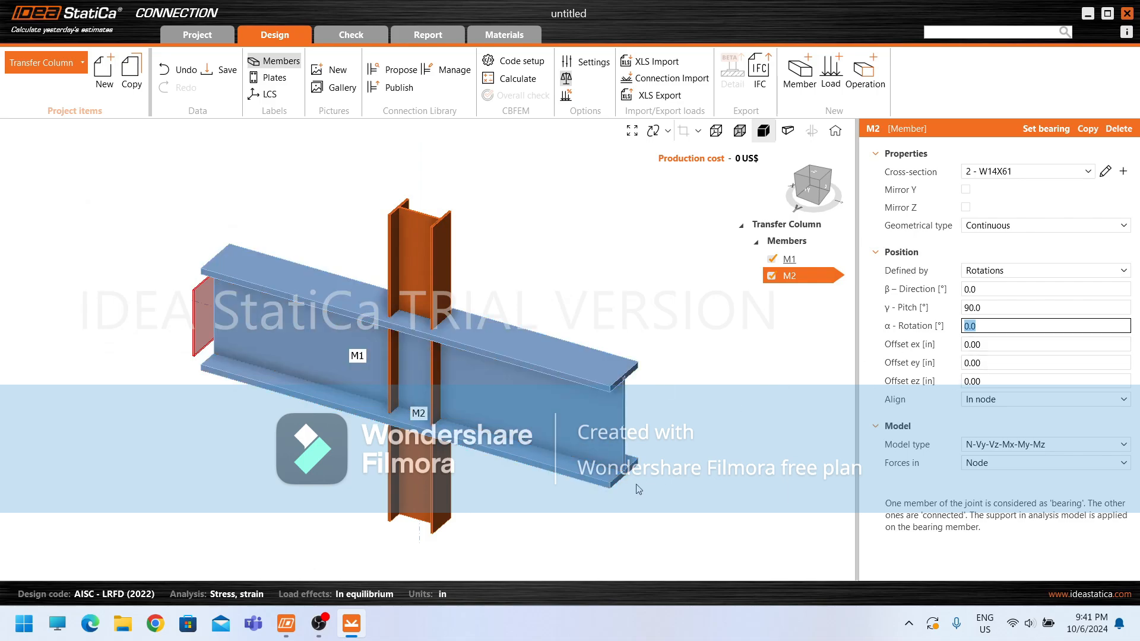
scroll(631, 478, "up", 2)
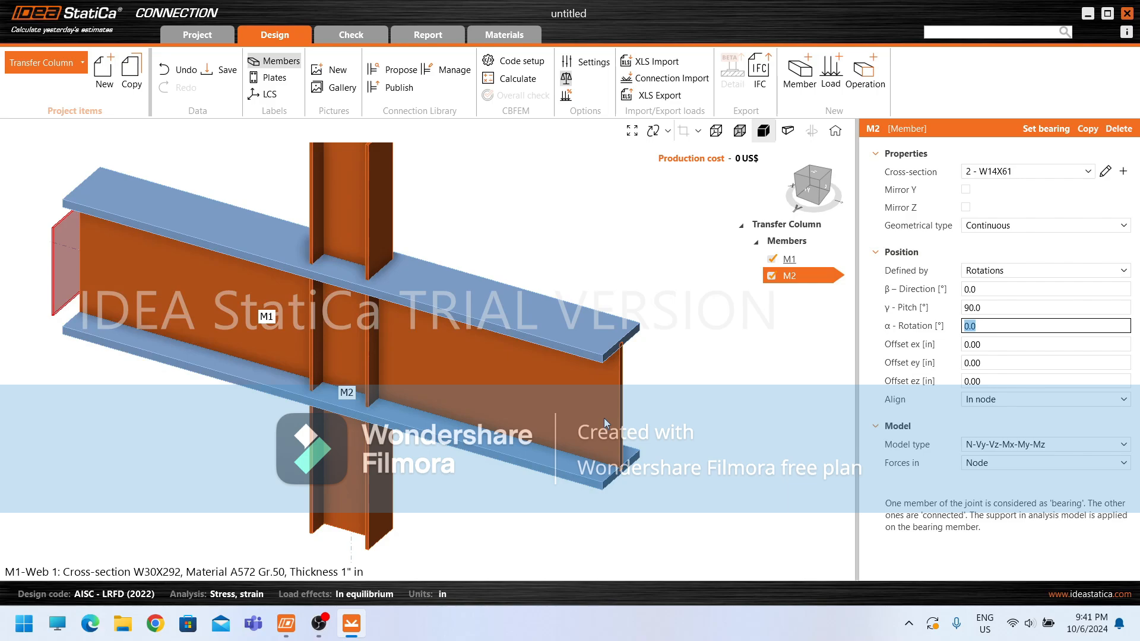
Step: Select member M1, switch to Microsoft Edge and search the web for w30x292 dimensions
left_click(789, 258)
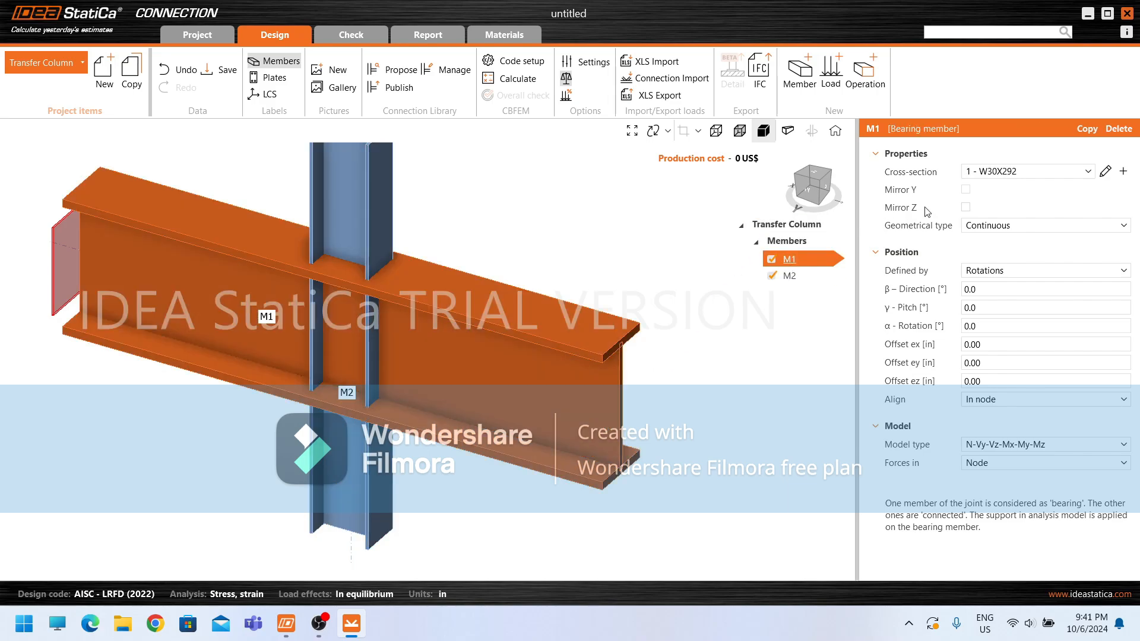
left_click(90, 623)
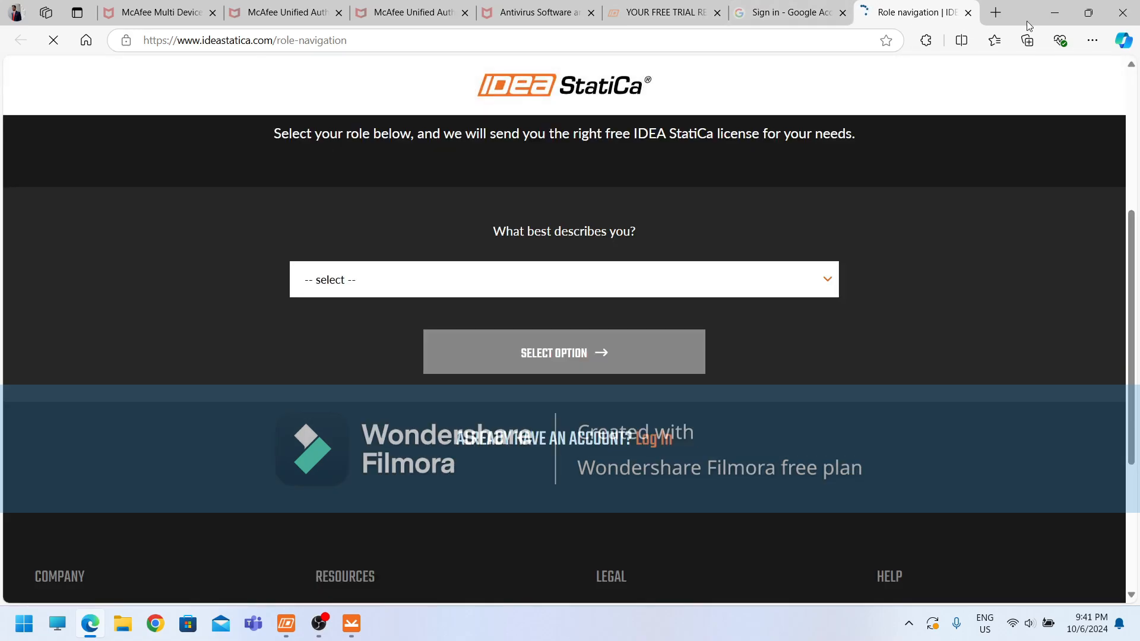
left_click(843, 38)
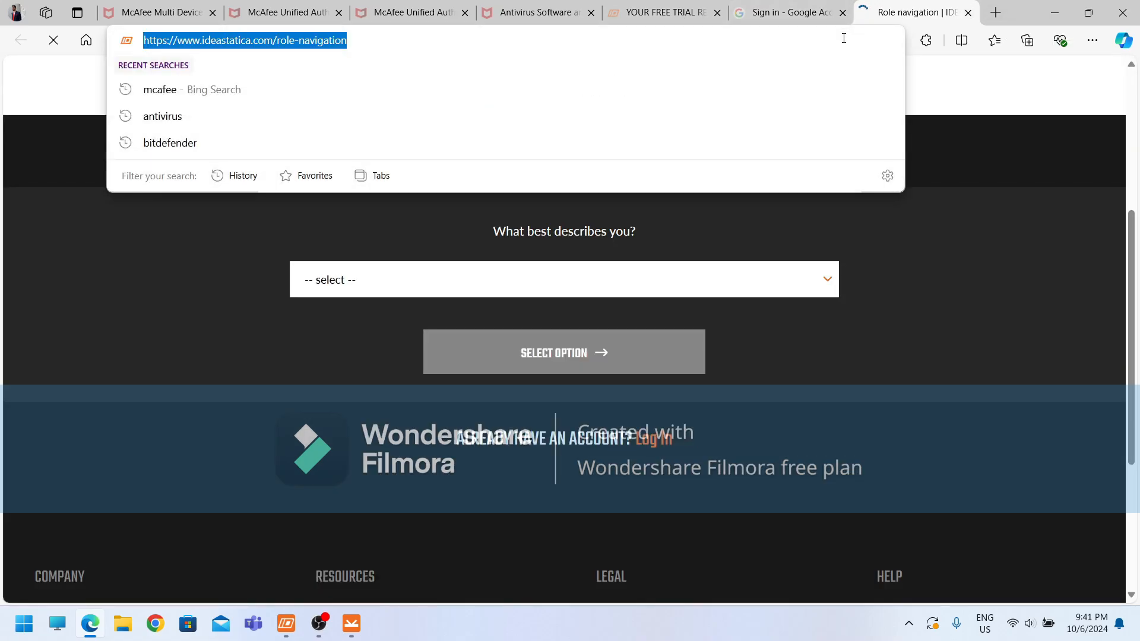
type("W30X")
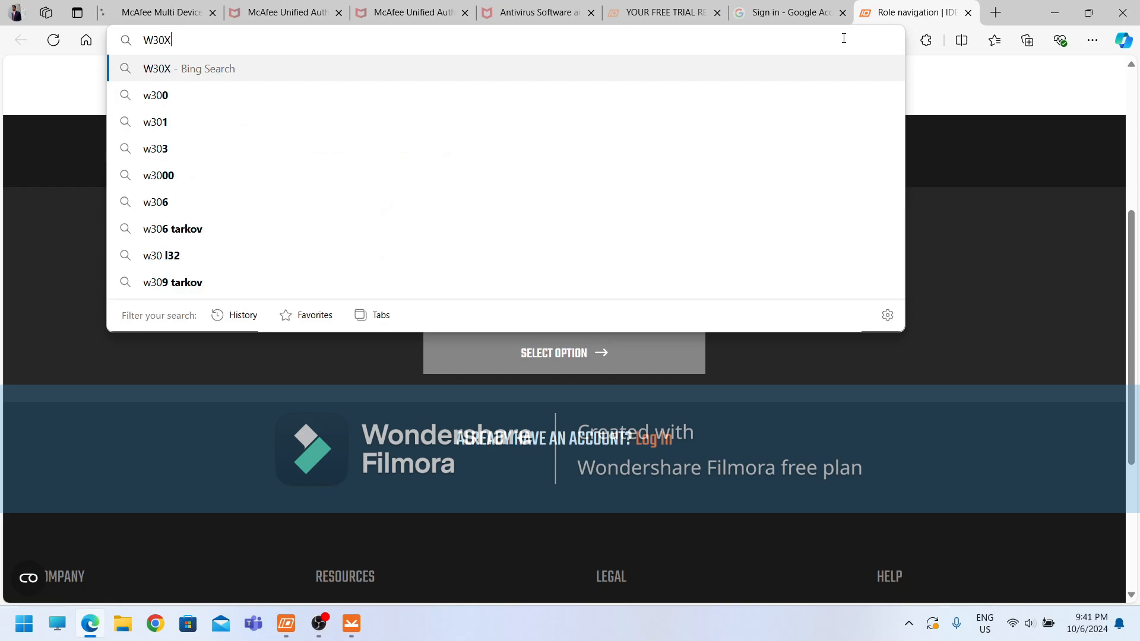
type("292")
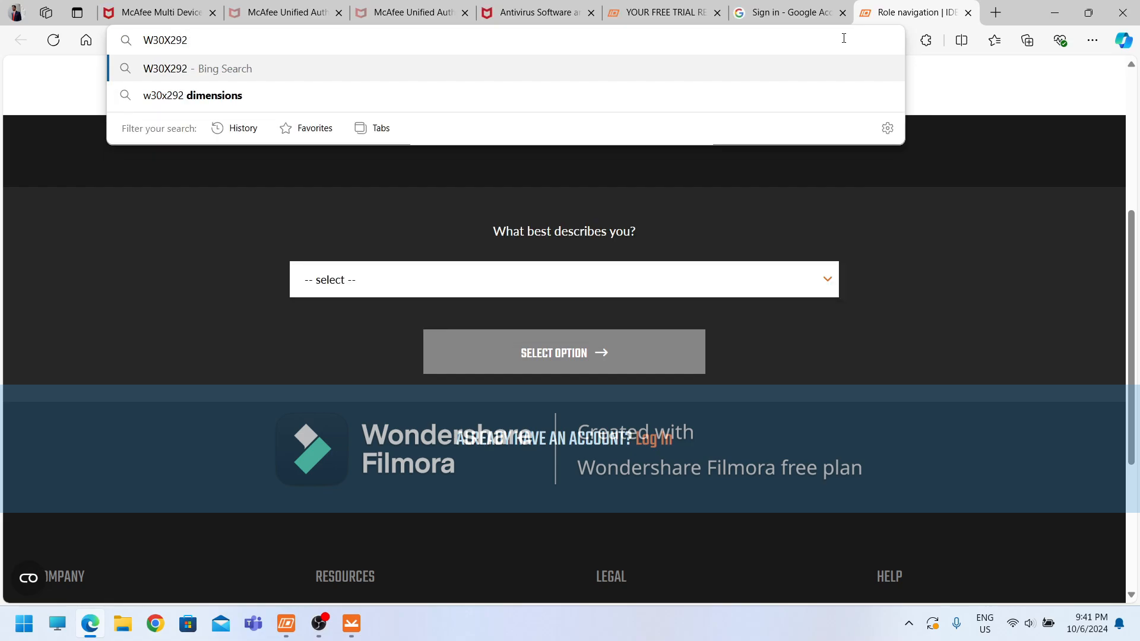
key("Down")
key("Return")
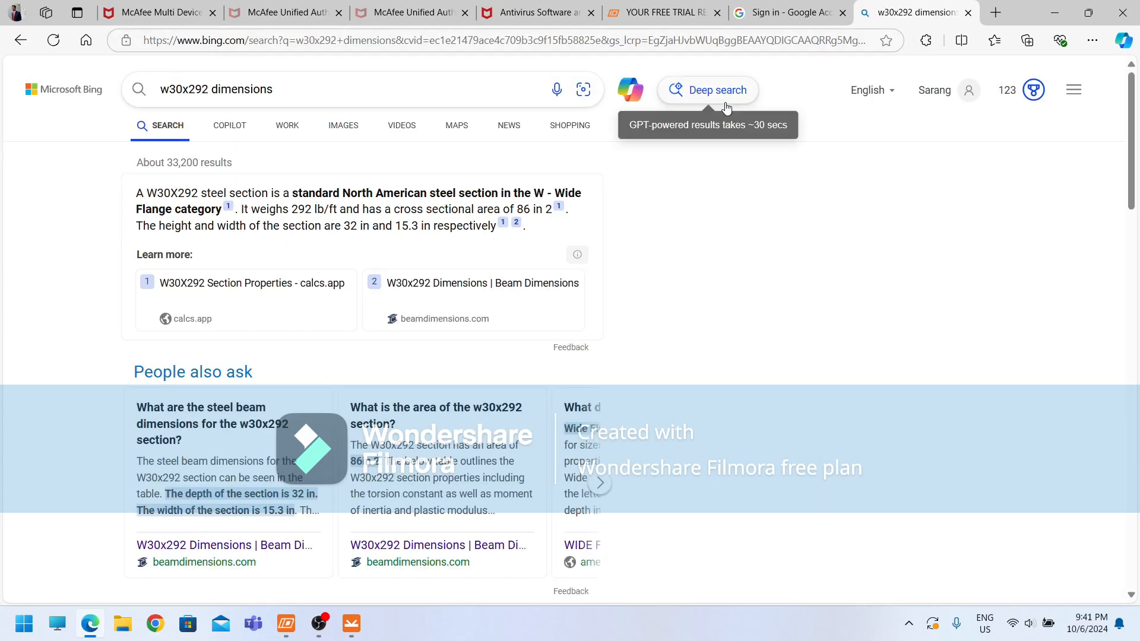
Step: Open the W30x292 Dimensions page on beamdimensions.com, look up the section depth and switch back to IDEA StatiCa Connection
scroll(416, 546, "down", 3)
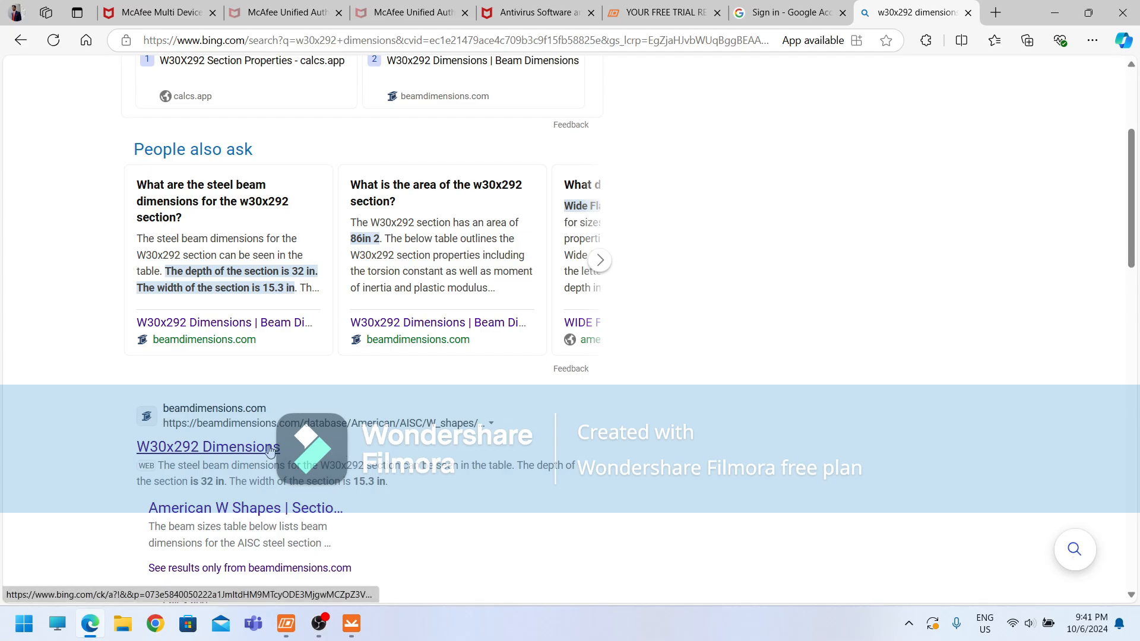
scroll(273, 410, "down", 4)
scroll(283, 364, "down", 3)
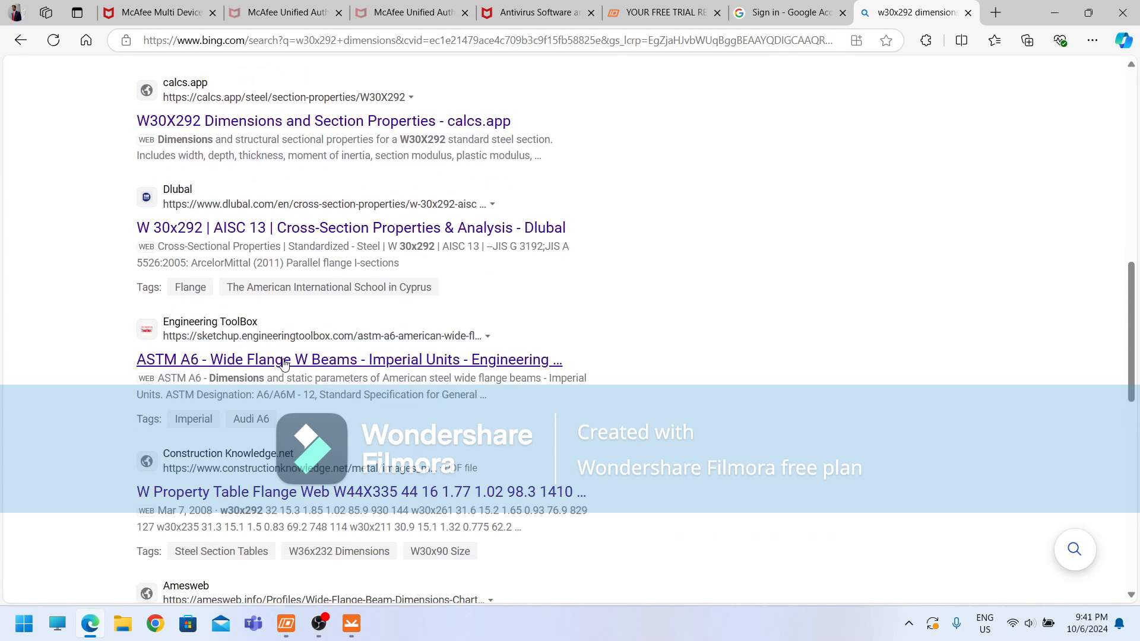
scroll(285, 365, "down", 3)
scroll(294, 386, "up", 10)
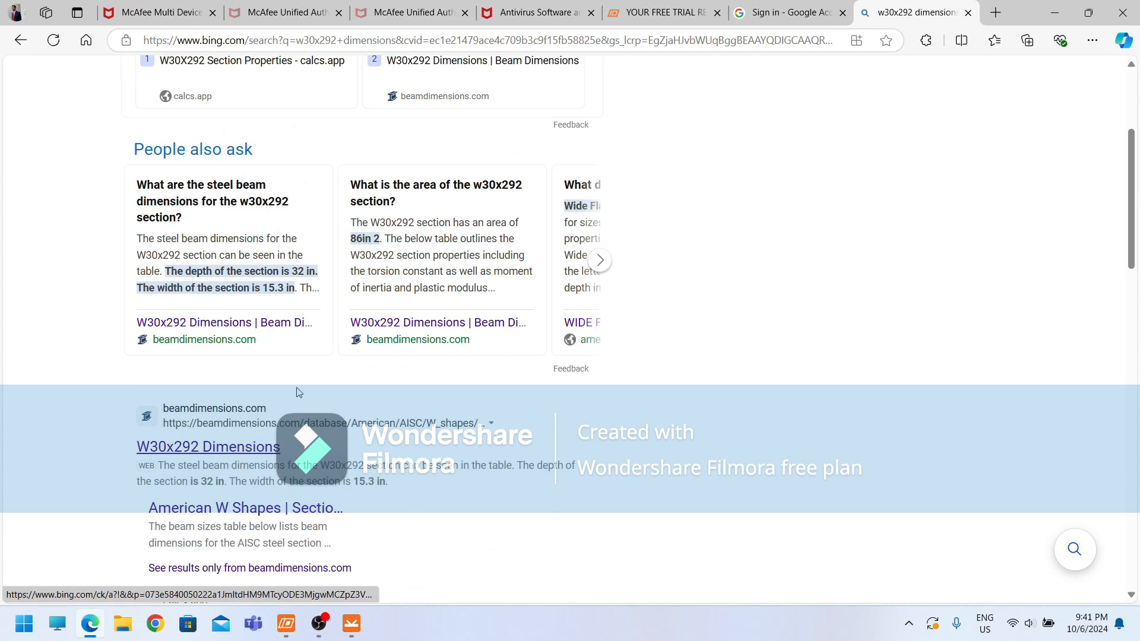
left_click(256, 450)
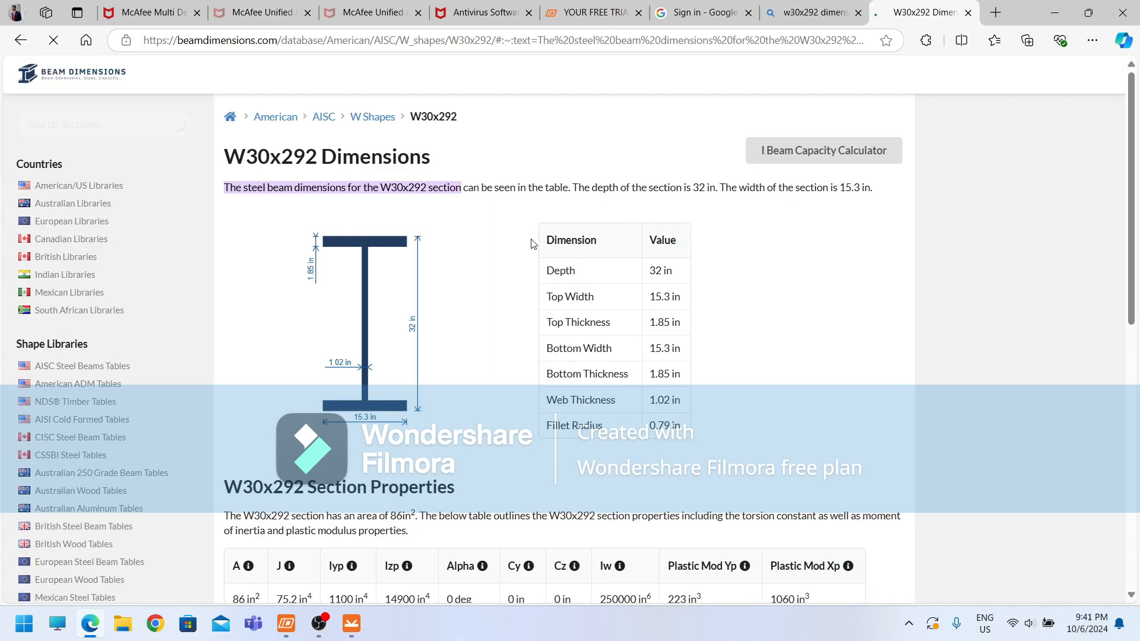
triple_click(658, 273)
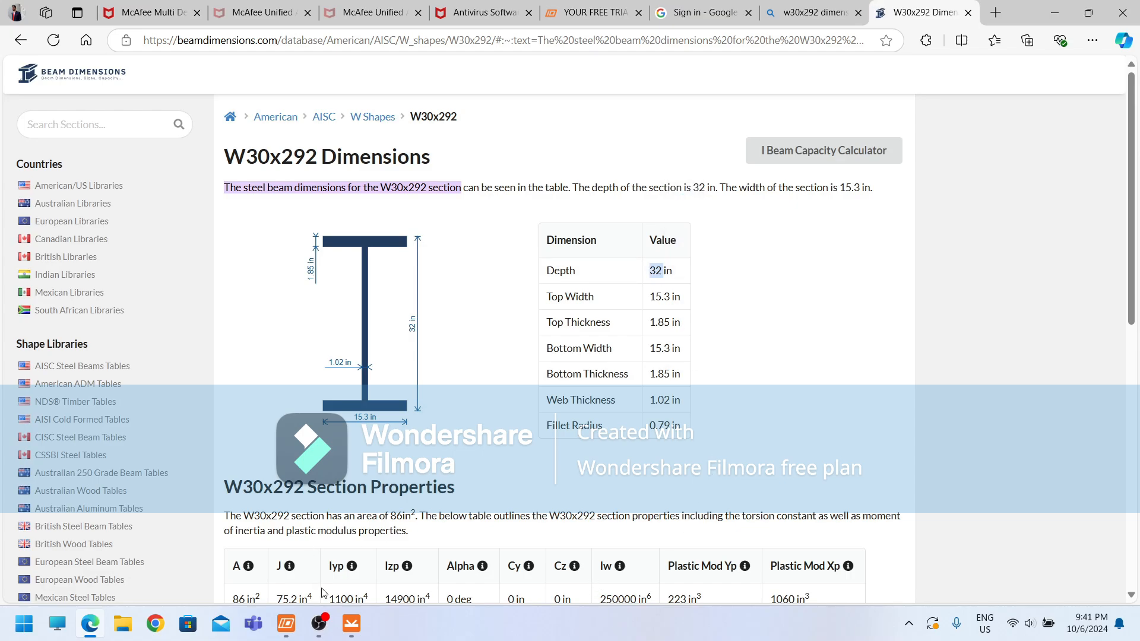
left_click(351, 624)
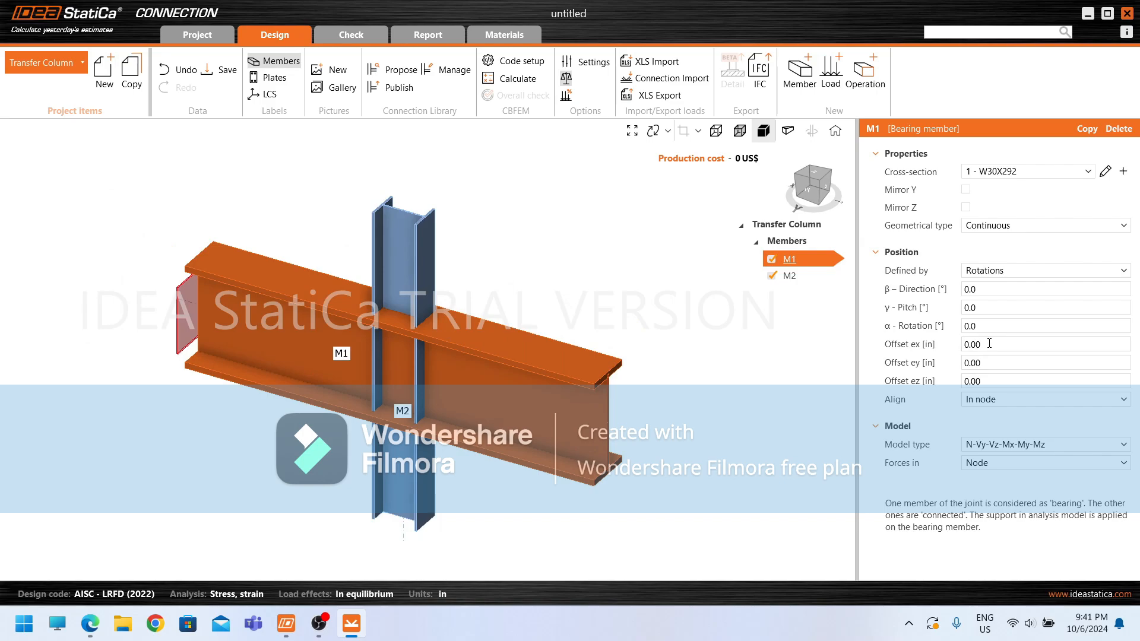
Step: Try shifting member M1 with an ex offset of 16 in, and reset that offset to 0
triple_click(989, 343)
type("6")
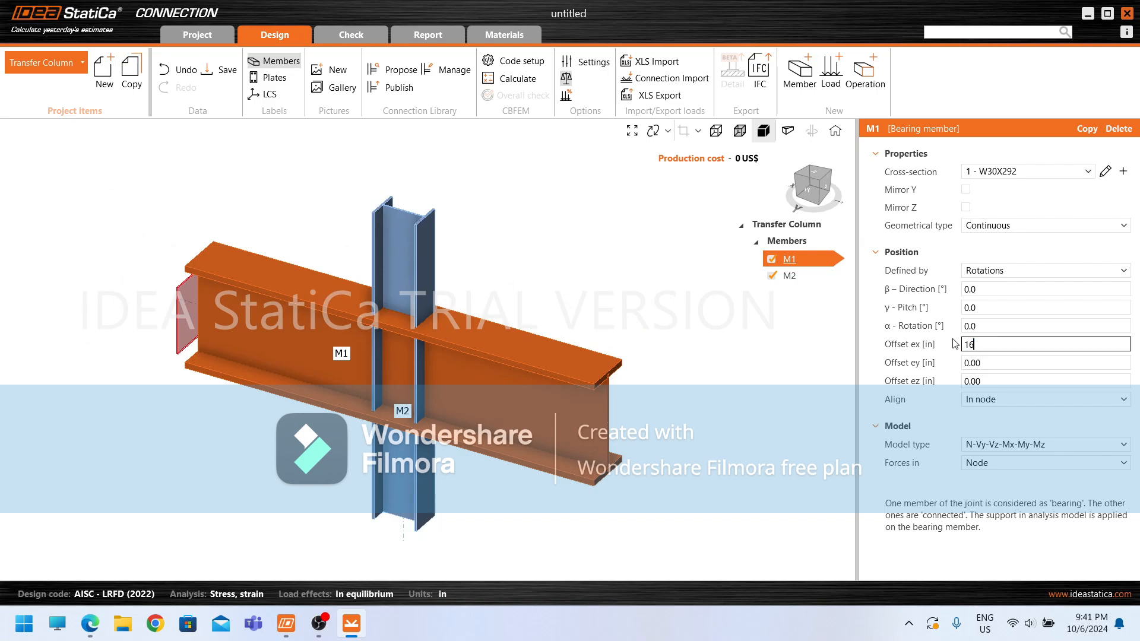
key("Tab")
left_click(1000, 344)
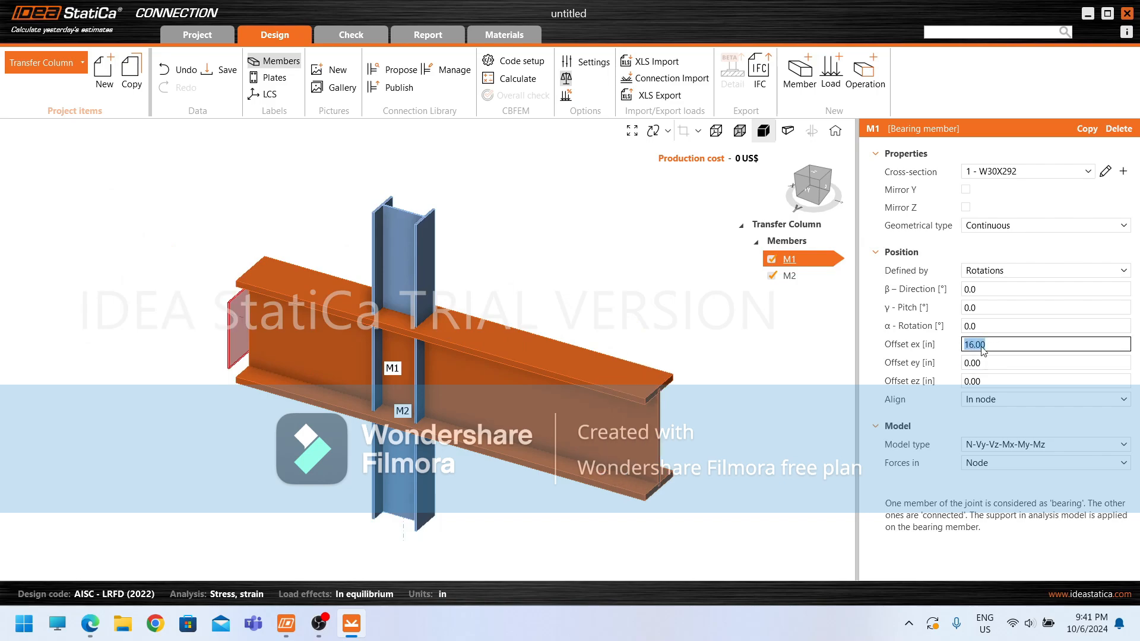
type("0")
key("Tab")
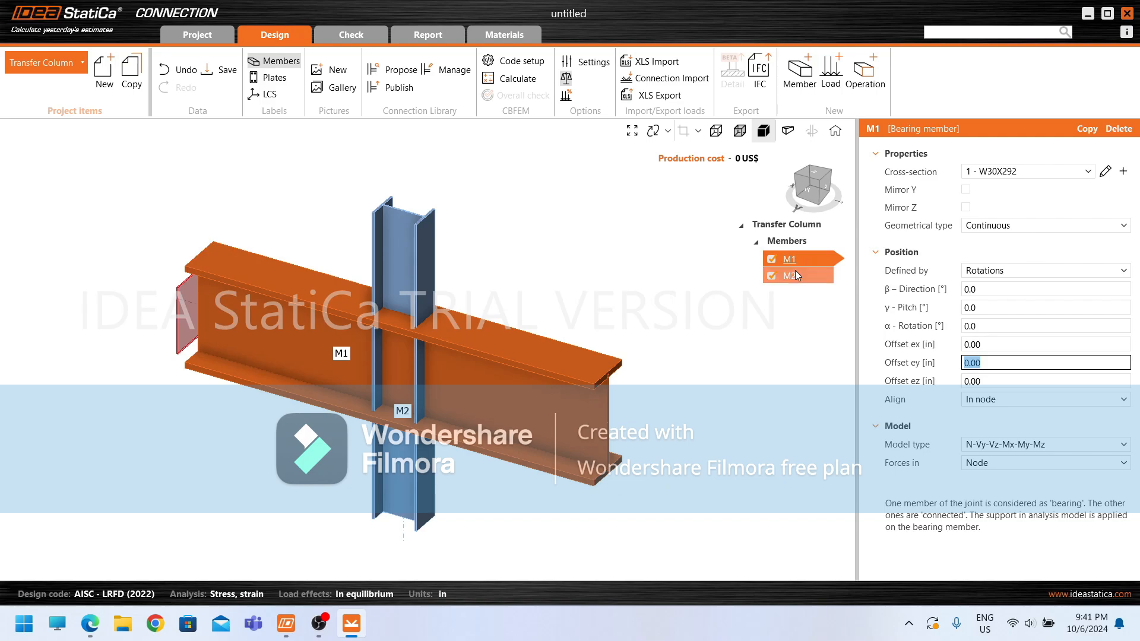
Step: Set the ex offset of member M2 to 16 in
left_click(796, 272)
left_click(1000, 344)
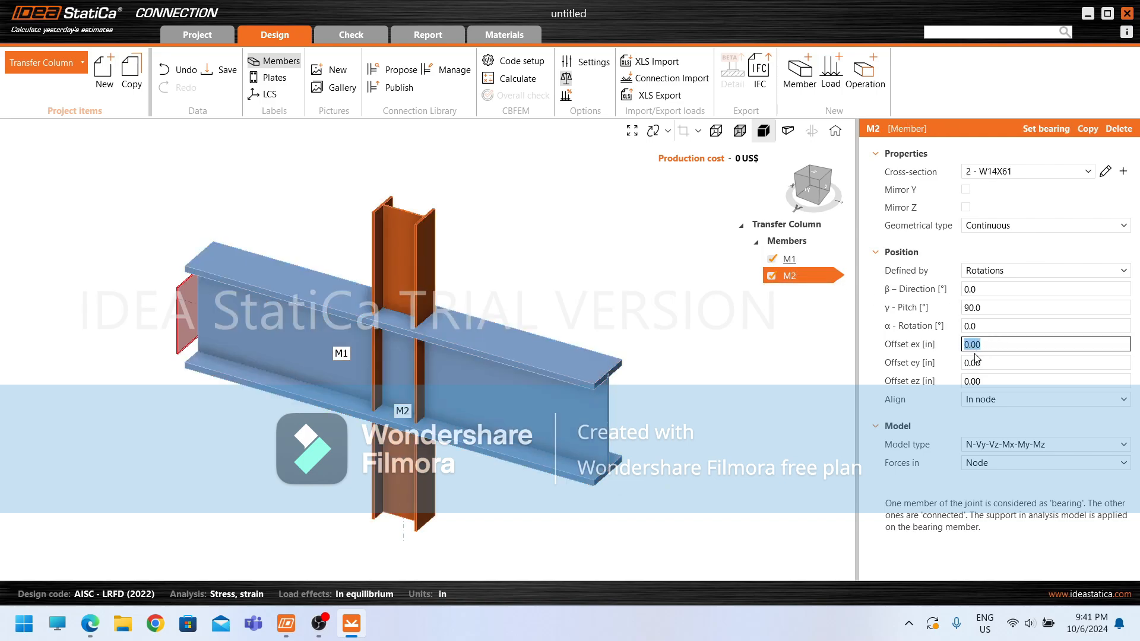
type("11")
type("6")
key("Tab")
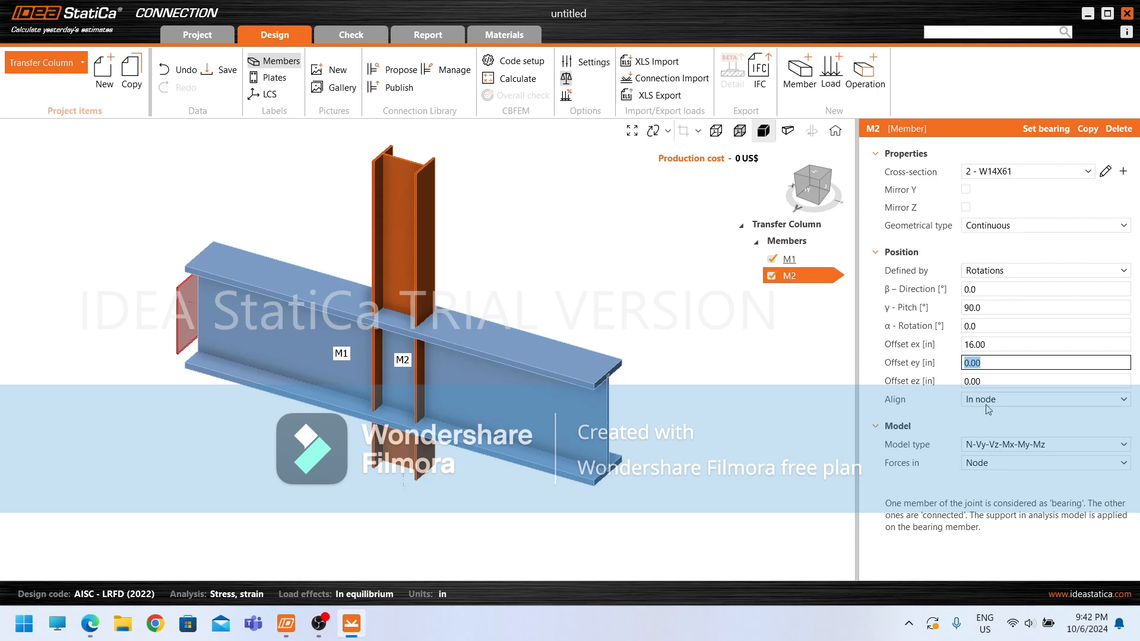
Step: Change the geometrical type of member M2 to Ended and check its ex offset
left_click(1008, 230)
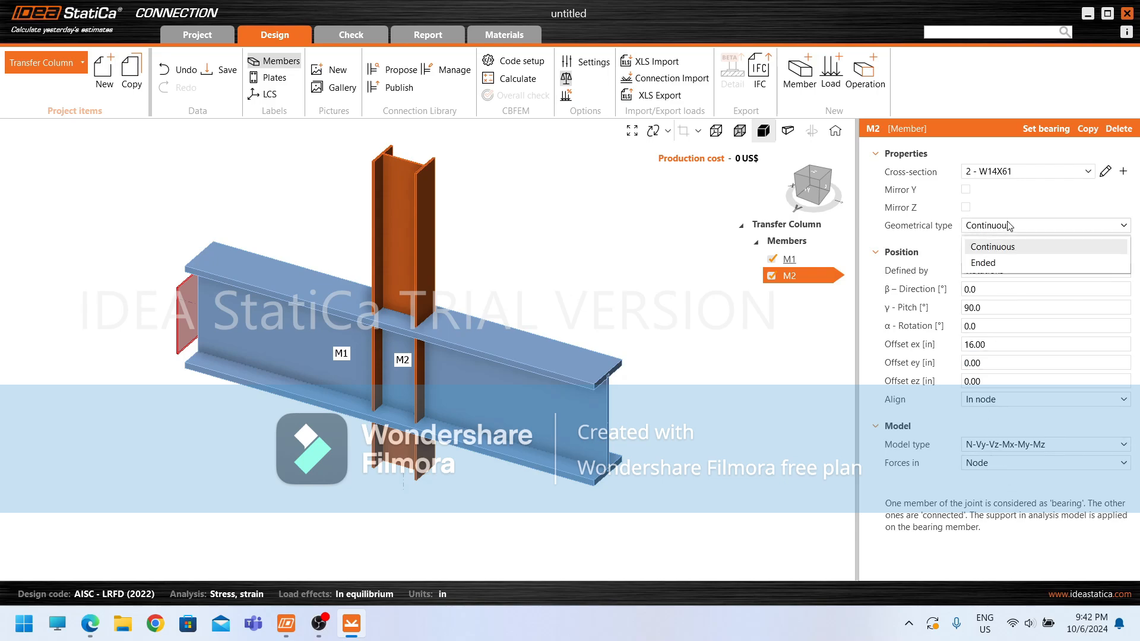
left_click(1000, 263)
scroll(411, 343, "up", 3)
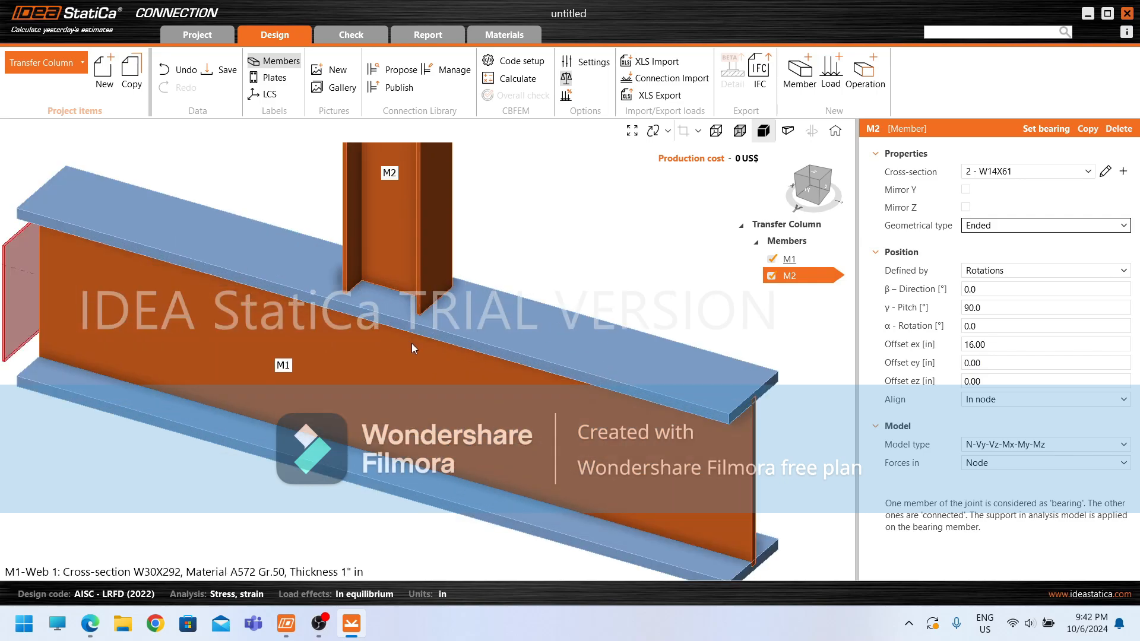
scroll(574, 422, "down", 2)
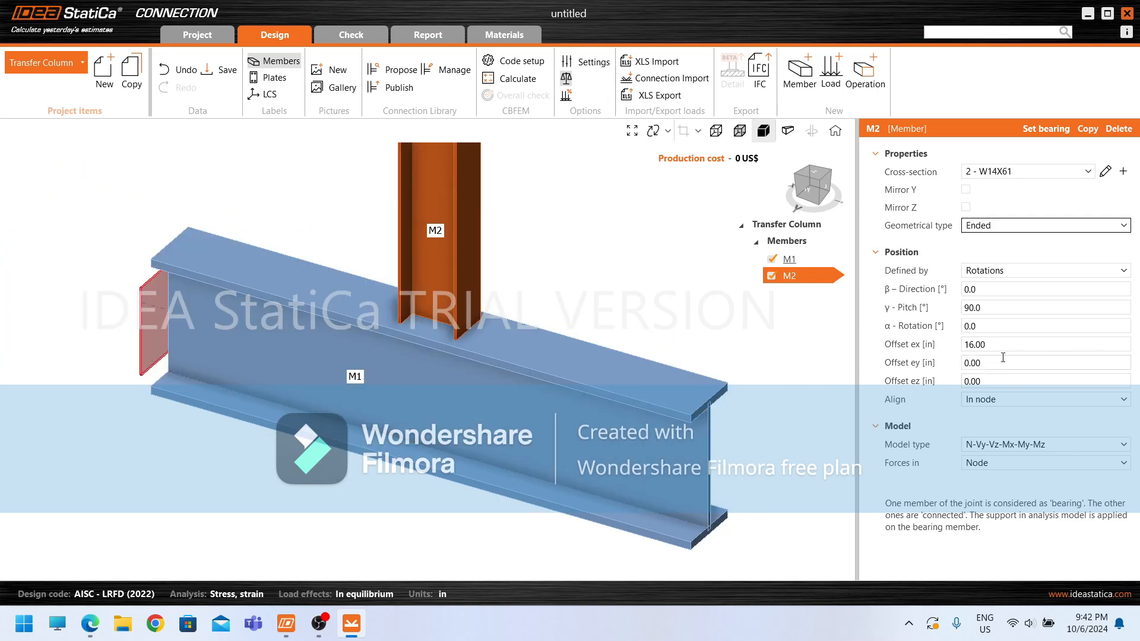
left_click(1007, 345)
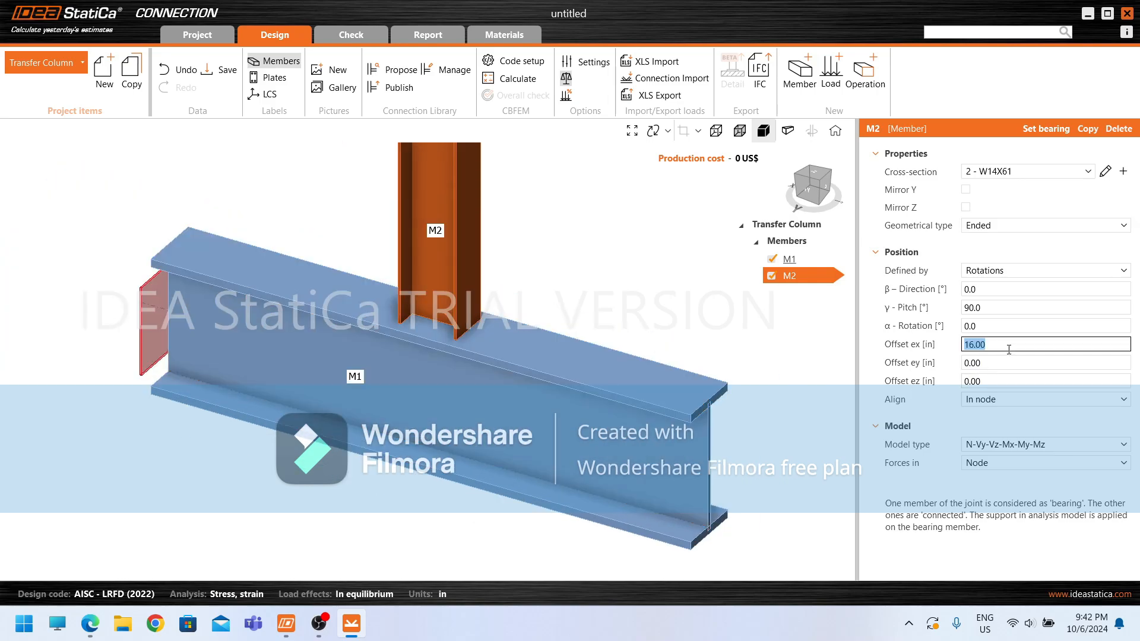
Step: Set member M2's model type to N-Vz-My and apply its forces in Bolts
left_click(996, 446)
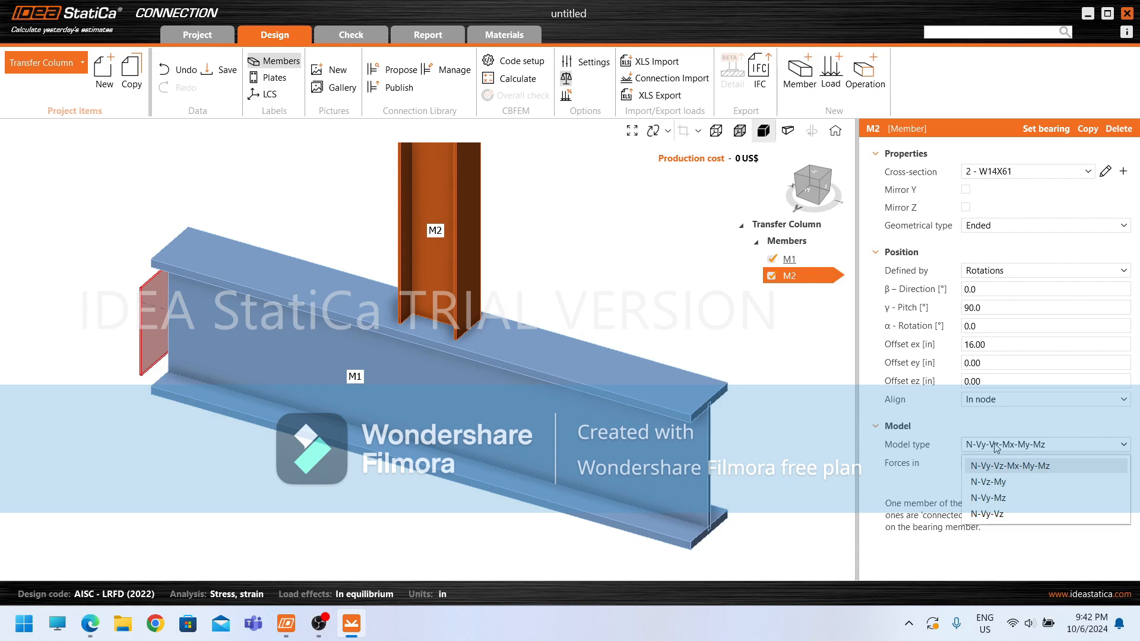
left_click(1001, 486)
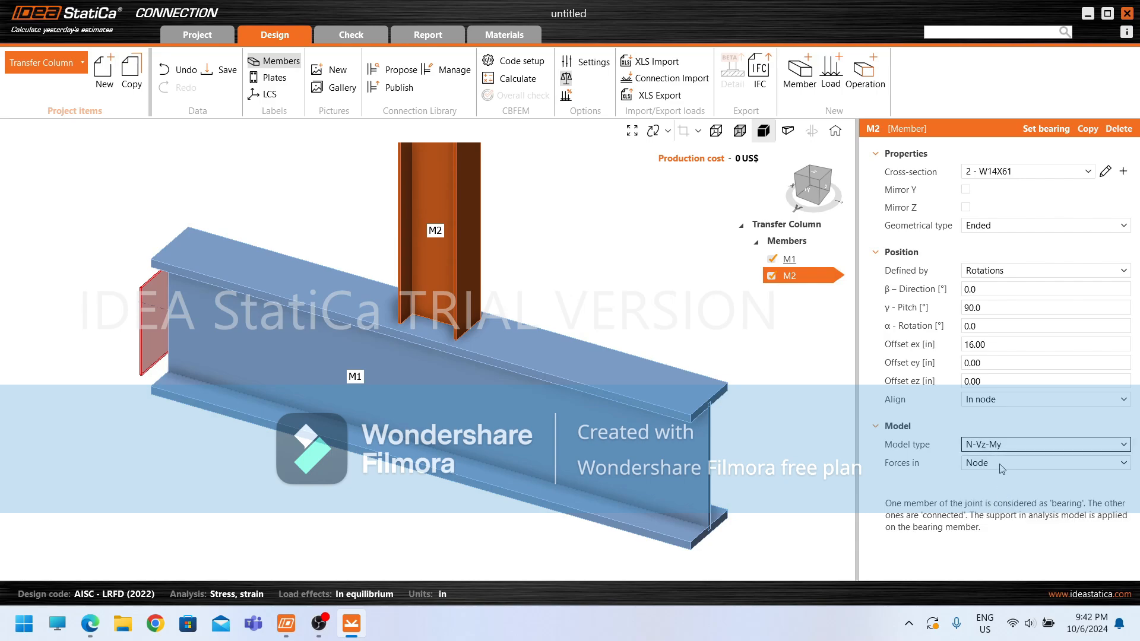
left_click(1003, 469)
left_click(1002, 502)
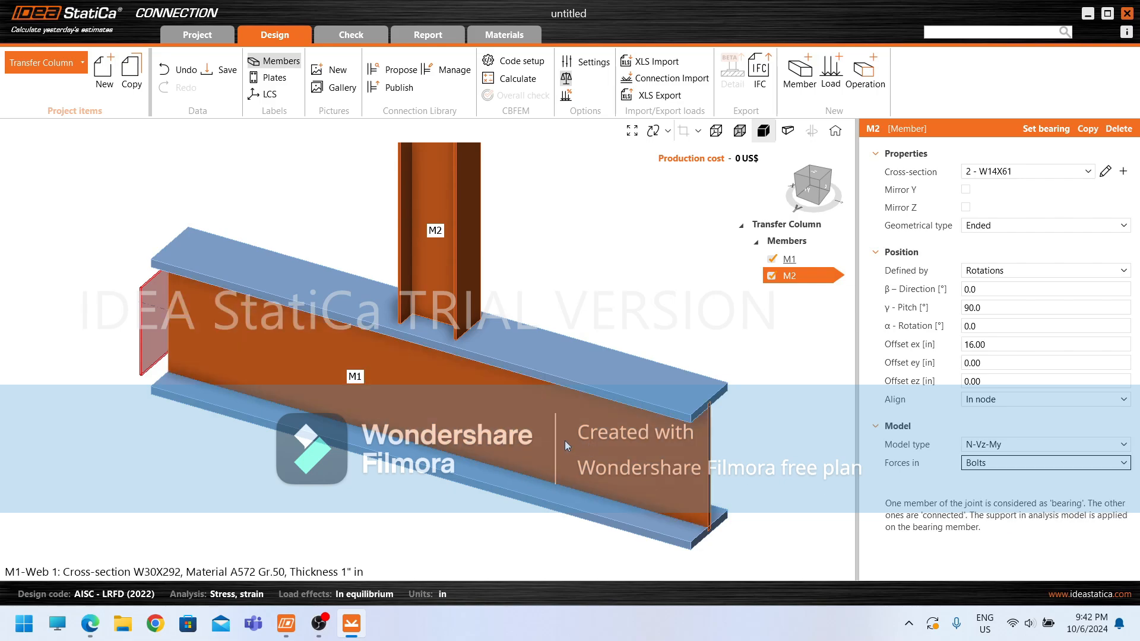
Step: Add an end plate operation to member M2 with the 12 A325M bolt assembly
scroll(564, 441, "down", 2)
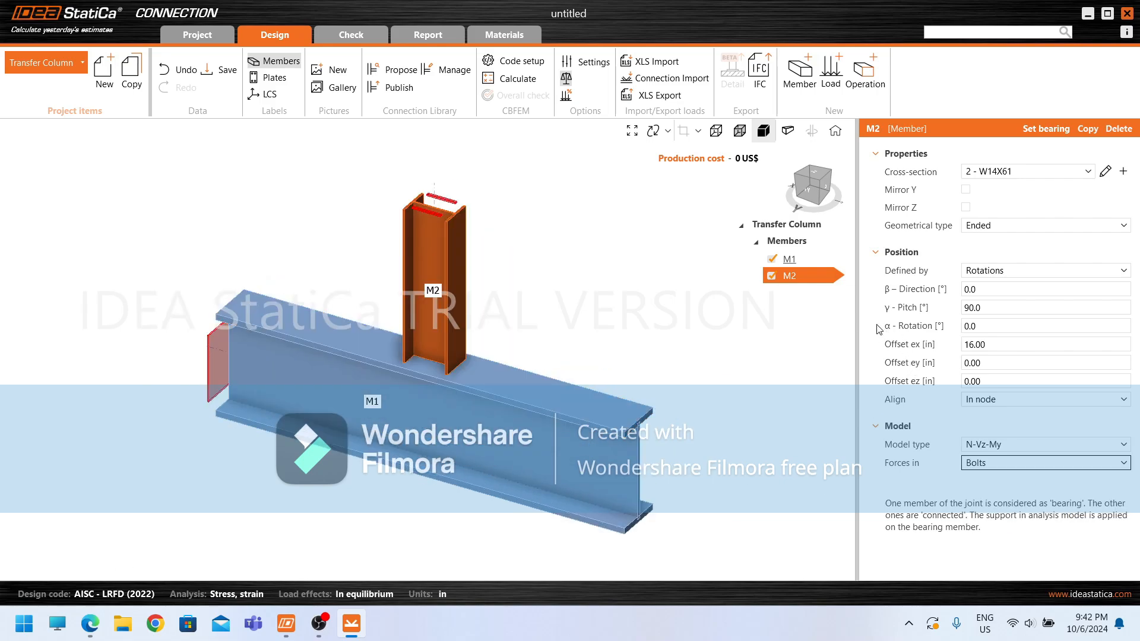
left_click(866, 86)
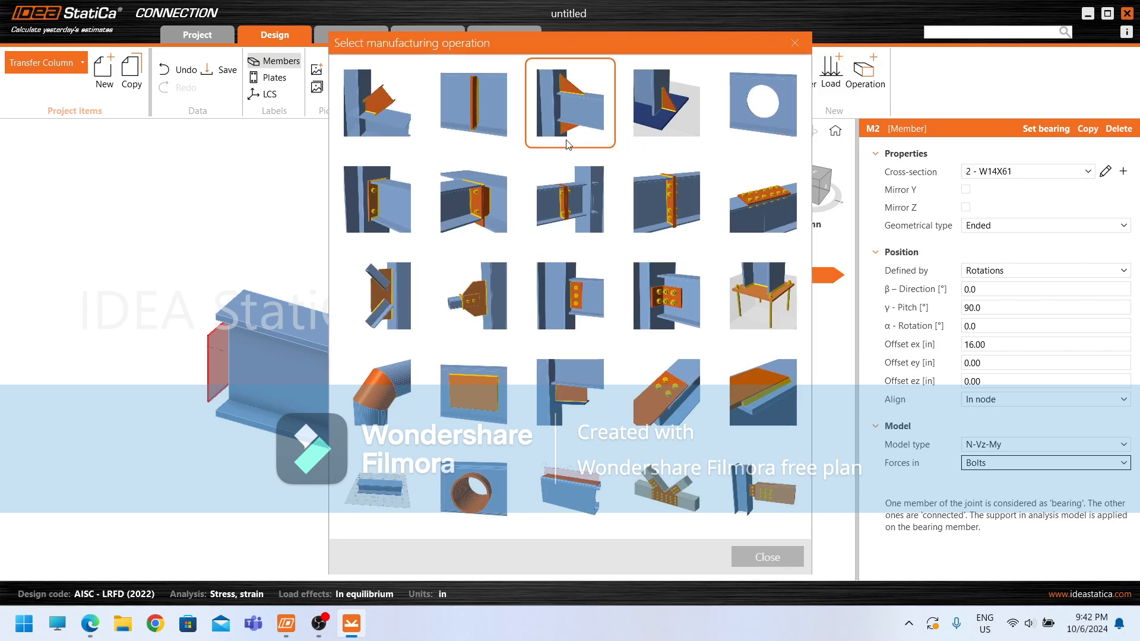
left_click(404, 197)
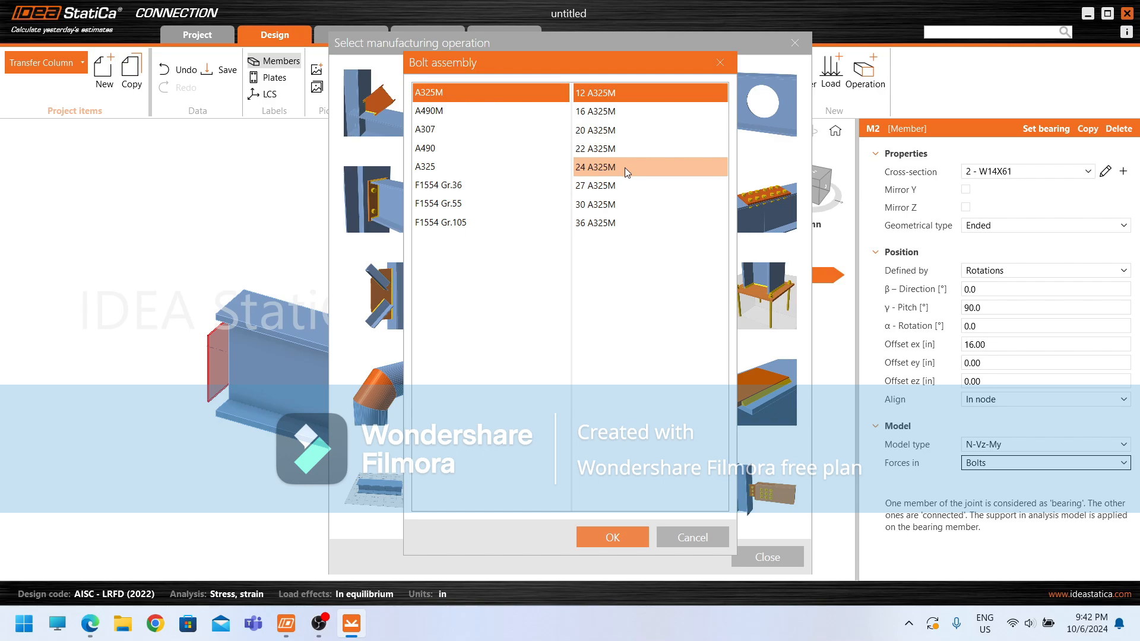
left_click(614, 538)
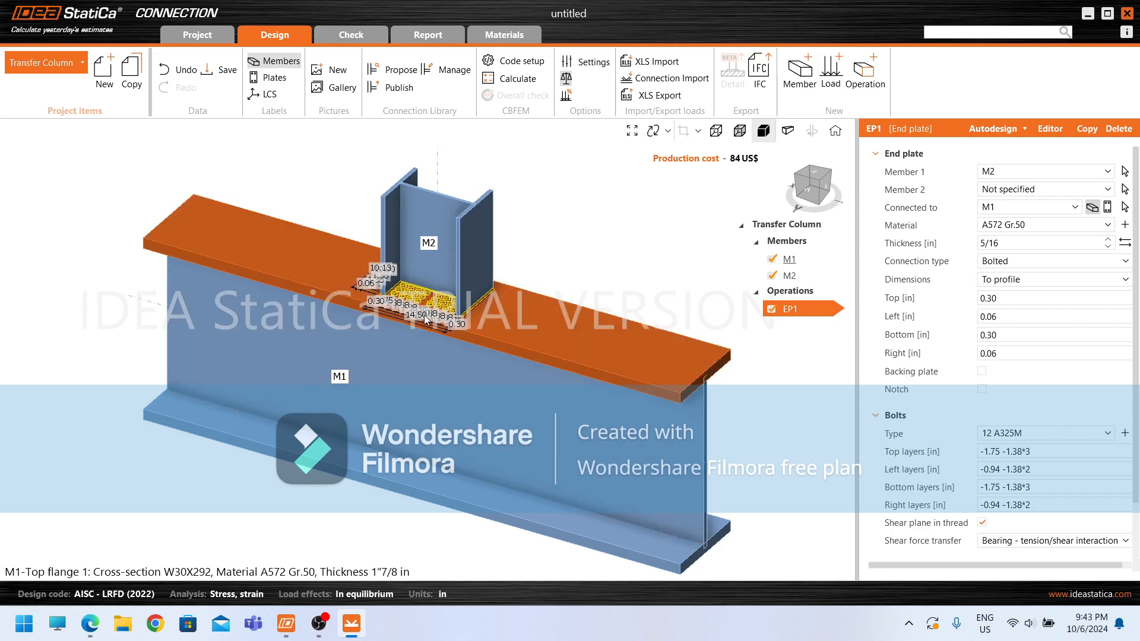
Step: Set the end plate's thickness to 1 in
scroll(425, 319, "up", 3)
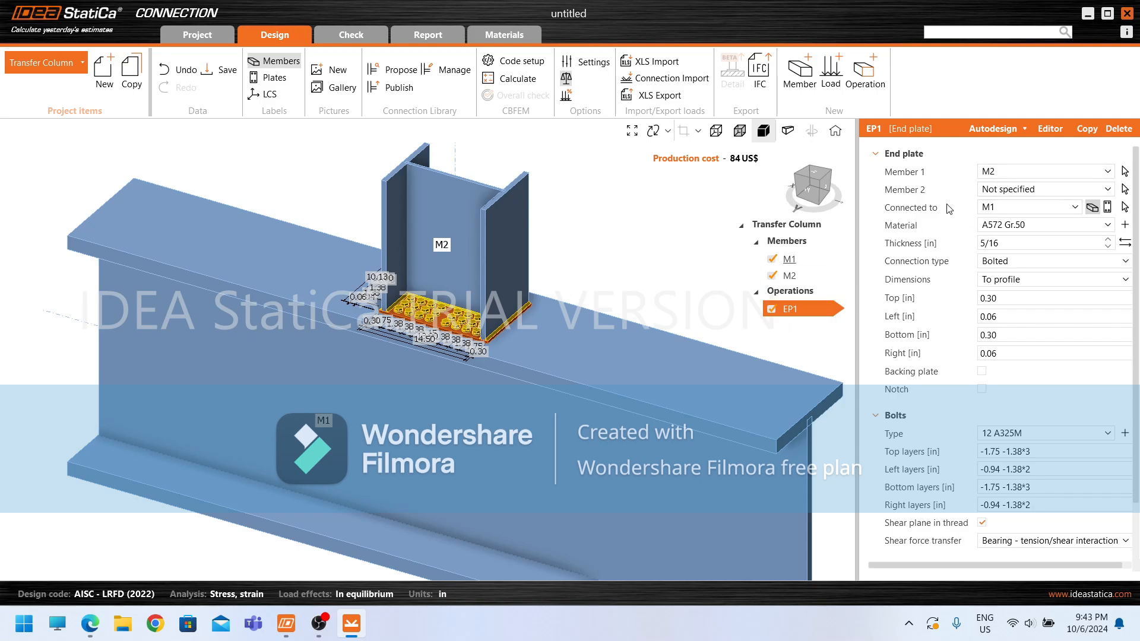
left_click(1017, 244)
type("1\"")
key("Tab")
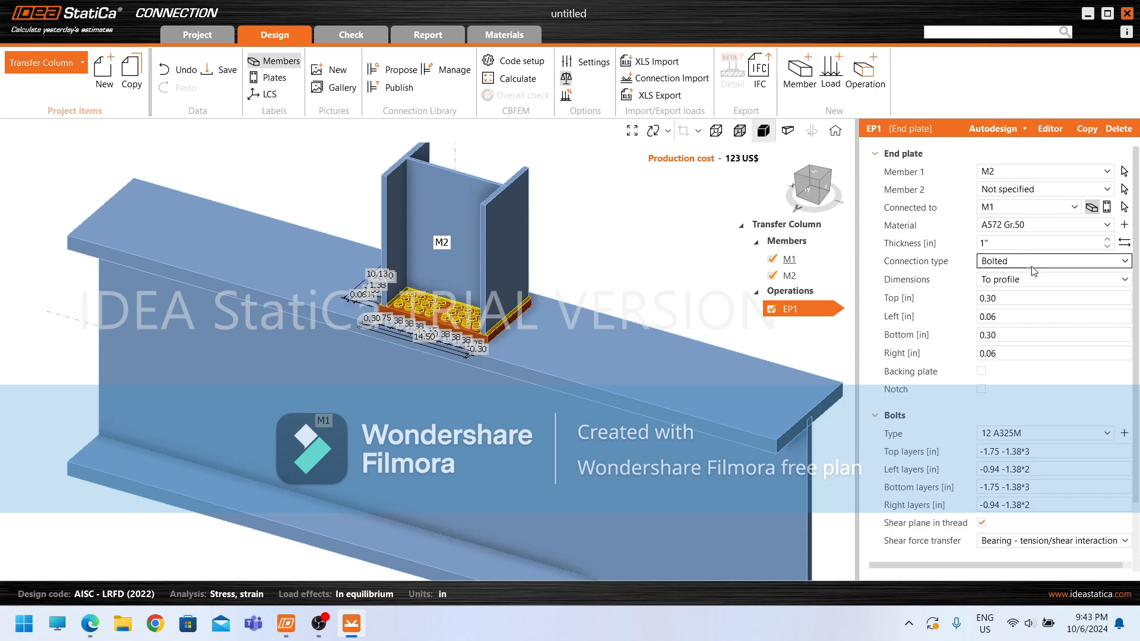
Step: Set the end plate's overhangs to 0.5 in at top and bottom and 0 in at left and right
left_click(1037, 295)
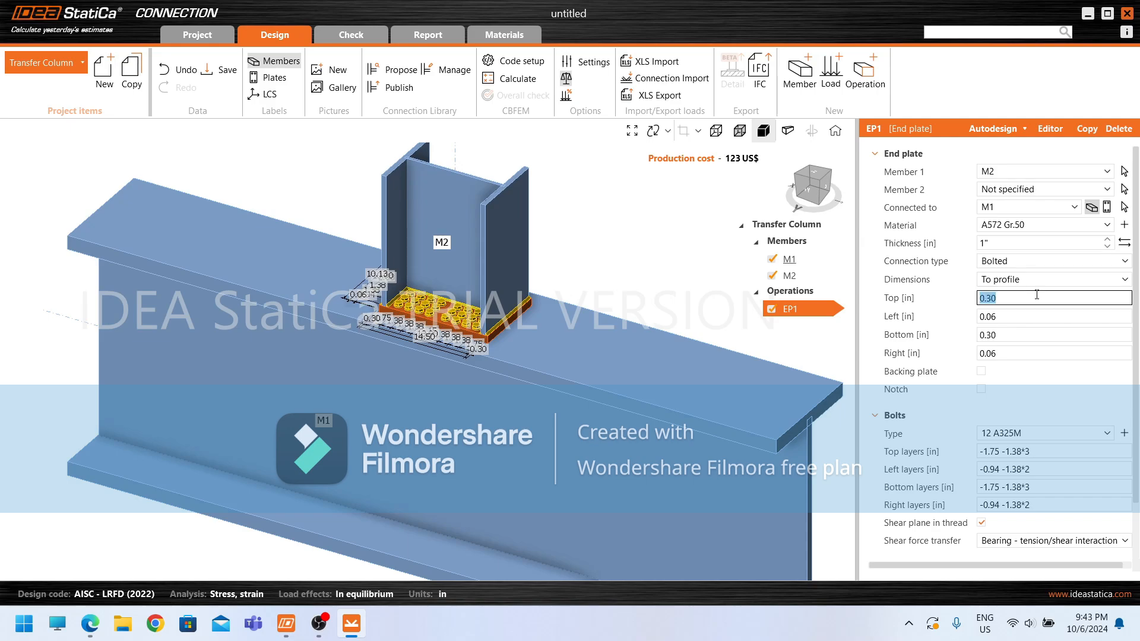
type("0.5")
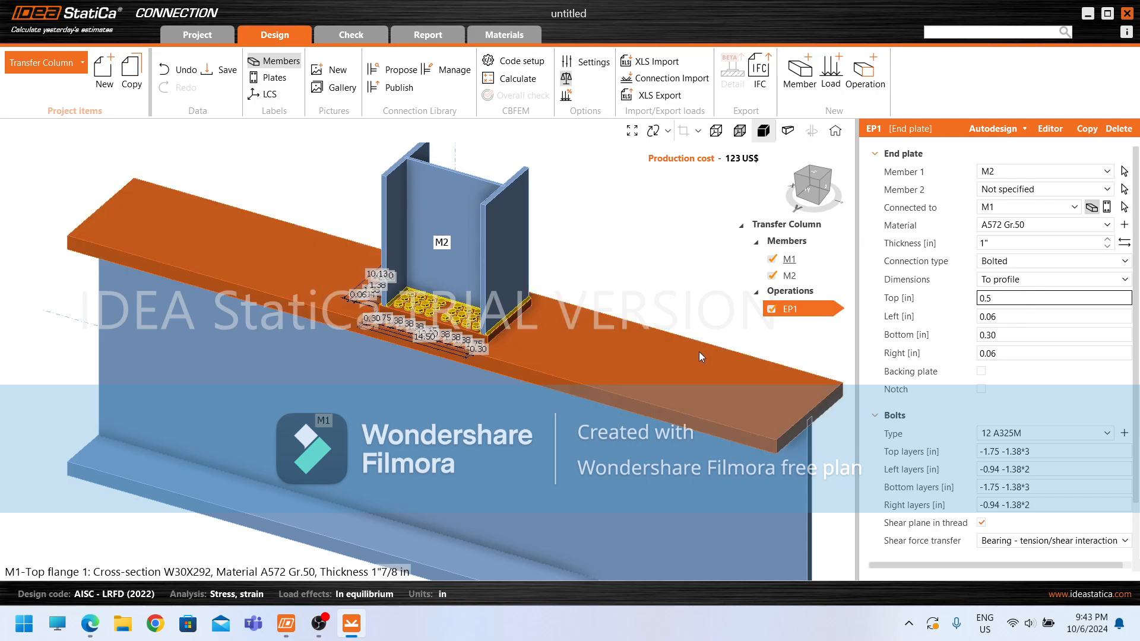
key("Tab")
scroll(332, 313, "up", 5)
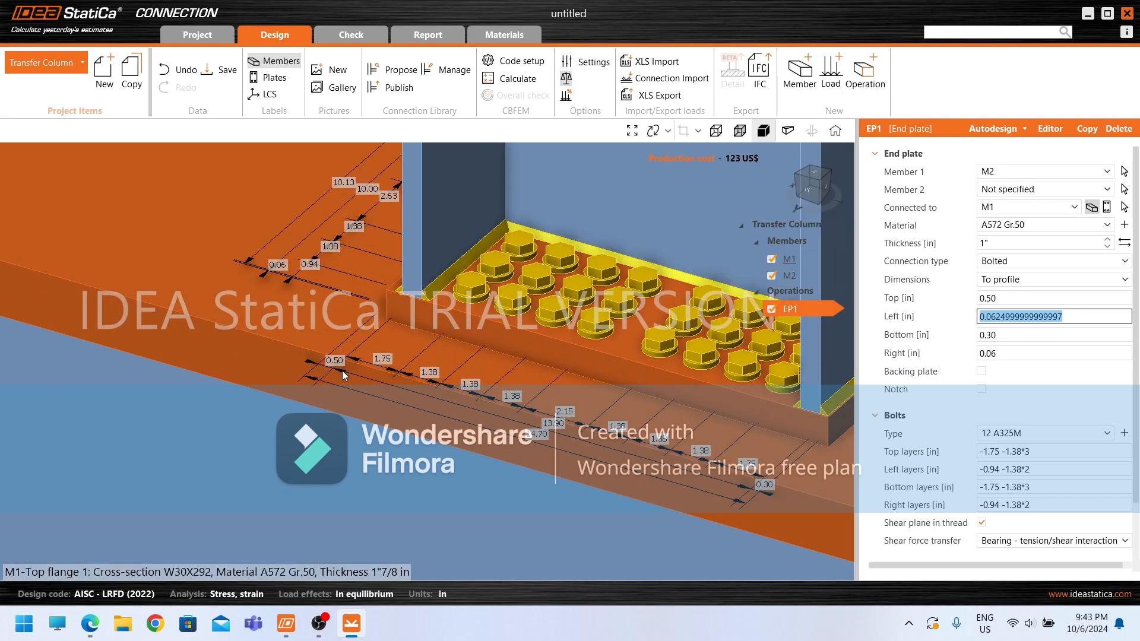
scroll(342, 371, "down", 5)
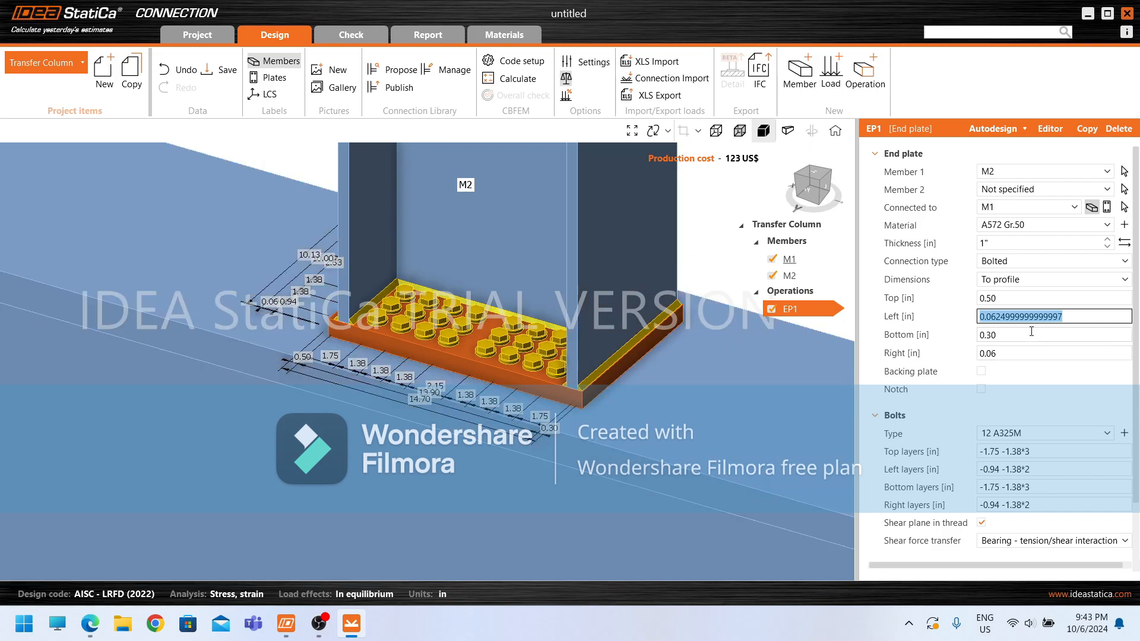
type("0")
key("Tab")
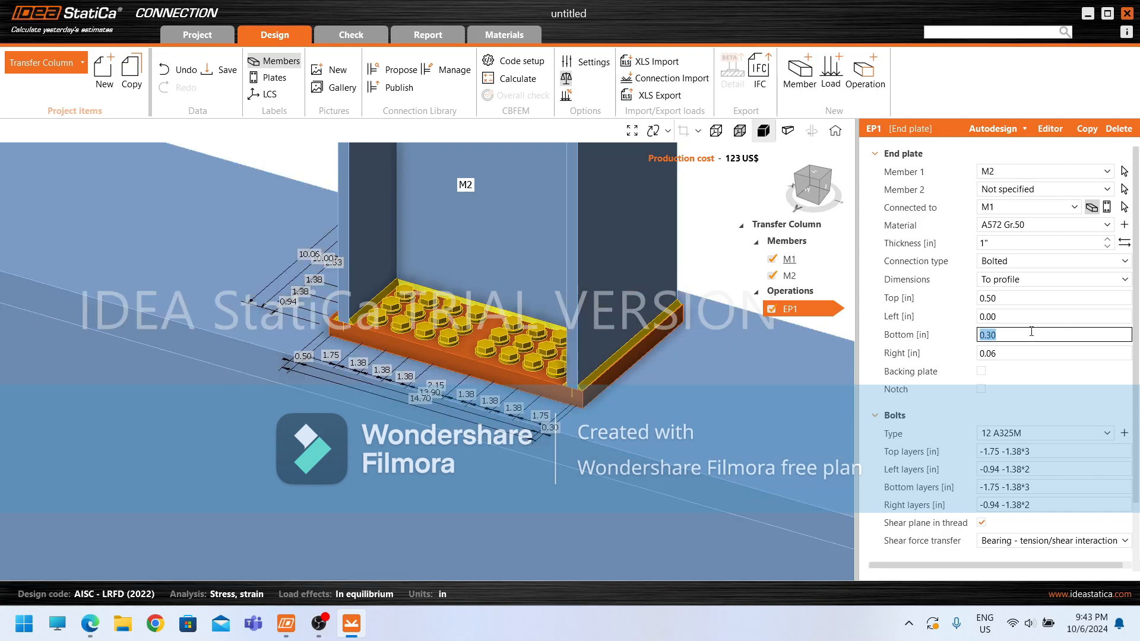
type("0.5")
key("Tab")
type("0")
key("Tab")
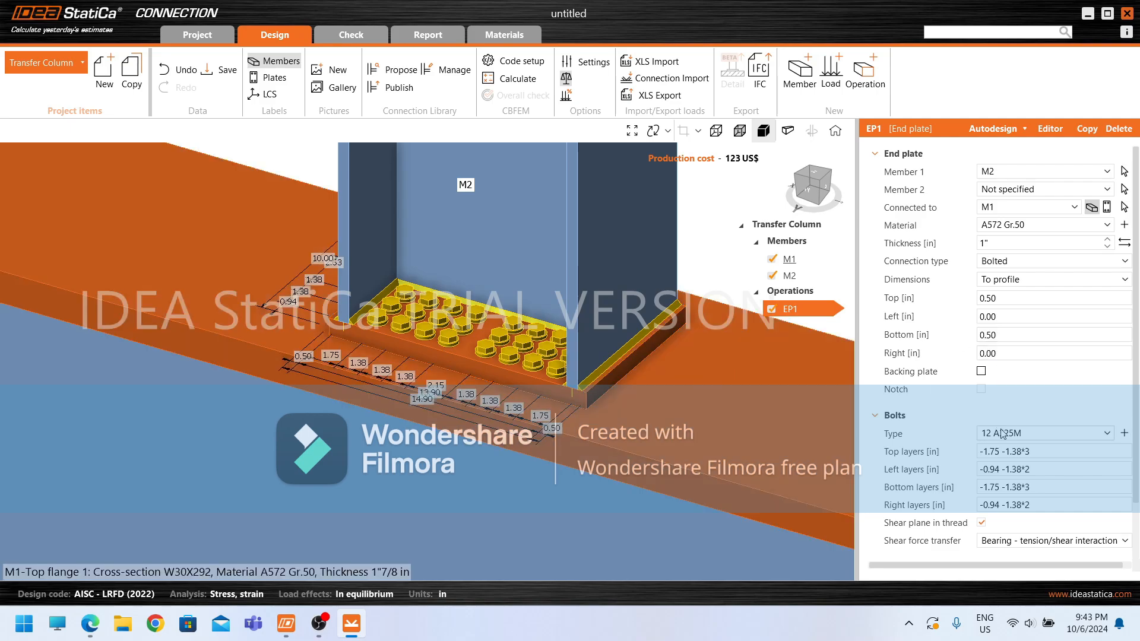
Step: Set the end plate's bolt layers to -4.95 -4 in for top, -3 in for left, 0 for bottom and -3 in for right
scroll(995, 403, "down", 2)
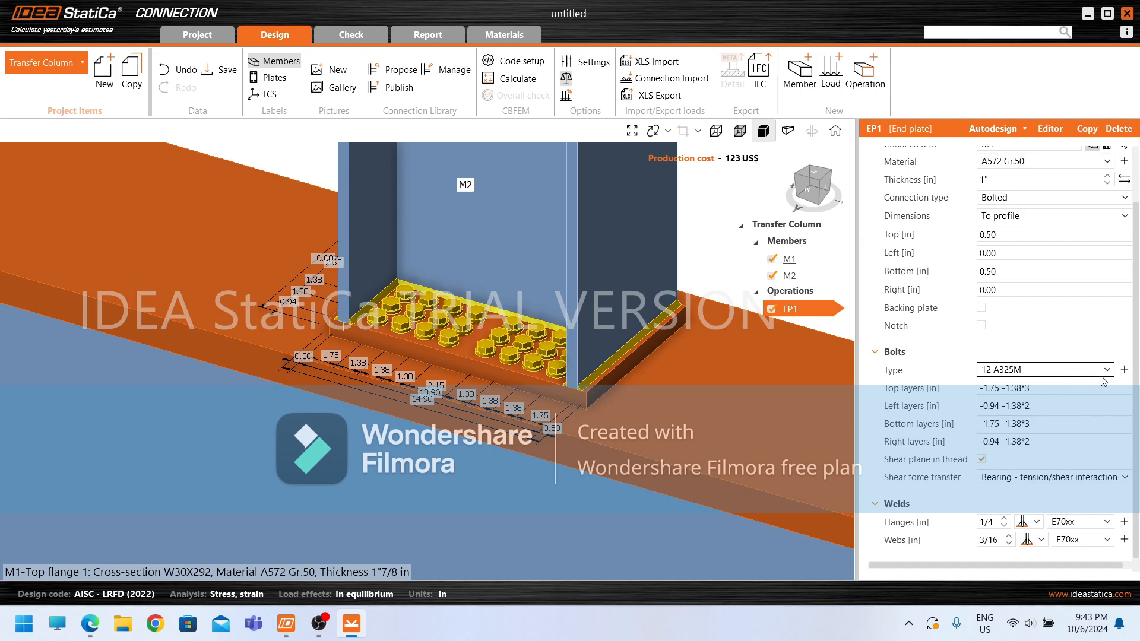
left_click(1072, 392)
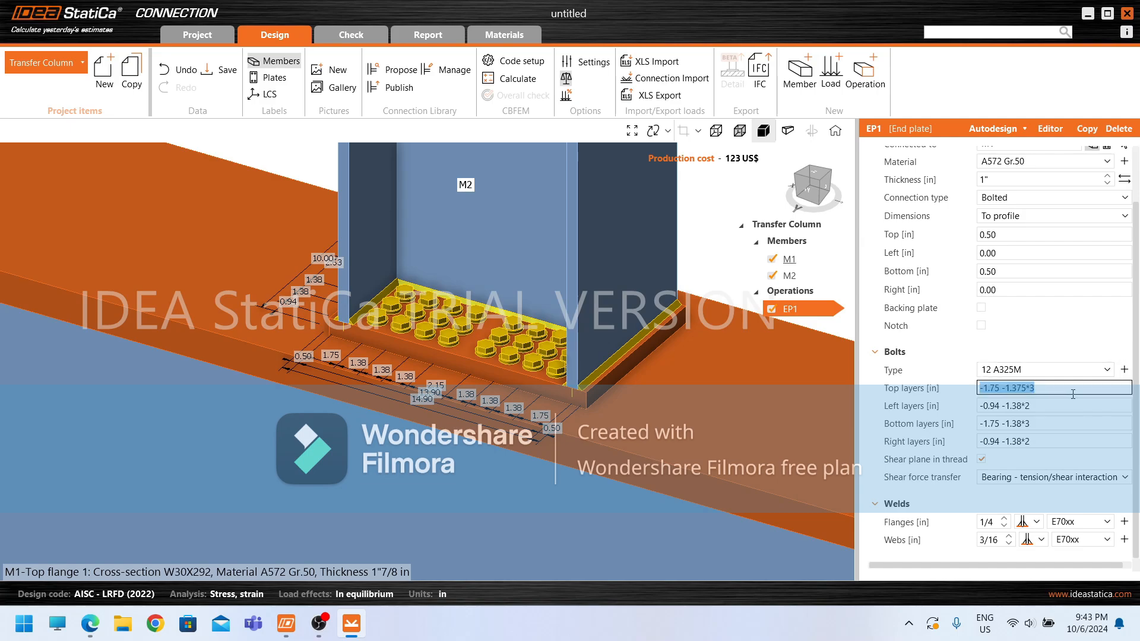
type("-4.95 -4")
key("Tab")
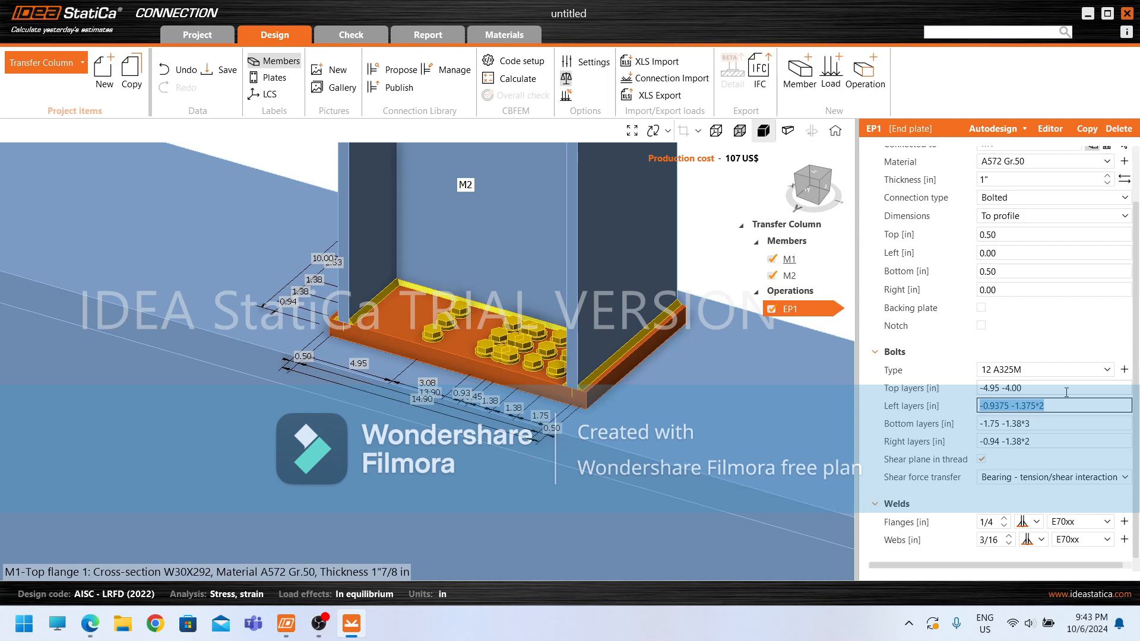
type("-3")
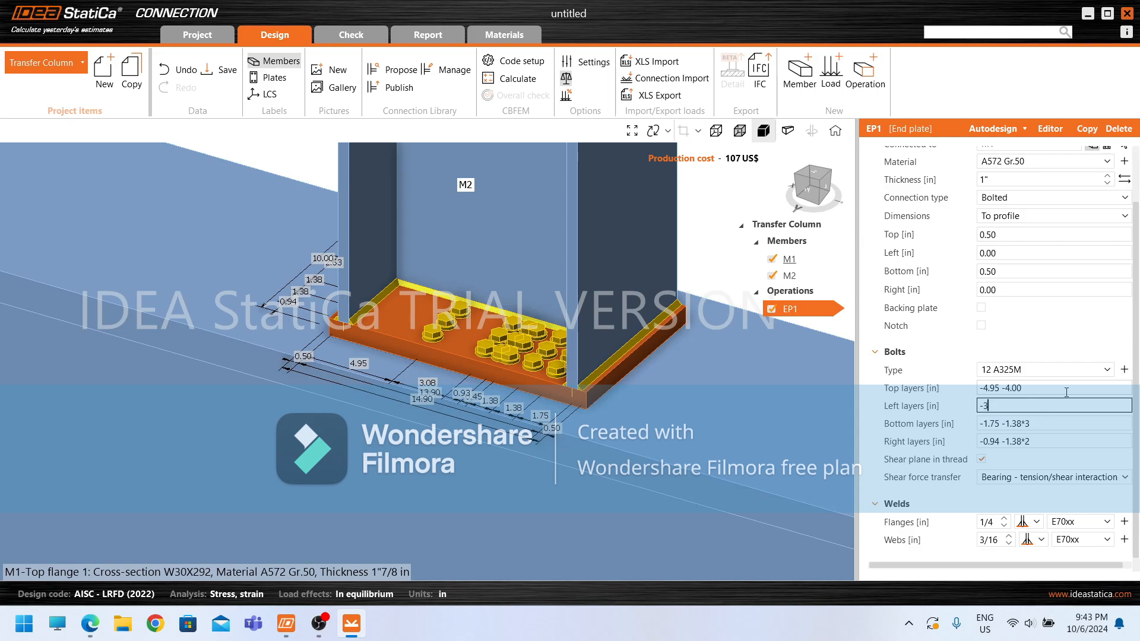
key("Tab")
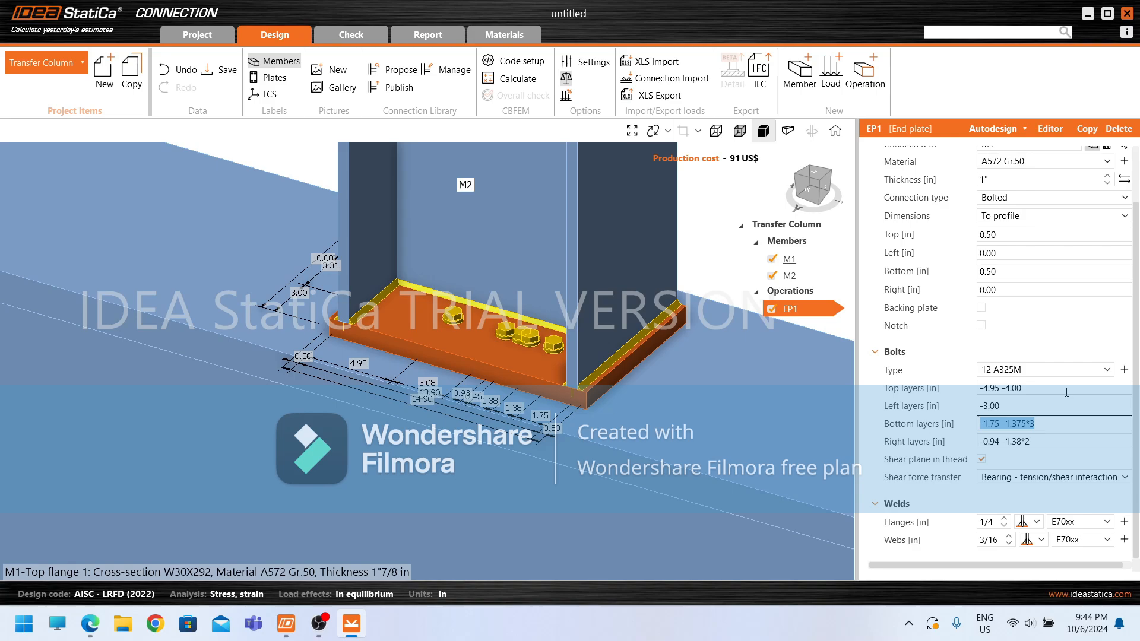
type("0")
key("Tab")
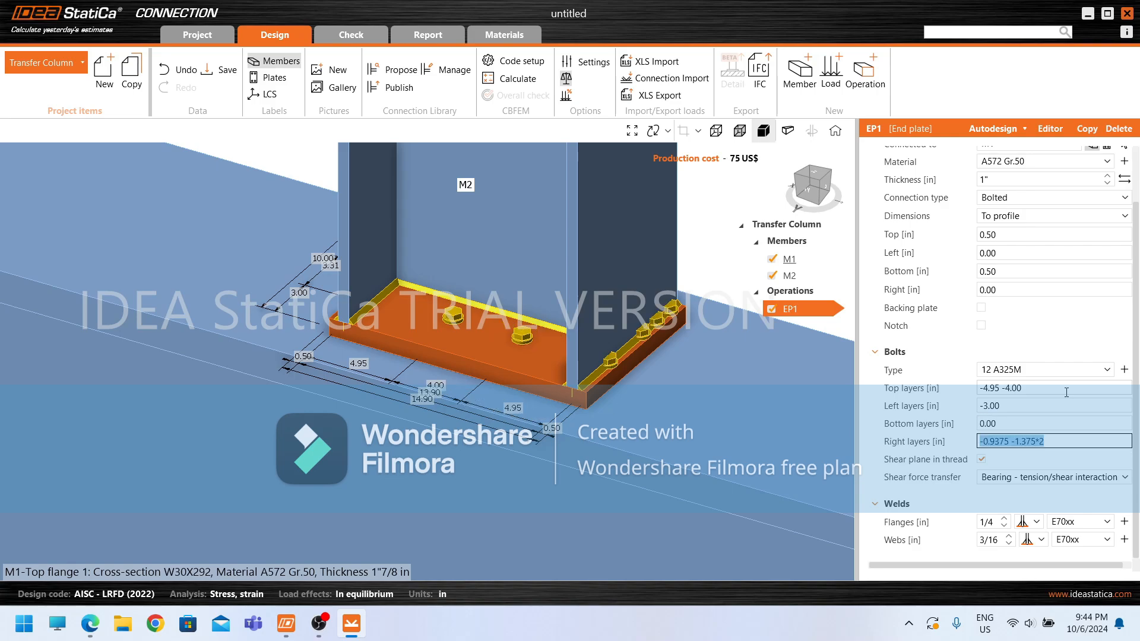
type("-3")
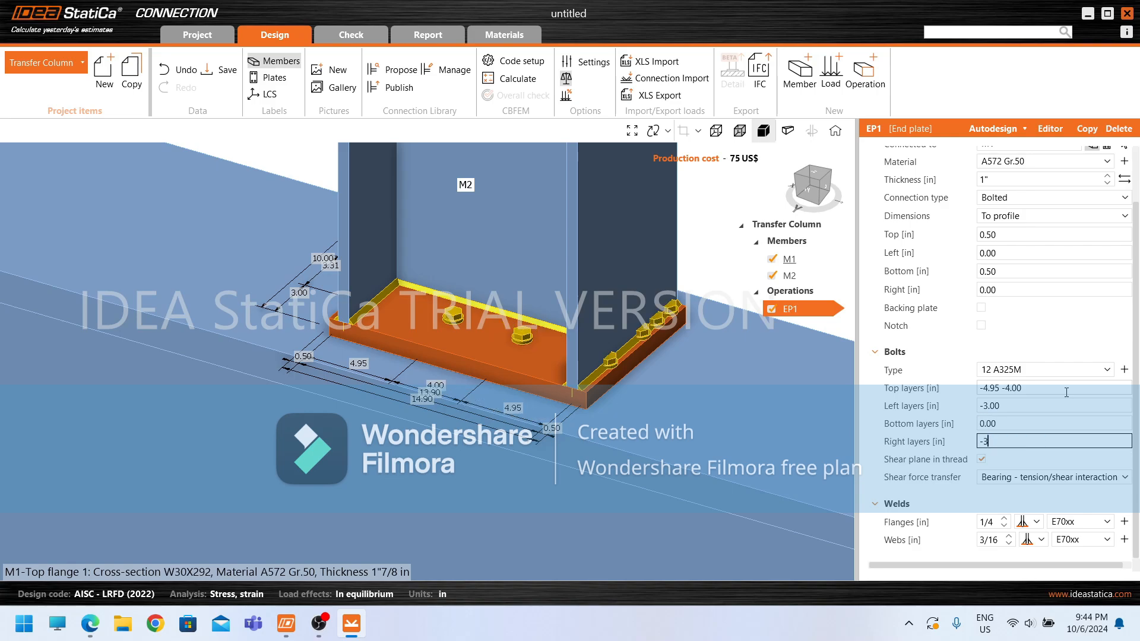
key("Tab")
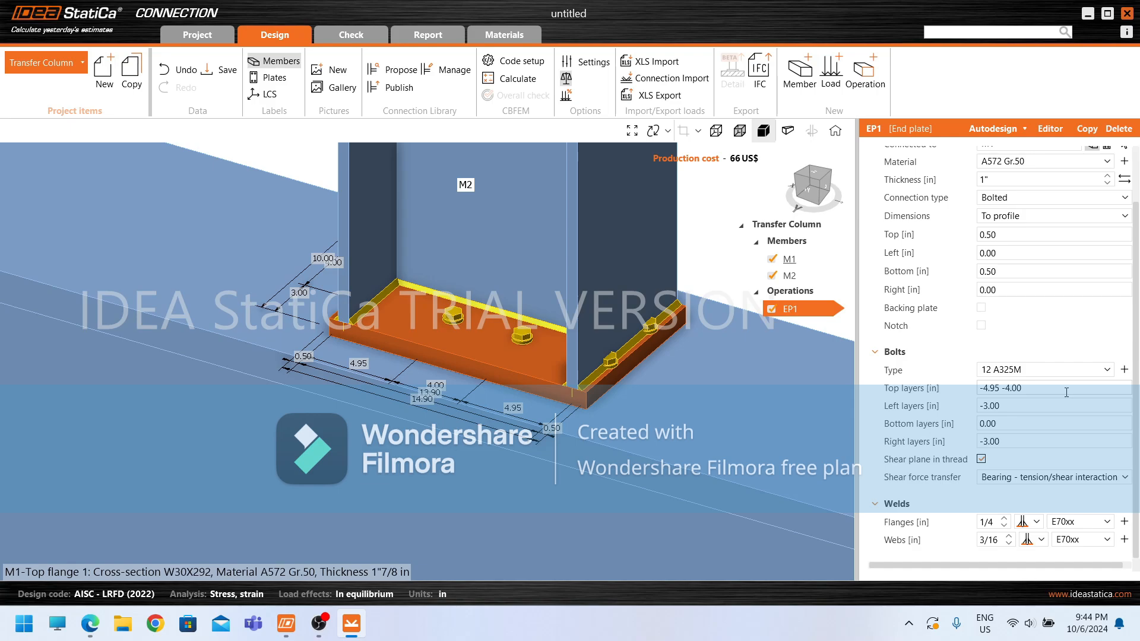
Step: View the end plate's bolt layout from above and re-enter -3 in for the right bolt layers
left_click(812, 182)
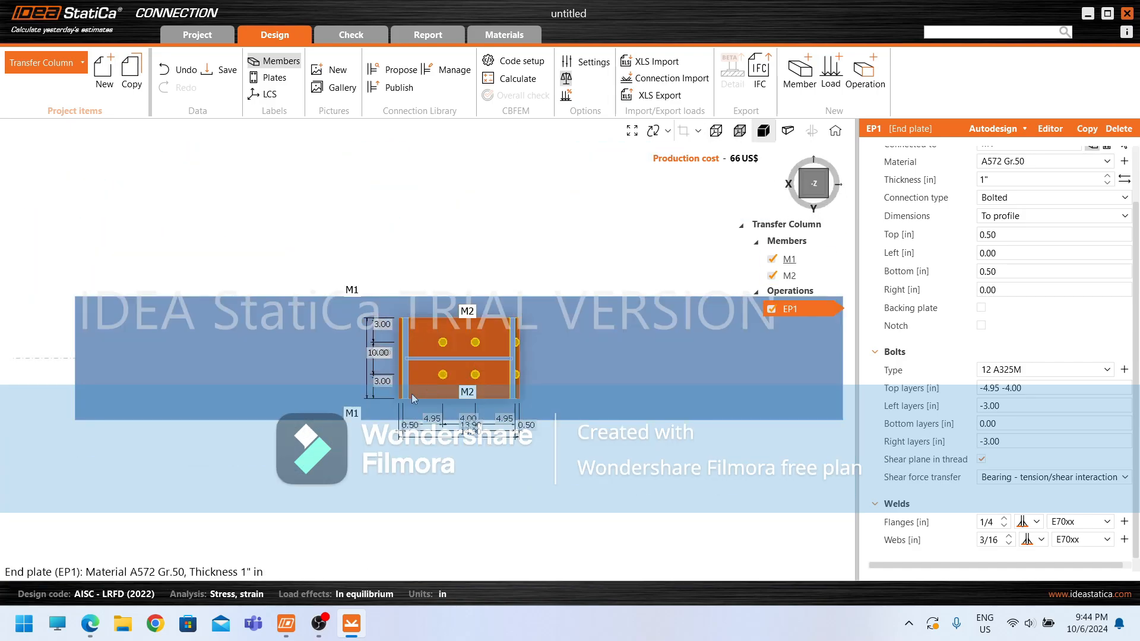
scroll(433, 380, "up", 5)
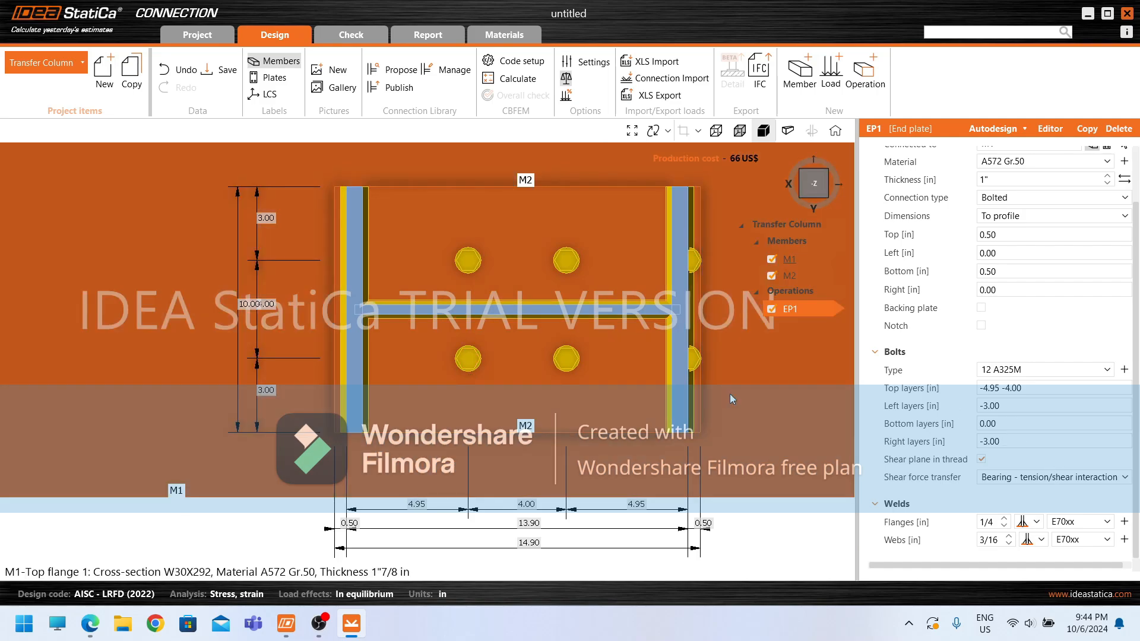
left_click(1019, 445)
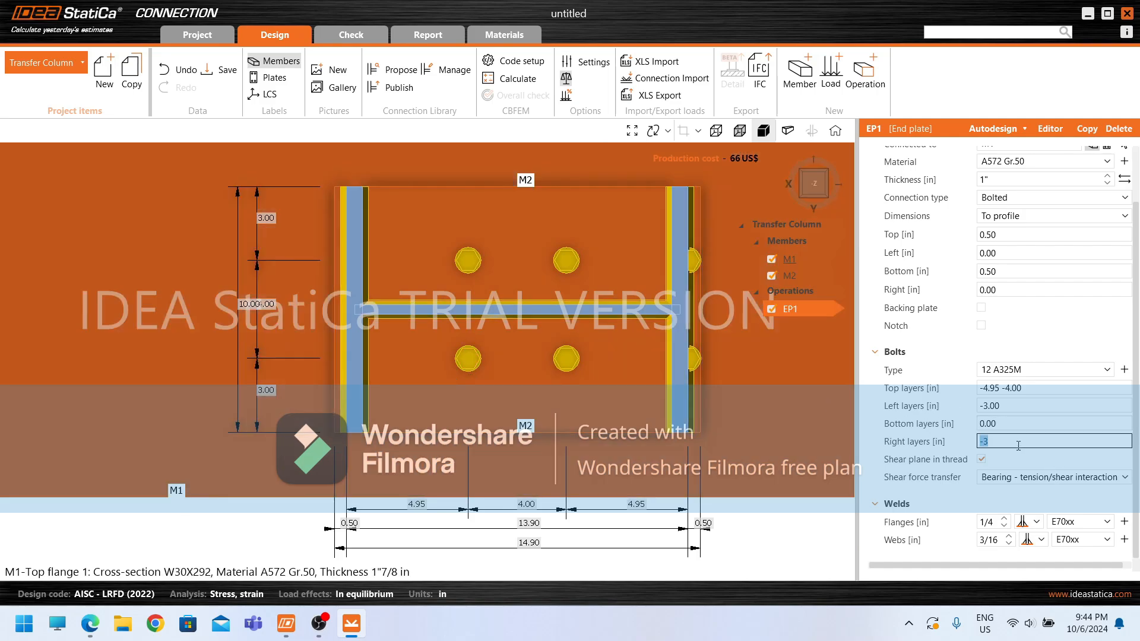
type("-3")
left_click(1071, 366)
left_click(1072, 366)
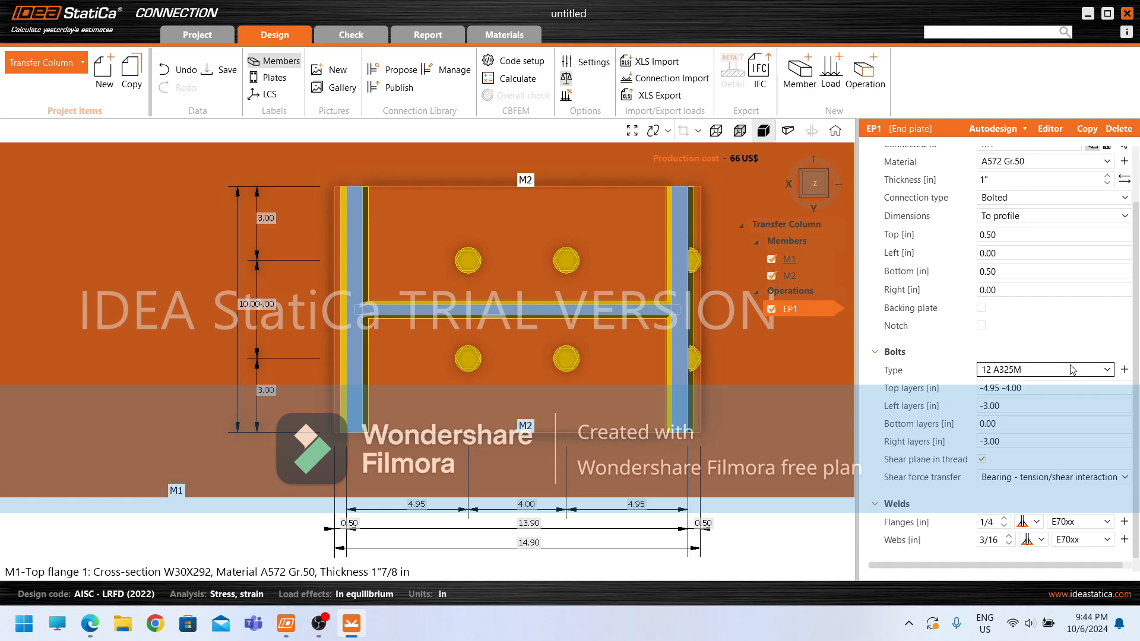
left_click(1124, 369)
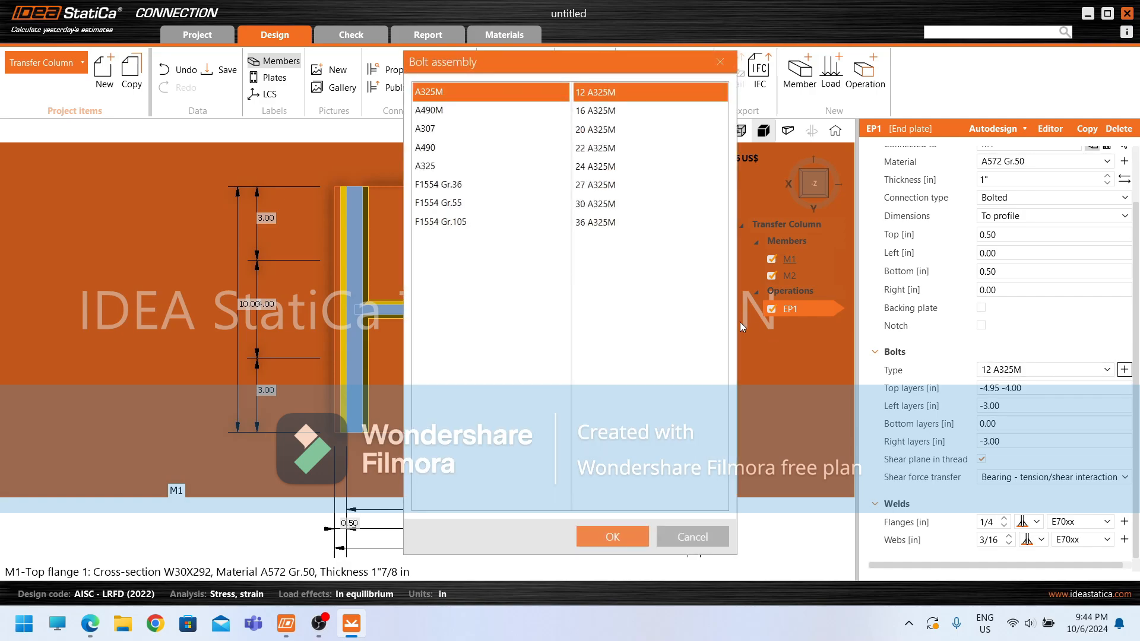
left_click(693, 537)
Step: Reduce the end plate's top bolt layers to a single layer at -4.95 in
left_click(1020, 387)
type("-4.95")
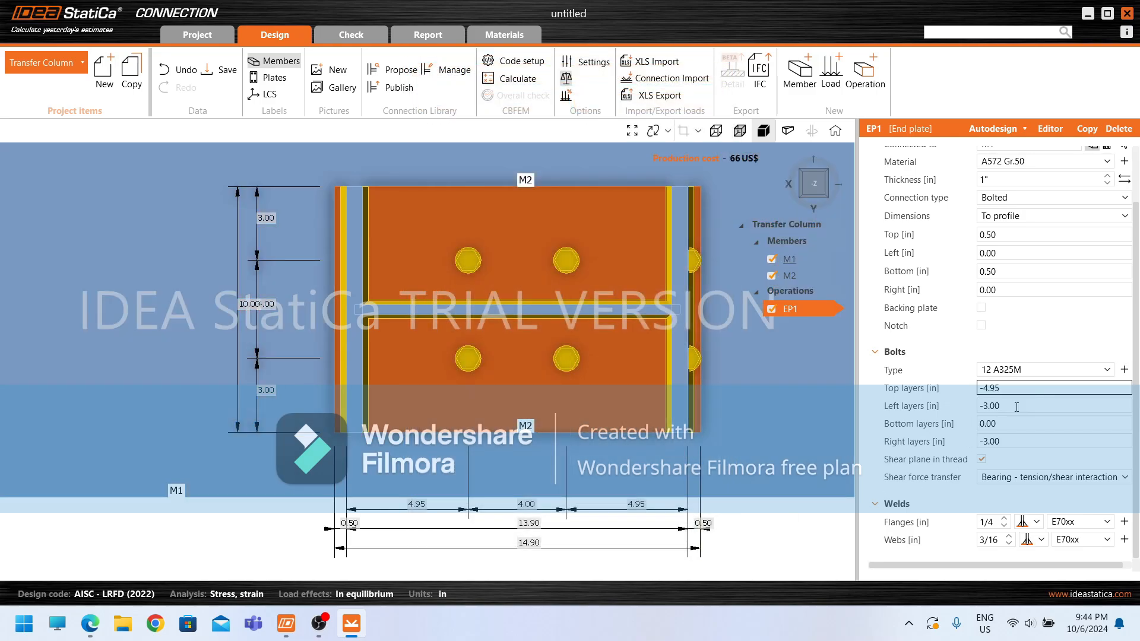
left_click(1017, 408)
left_click(1012, 388)
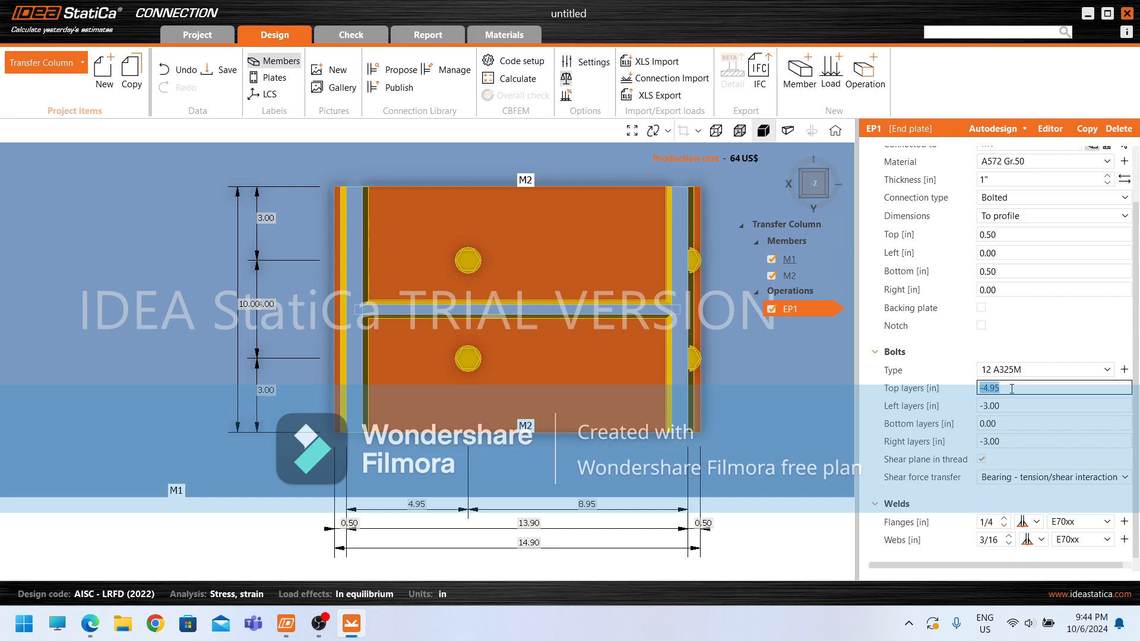
left_click(1012, 389)
Step: Try values of 4 in and -4 in for the end plate's bottom bolt layers
left_click(1016, 424)
type("4")
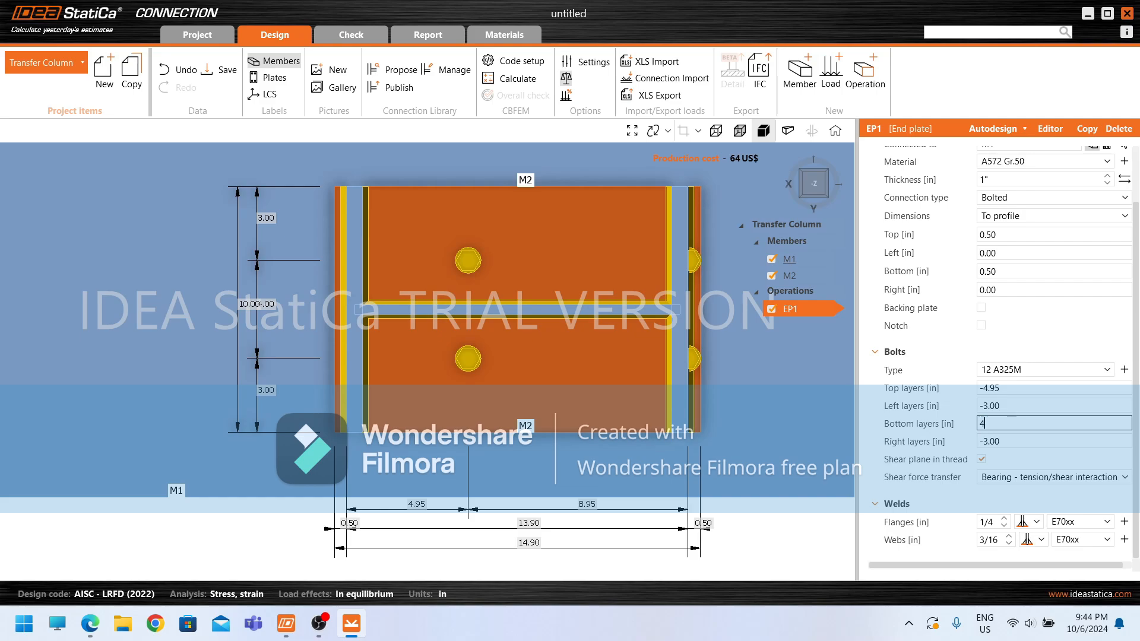
key("Tab")
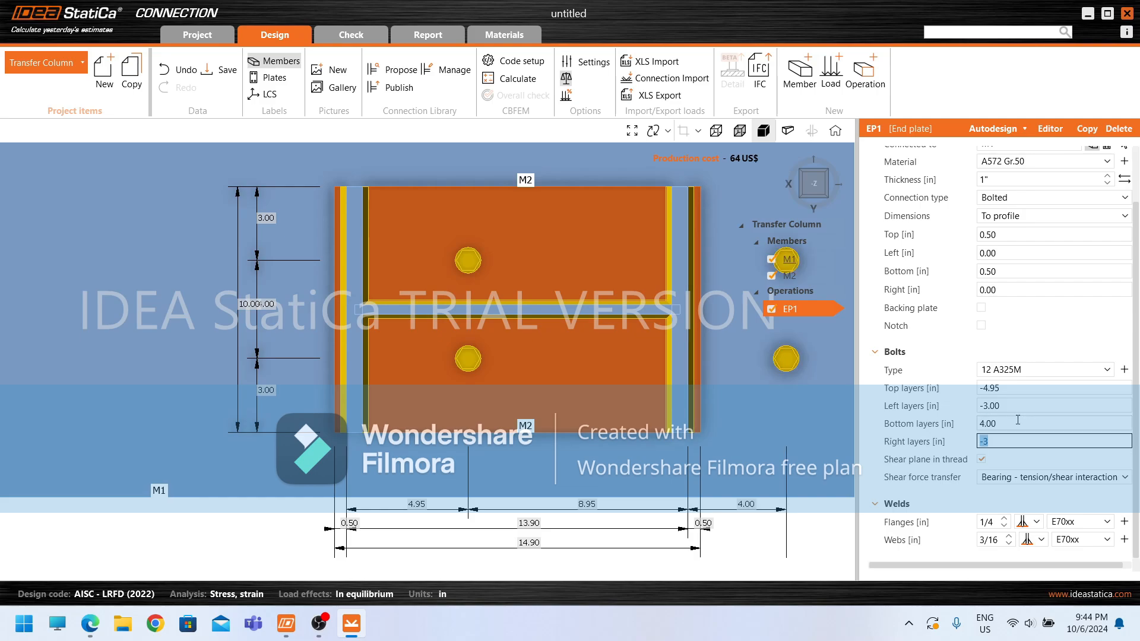
left_click(1018, 420)
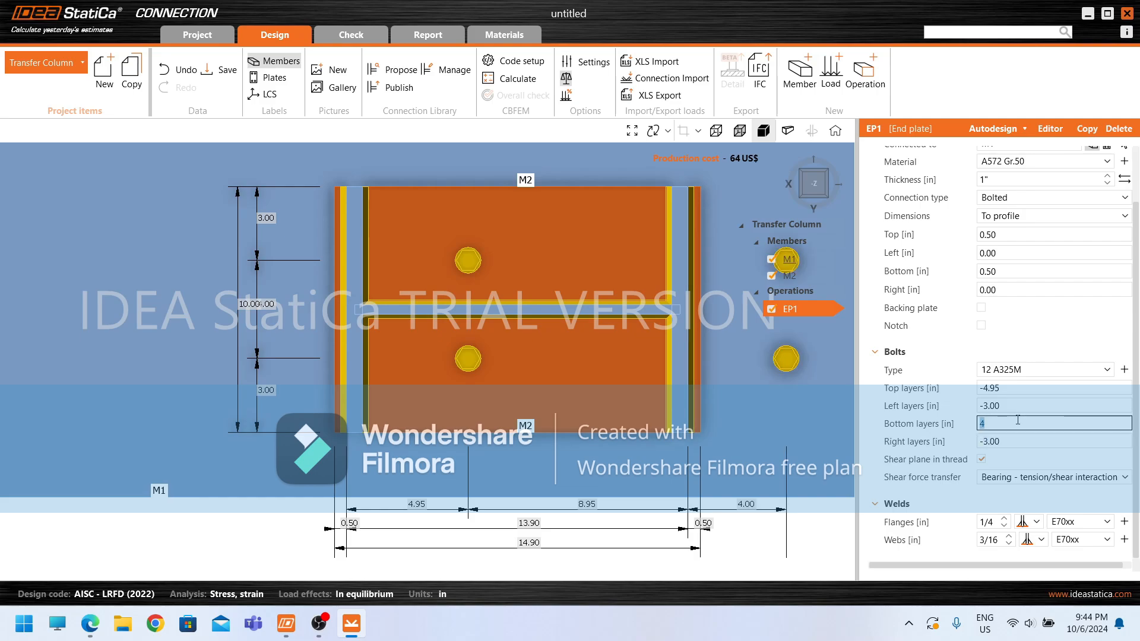
type("-4")
key("Tab")
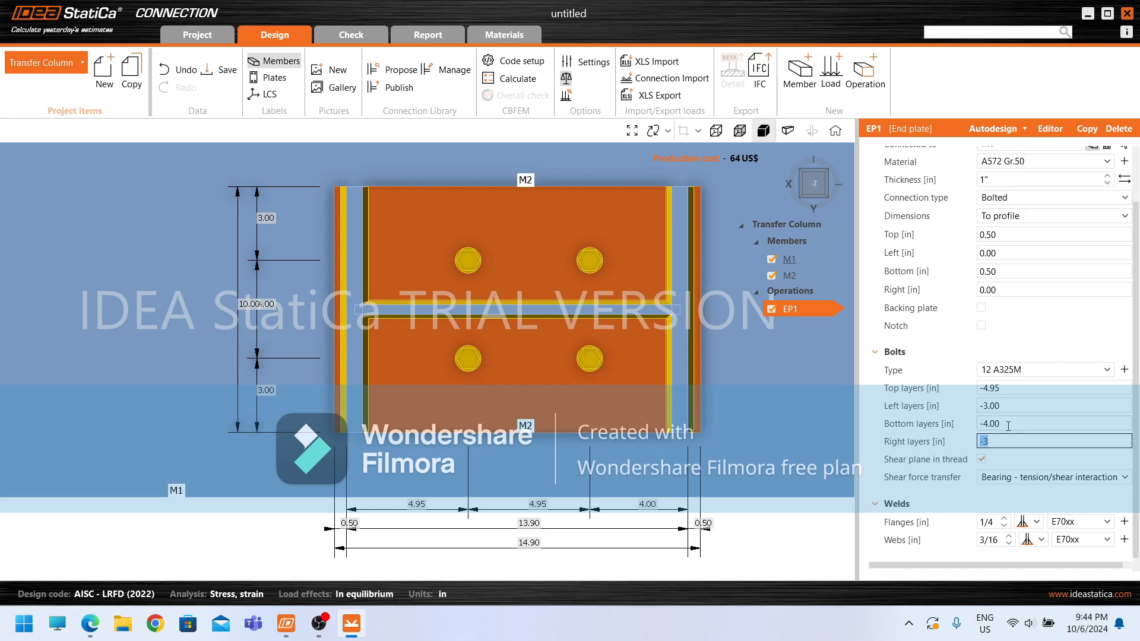
Step: Set the end plate's bottom bolt layers to -4.95 in and inspect the resulting bolt spacing
left_click(1009, 424)
type("-4.95")
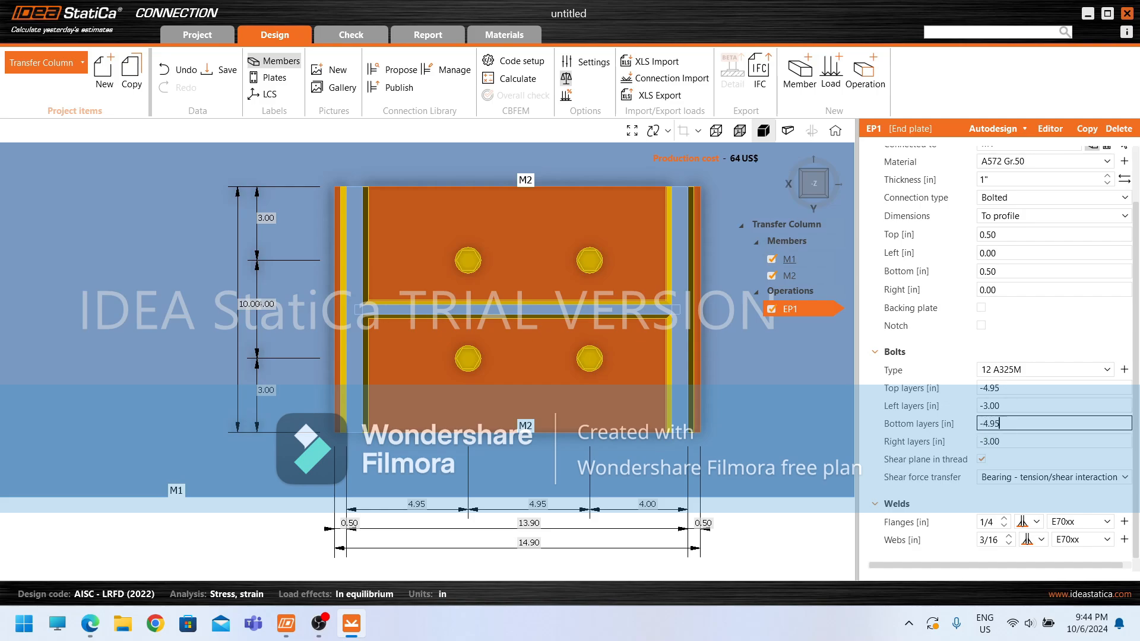
key("Tab")
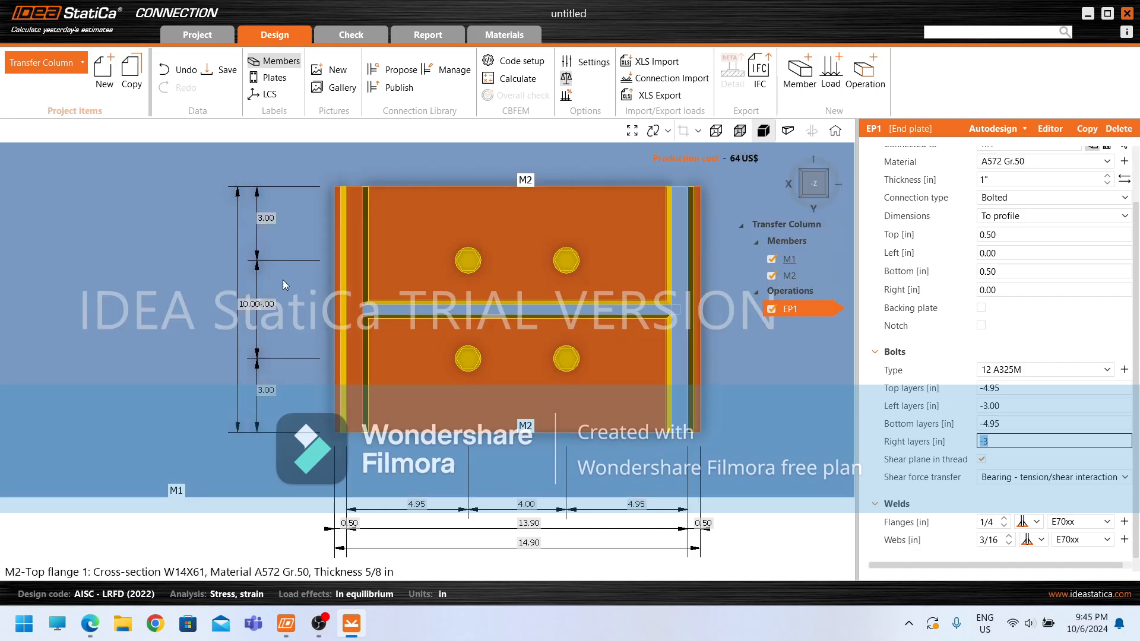
scroll(293, 298, "up", 2)
scroll(259, 304, "up", 2)
scroll(268, 298, "down", 4)
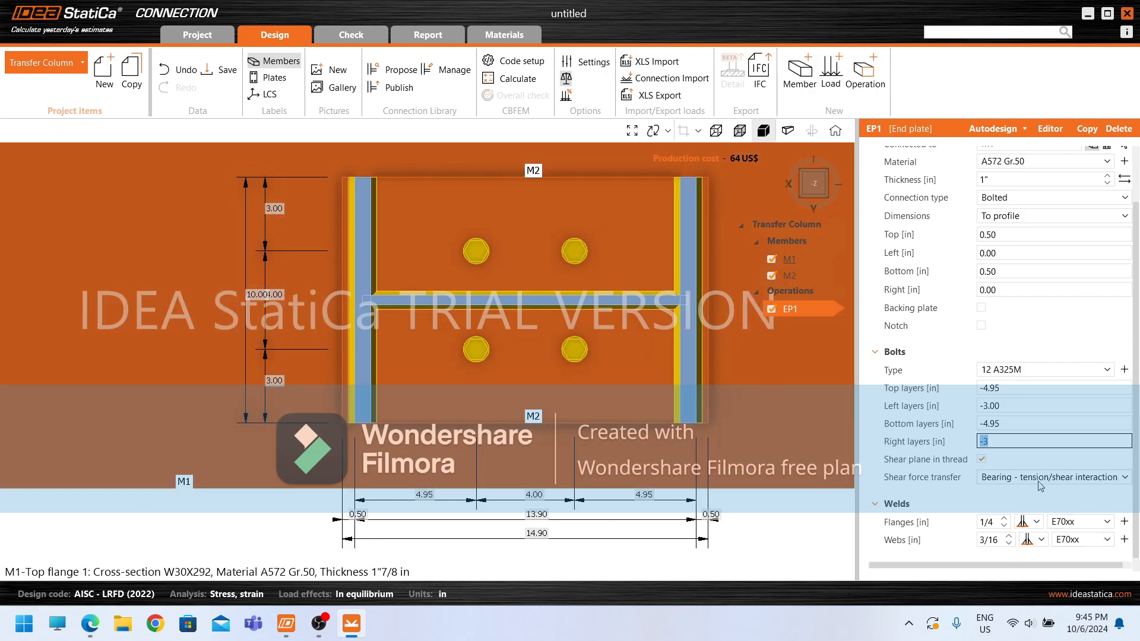
Step: Set the end plate's flange weld size to 3/16 in
left_click(1003, 523)
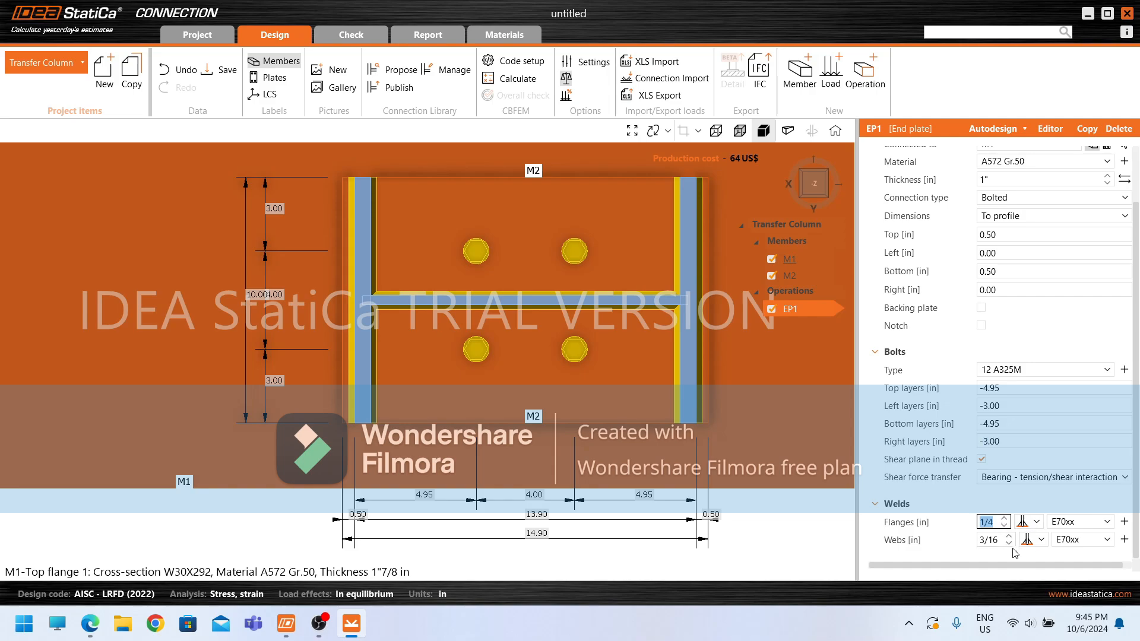
left_click(1008, 526)
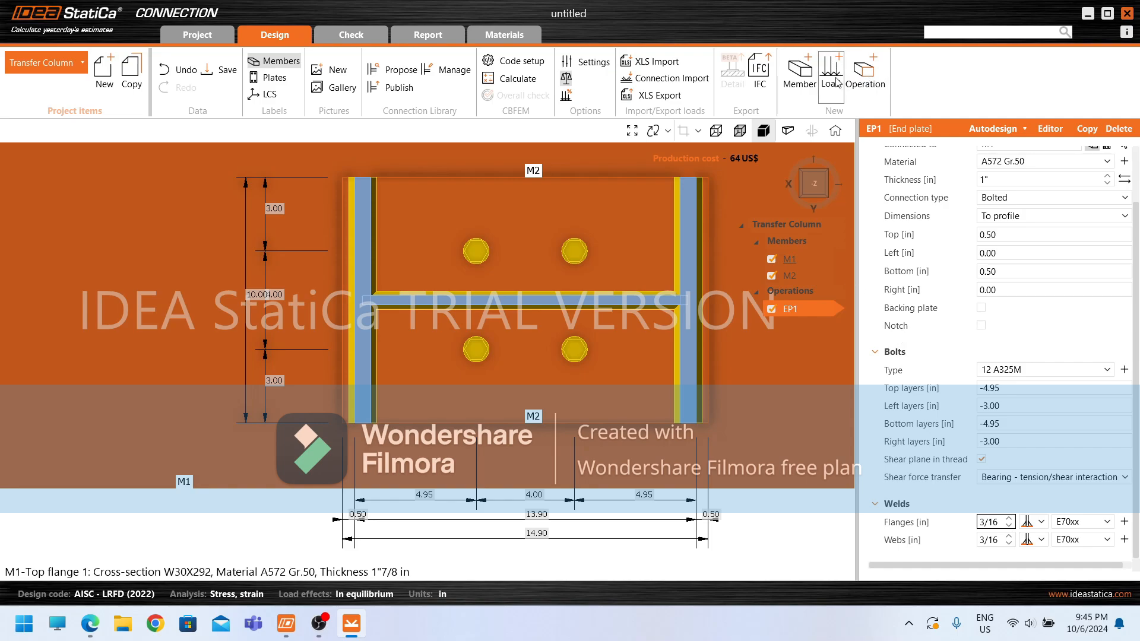
Step: Add a load effect with an axial force N of -750 kip at the end of column M2 and calculate the connection
left_click(812, 187)
left_click_drag(813, 186, 794, 169)
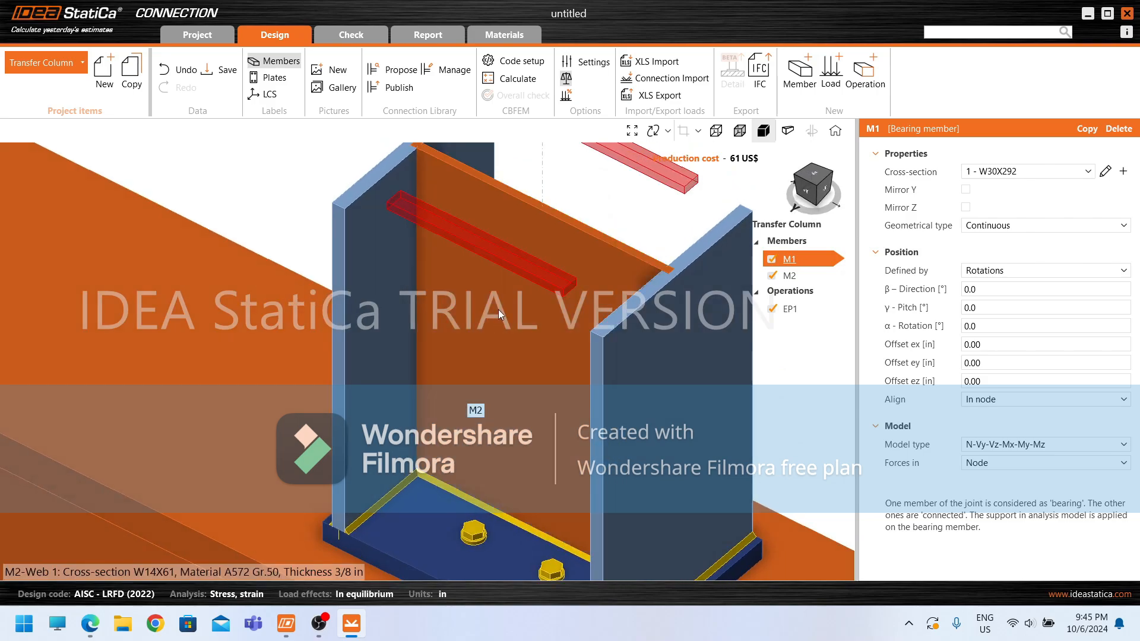
scroll(527, 284, "down", 4)
scroll(529, 286, "down", 5)
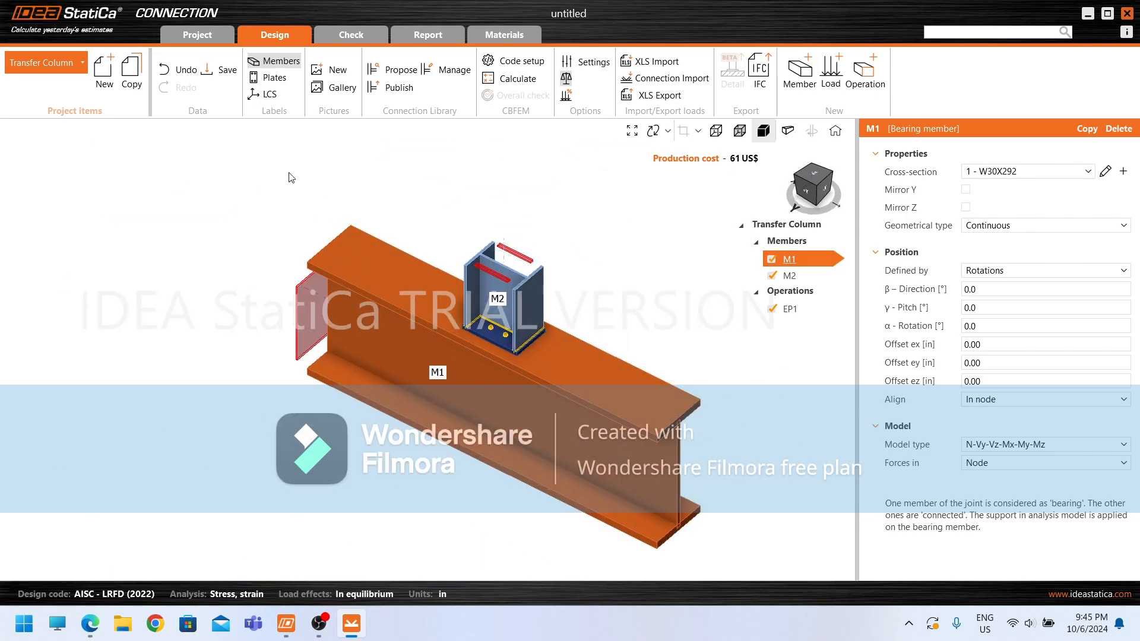
left_click(632, 130)
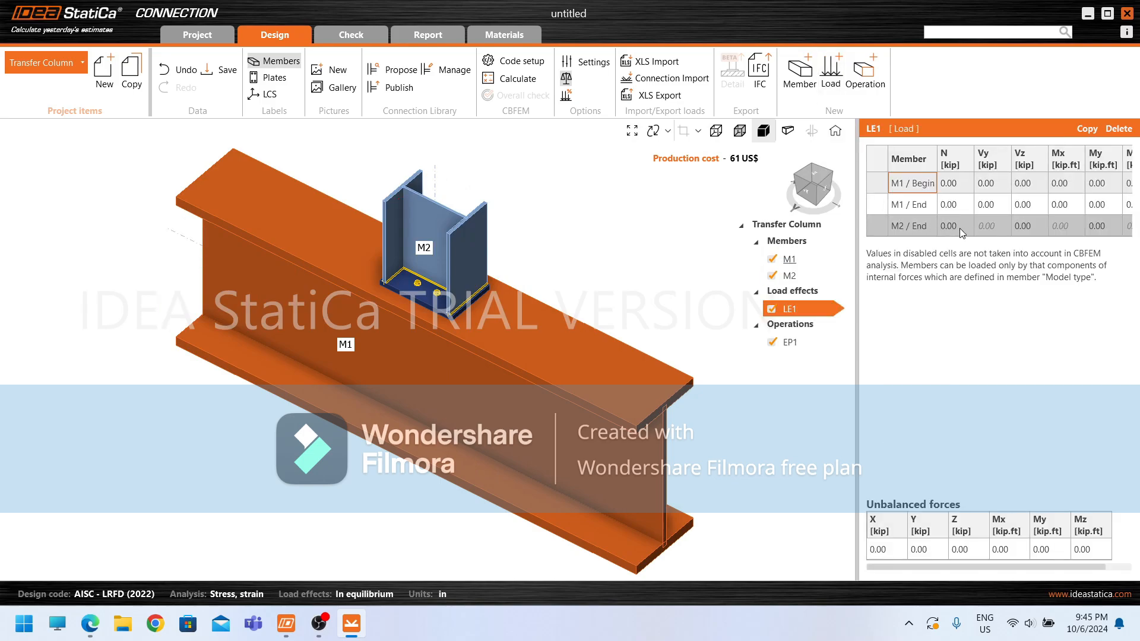
left_click(957, 229)
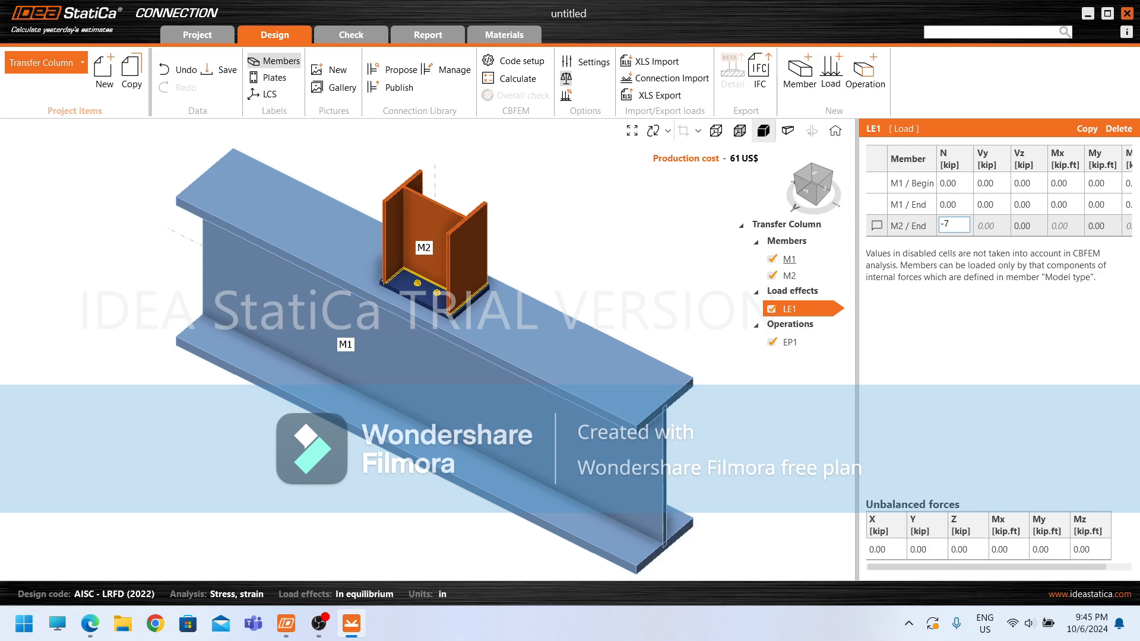
type("50")
key("Tab")
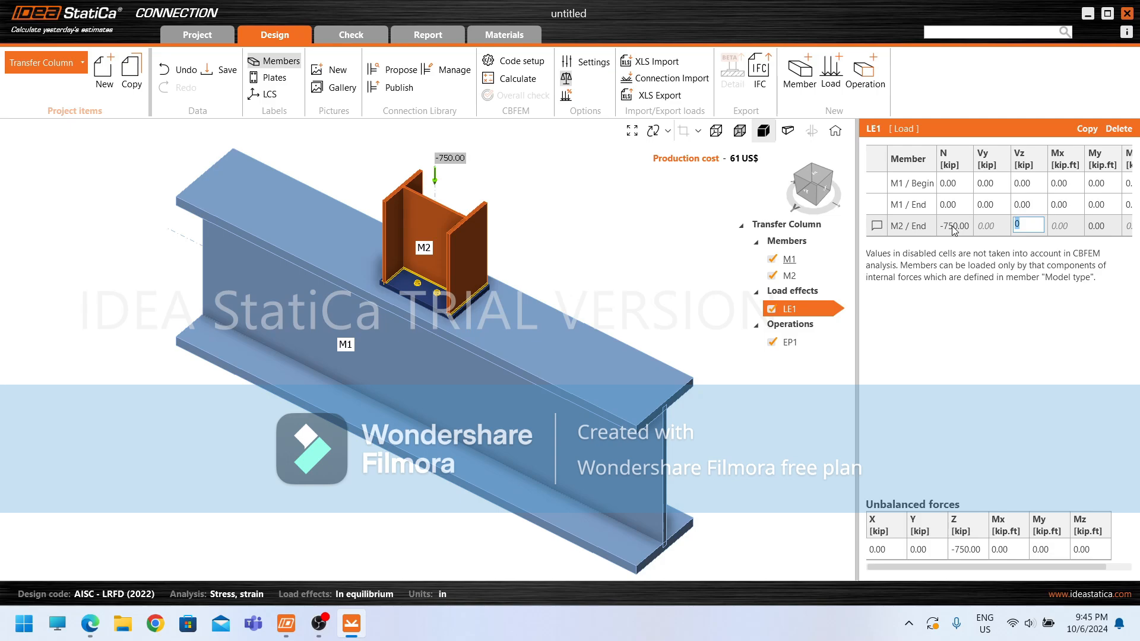
key("Tab")
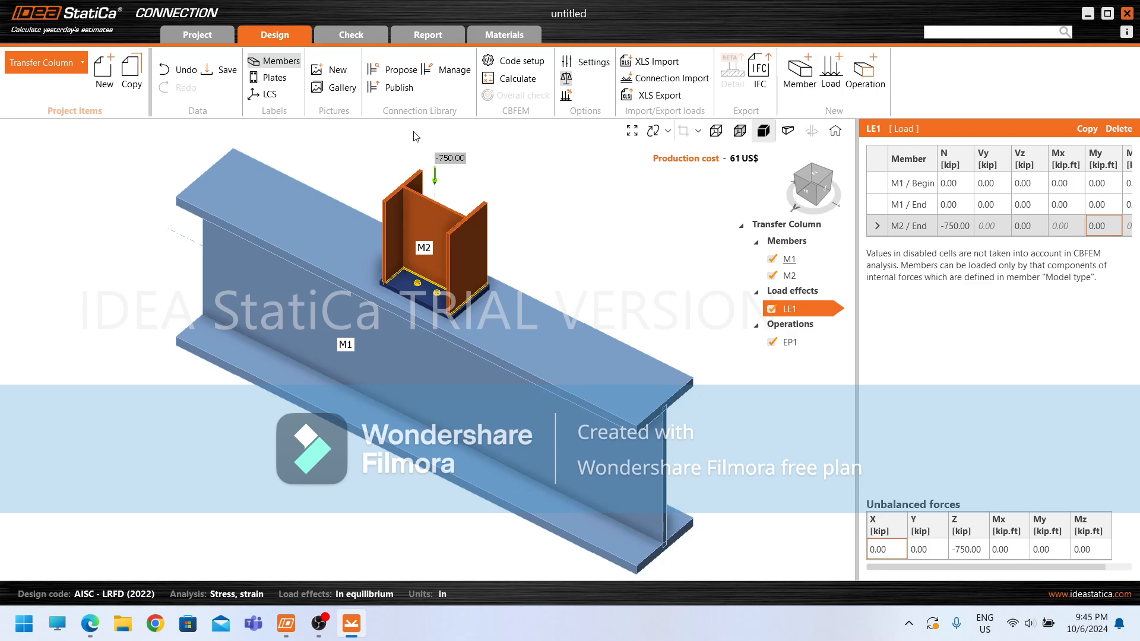
left_click(500, 79)
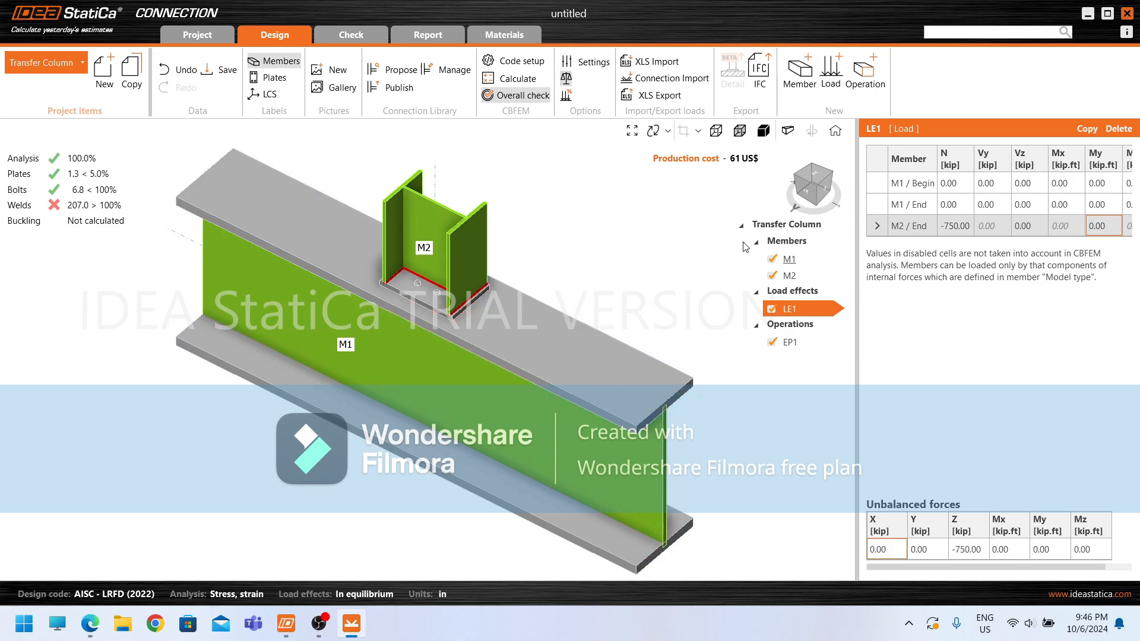
Step: Set end plate EP1's flange and web welds to 5/16 in and recalculate the connection
left_click(804, 349)
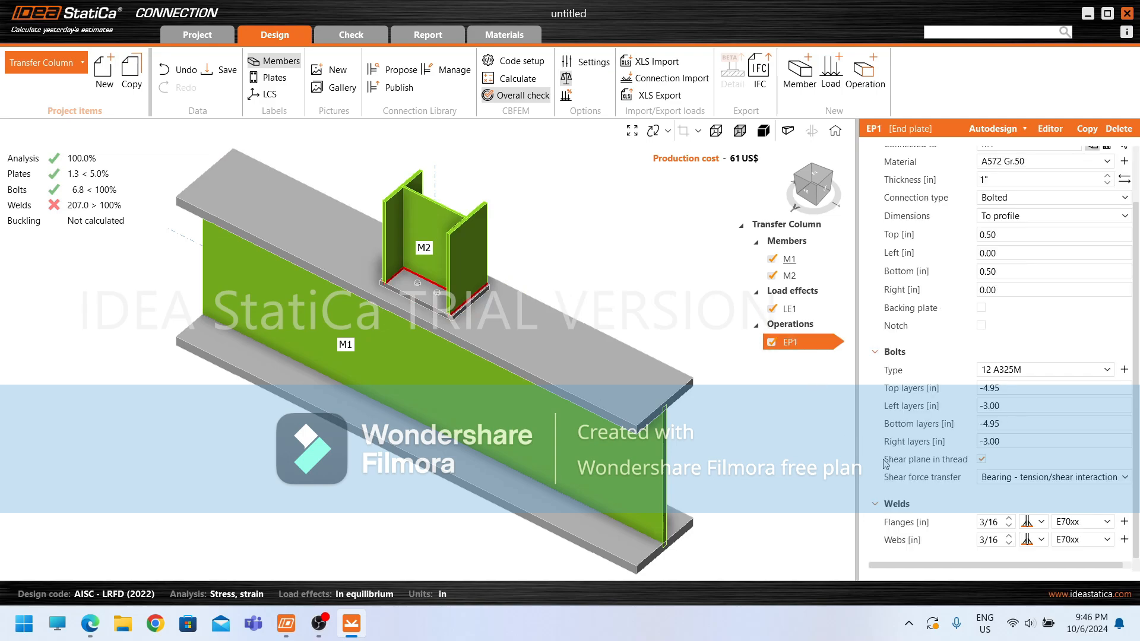
left_click(1011, 519)
left_click(1011, 520)
left_click(1009, 519)
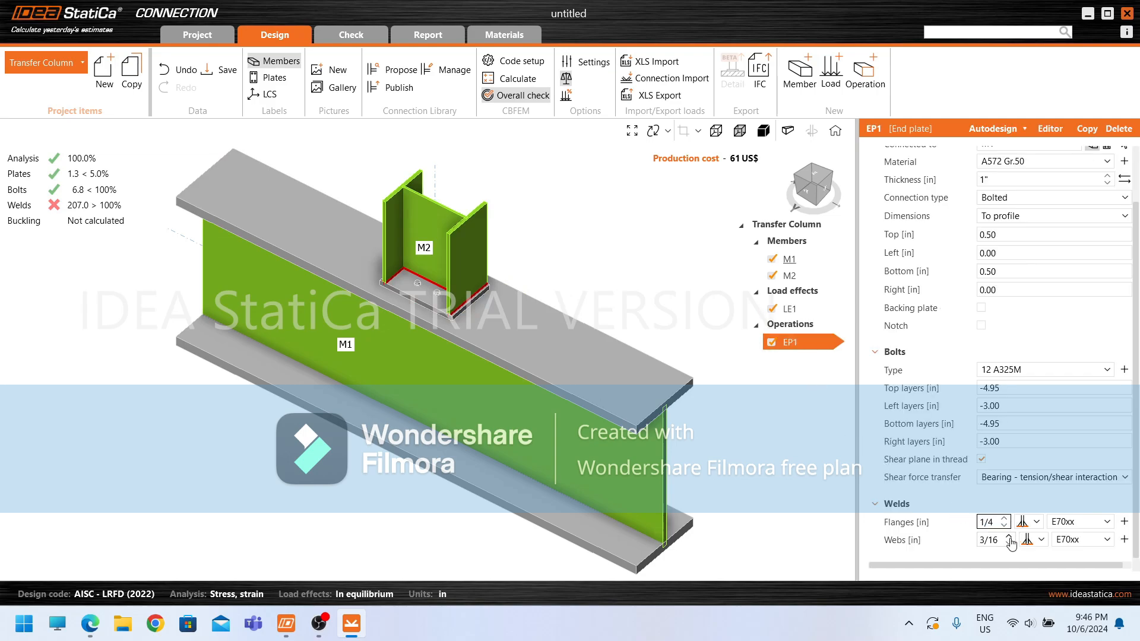
left_click(1011, 541)
left_click(1009, 537)
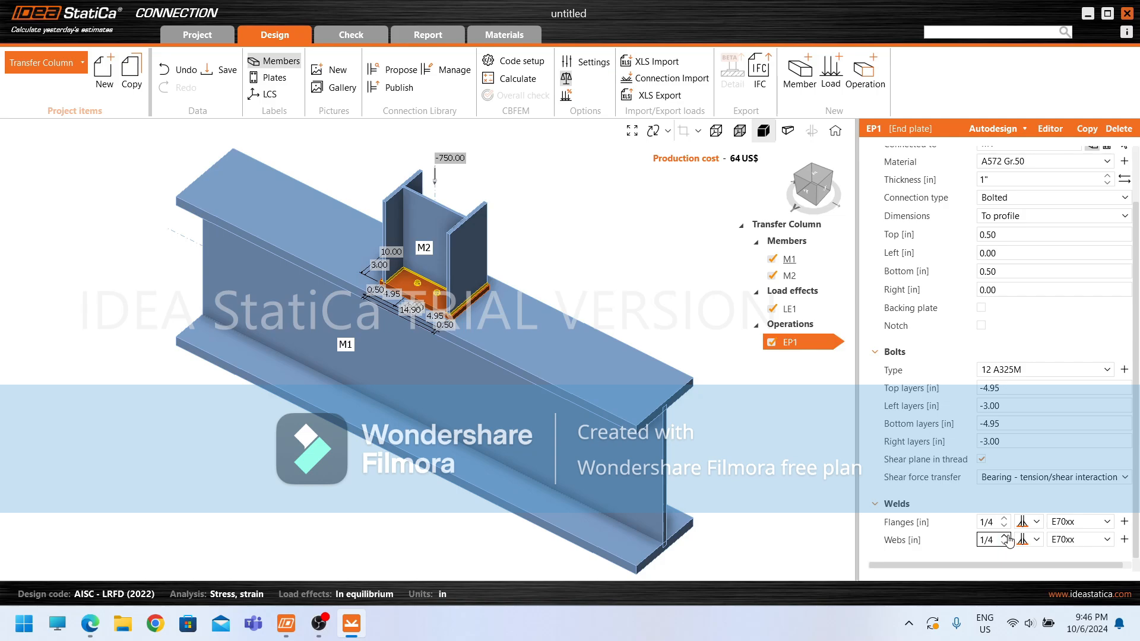
left_click(1009, 537)
left_click(1008, 519)
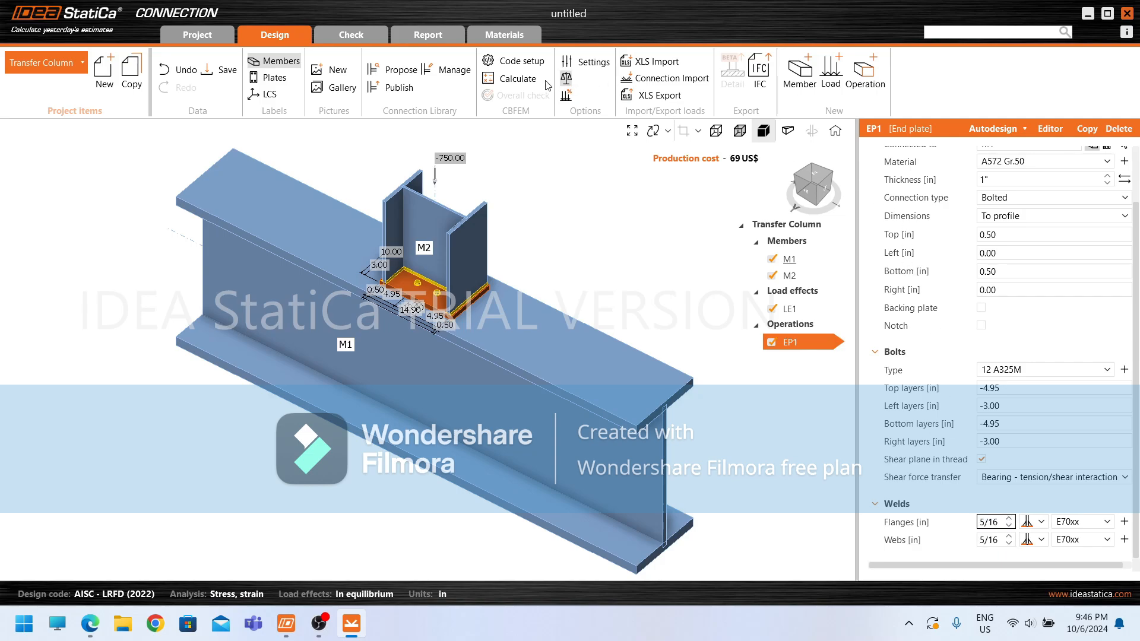
left_click(512, 78)
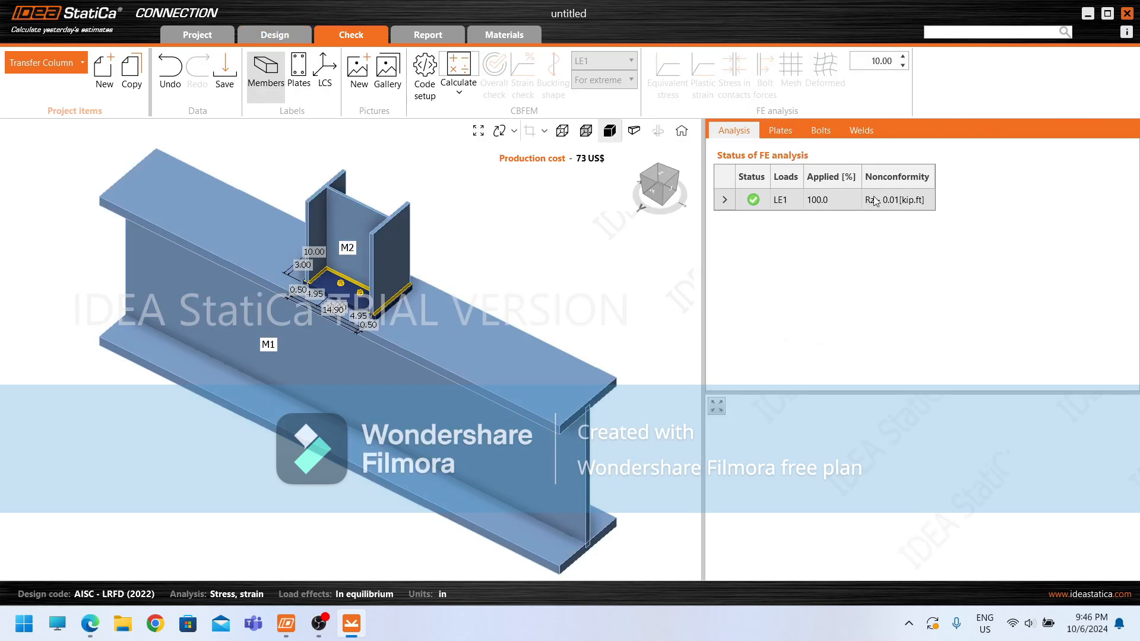
Step: Look through the weld, analysis, plate and bolt check results for the connection
left_click(873, 130)
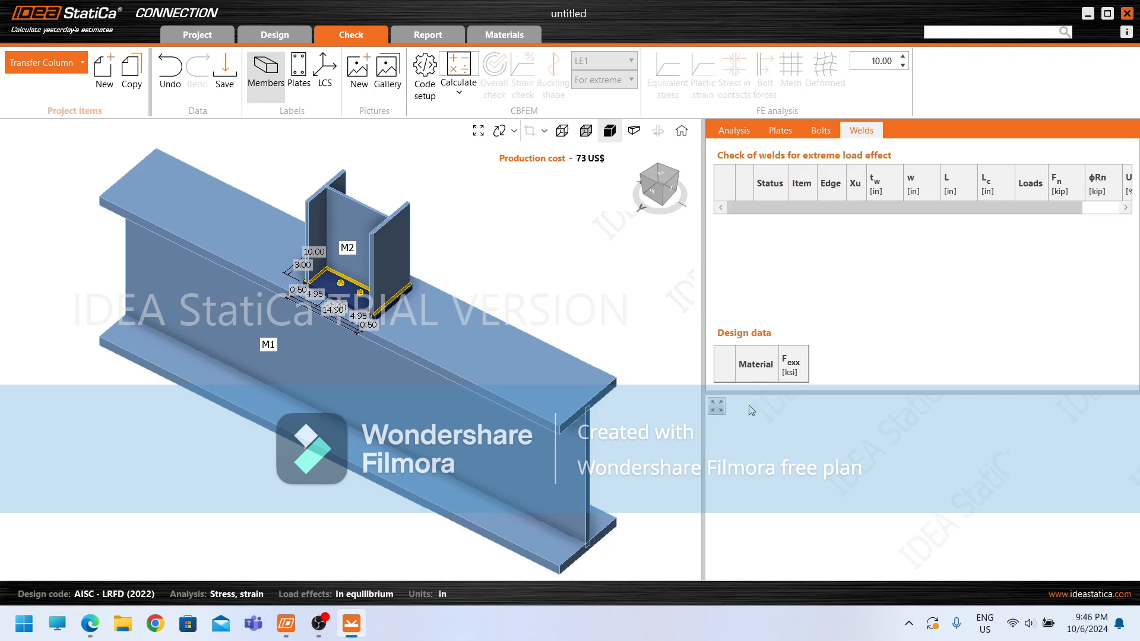
left_click(734, 131)
left_click(783, 131)
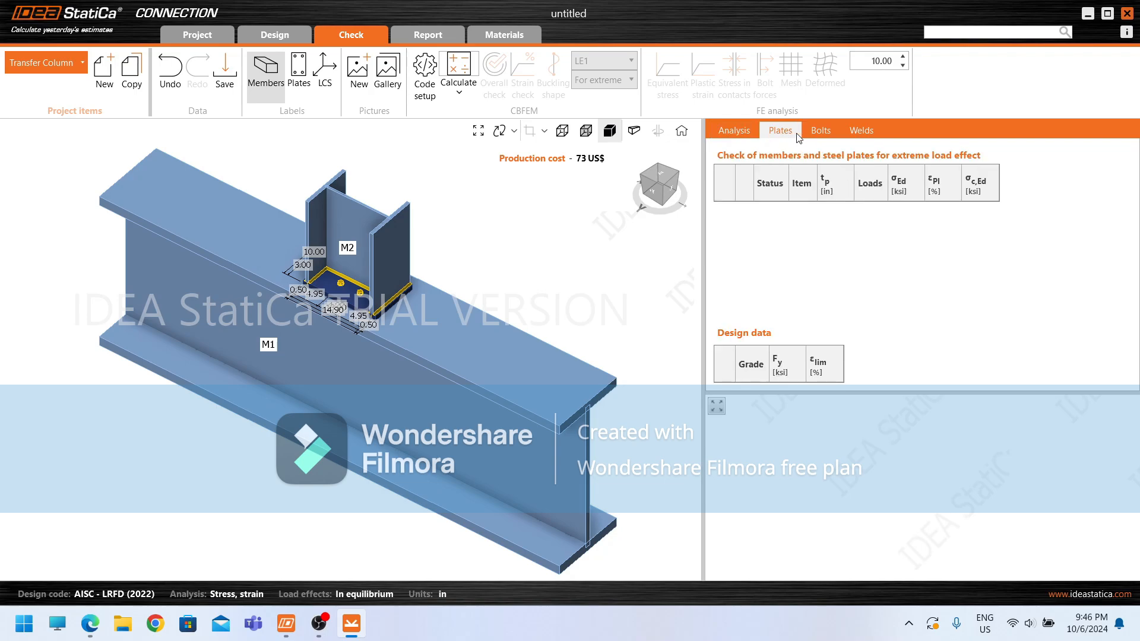
left_click(821, 131)
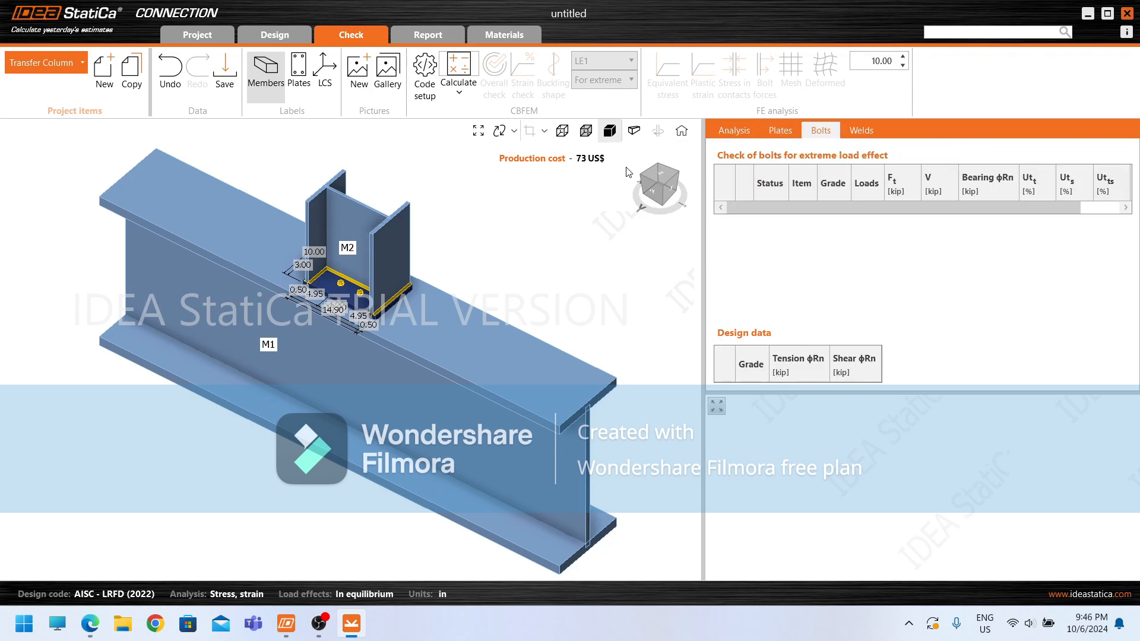
Step: Generate the detailed report for the 5/16 in welds and examine its plate, bolt and weld checks
left_click(282, 37)
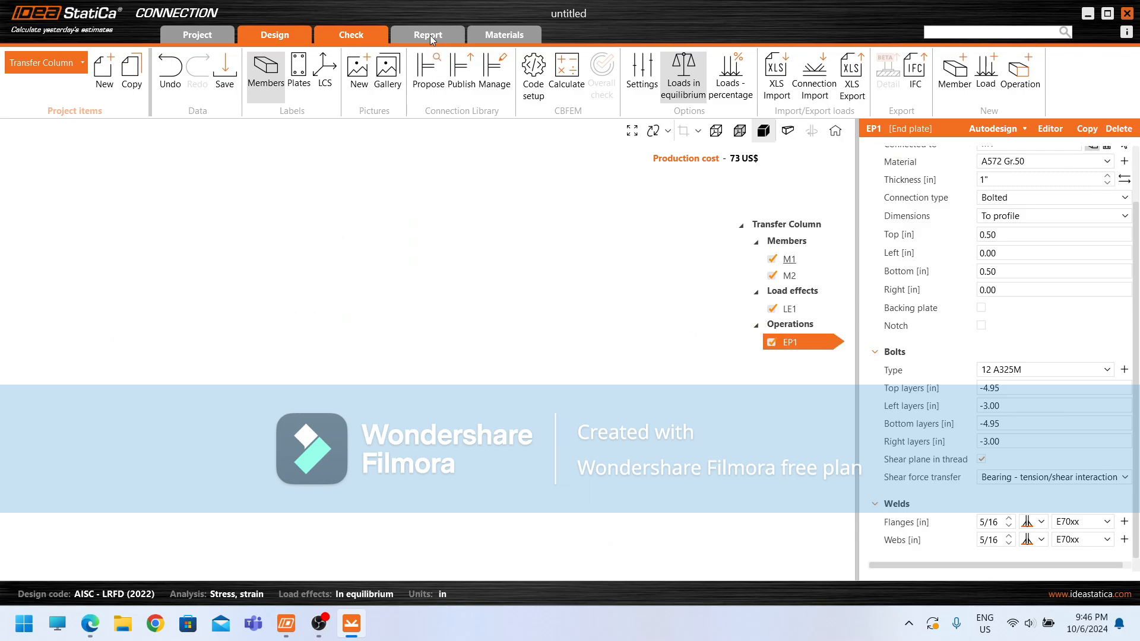
left_click(433, 38)
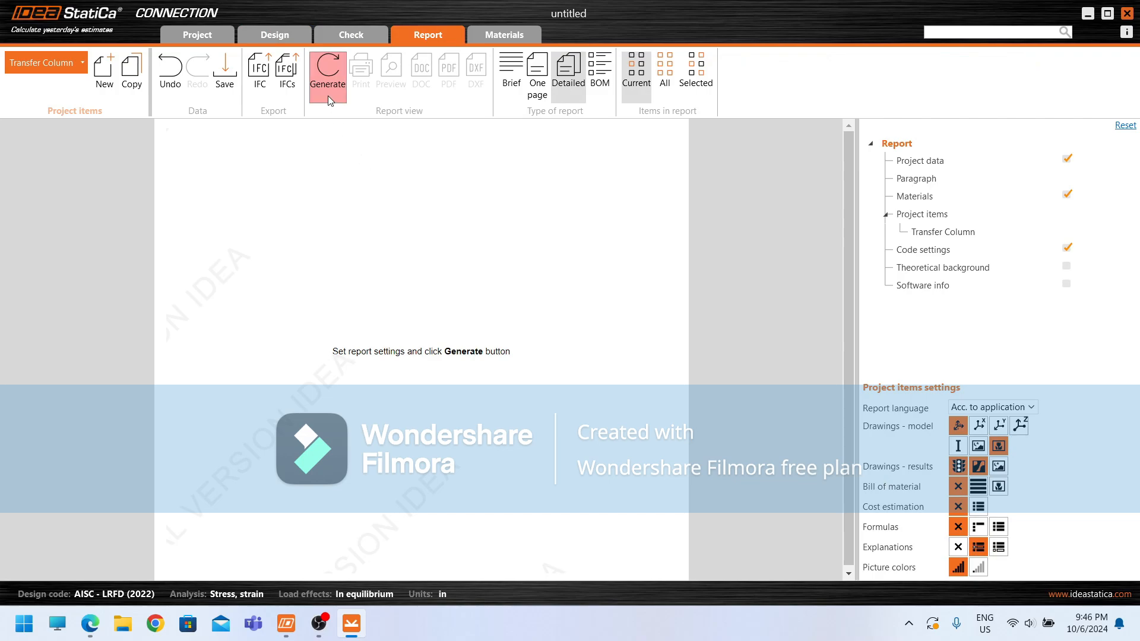
left_click(328, 93)
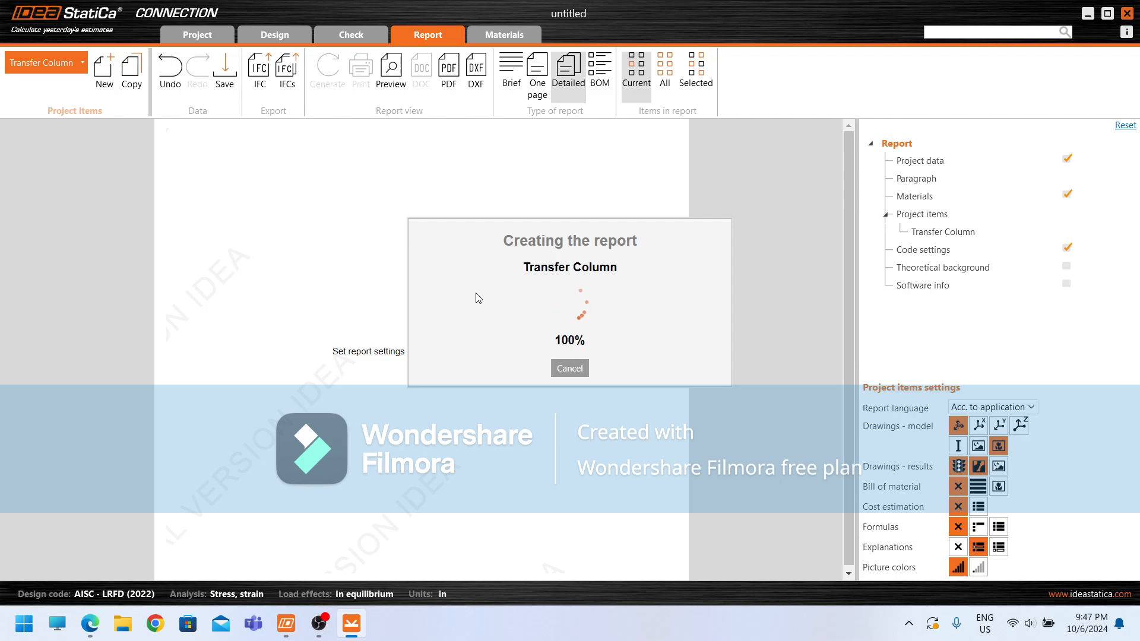
scroll(479, 298, "down", 15)
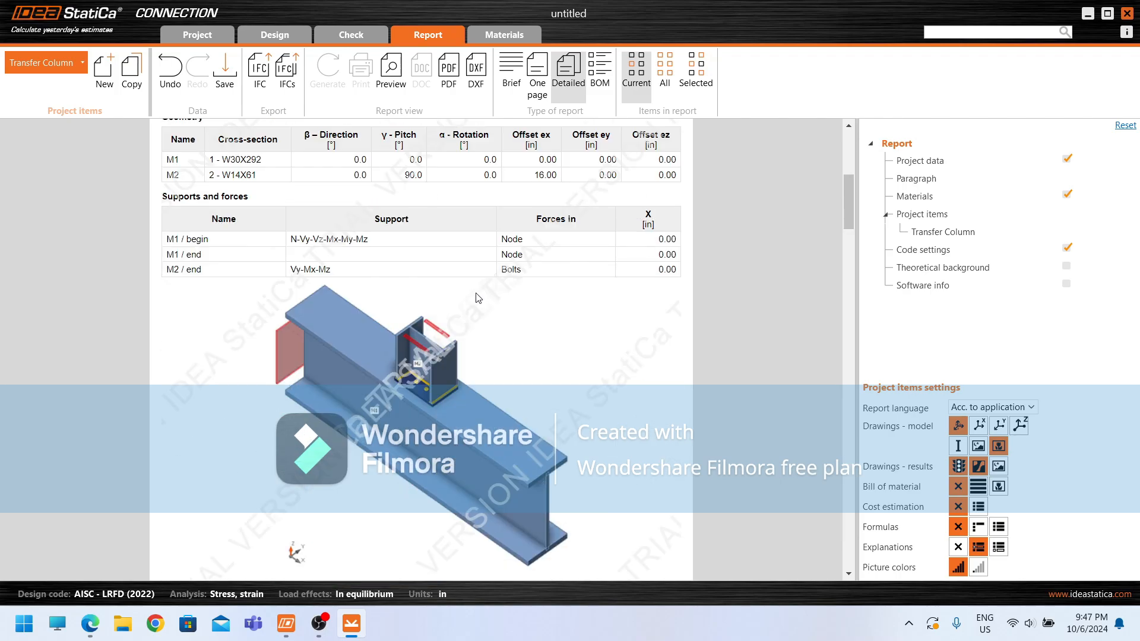
scroll(477, 298, "down", 5)
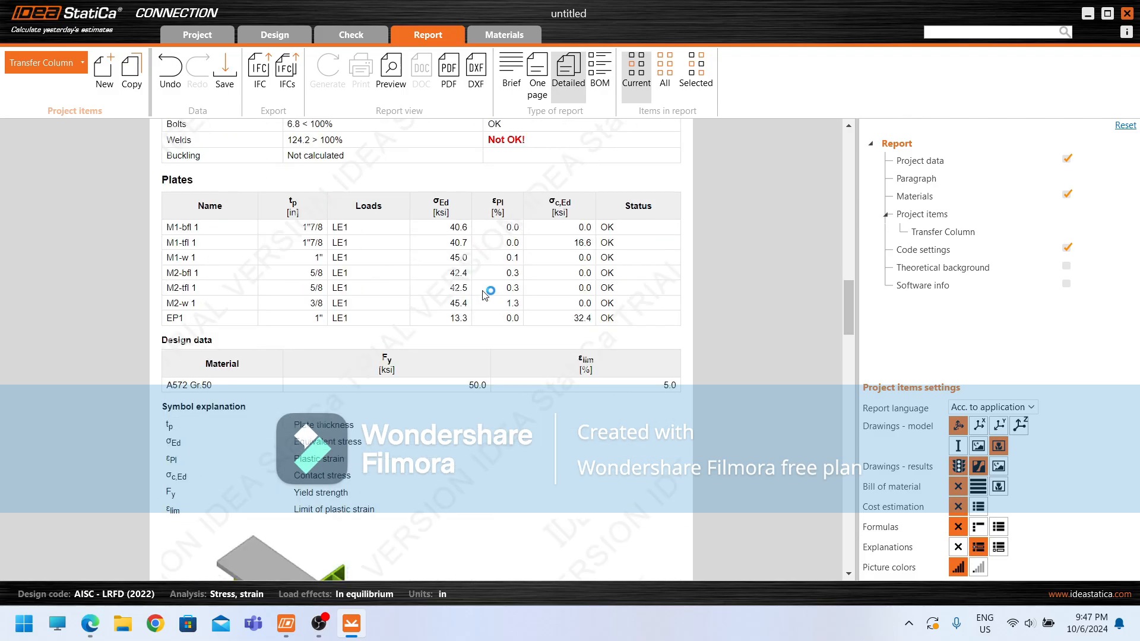
scroll(486, 295, "down", 6)
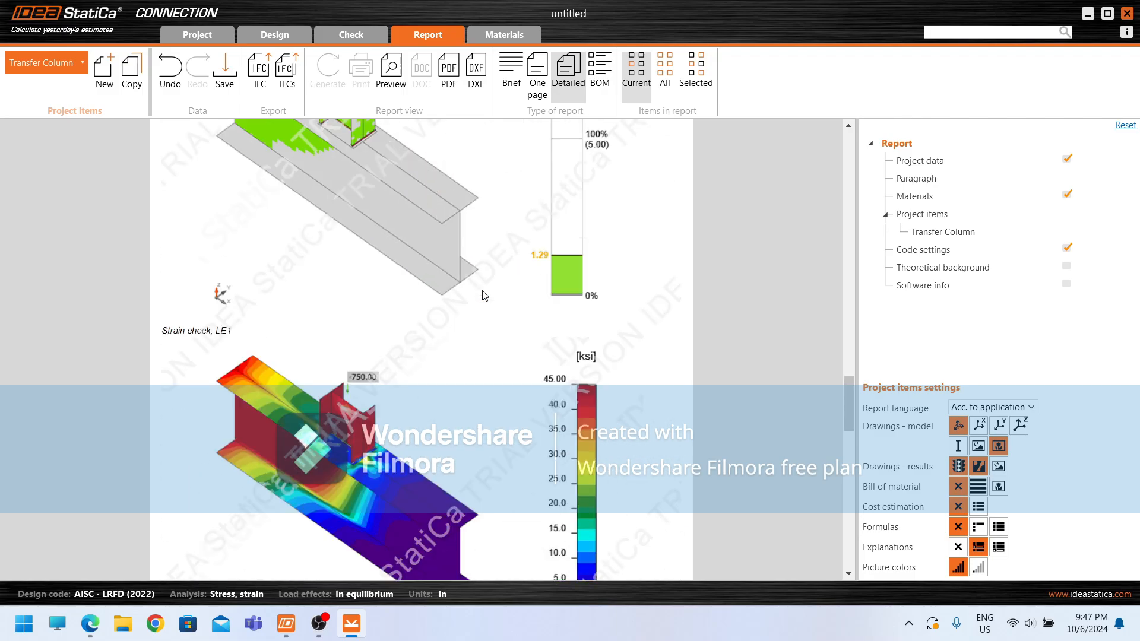
scroll(486, 295, "down", 5)
scroll(485, 295, "down", 4)
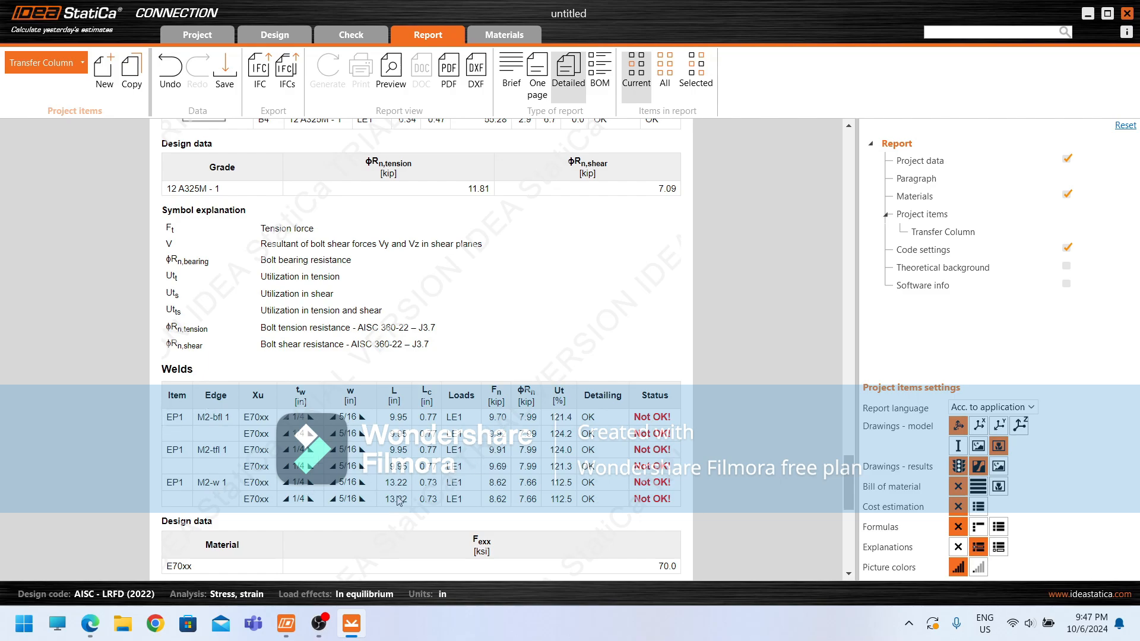
scroll(230, 487, "down", 1)
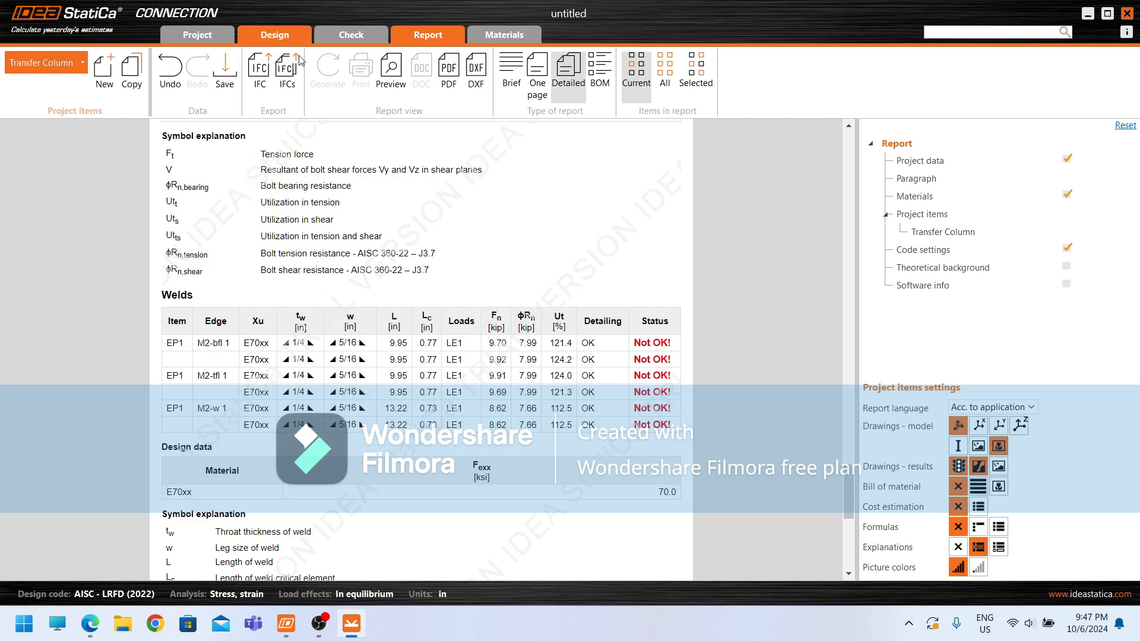
Step: Set end plate EP1's flange and web welds to 1/2 in and recalculate the connection
left_click(274, 34)
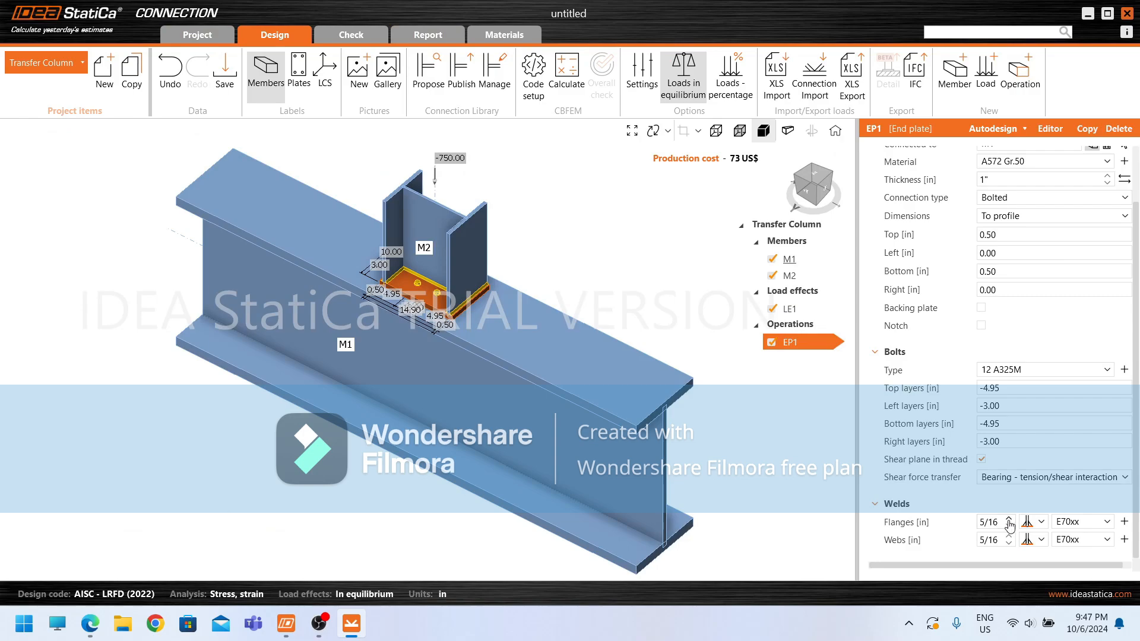
left_click(1011, 522)
left_click(1010, 518)
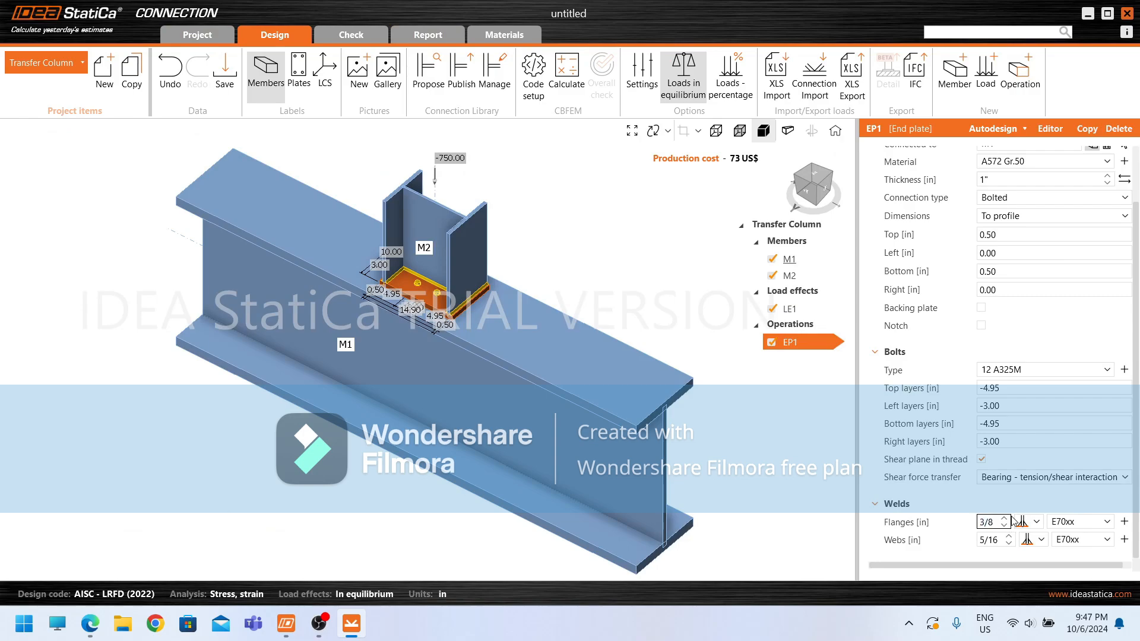
left_click(1009, 518)
left_click(1009, 518)
left_click(1009, 536)
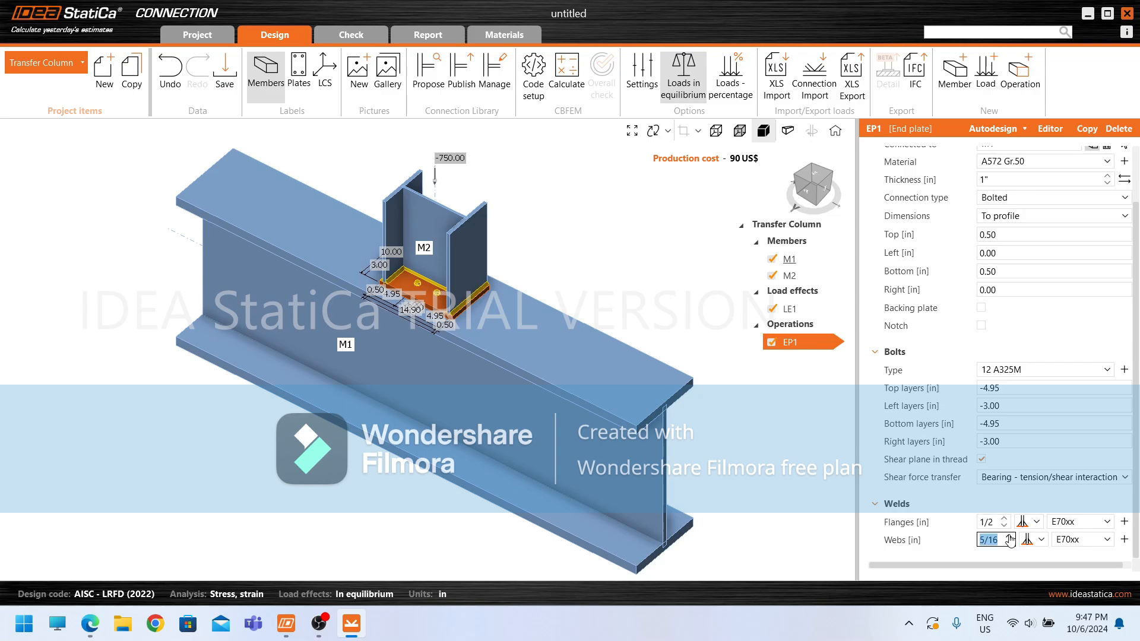
left_click(1009, 536)
left_click(1008, 537)
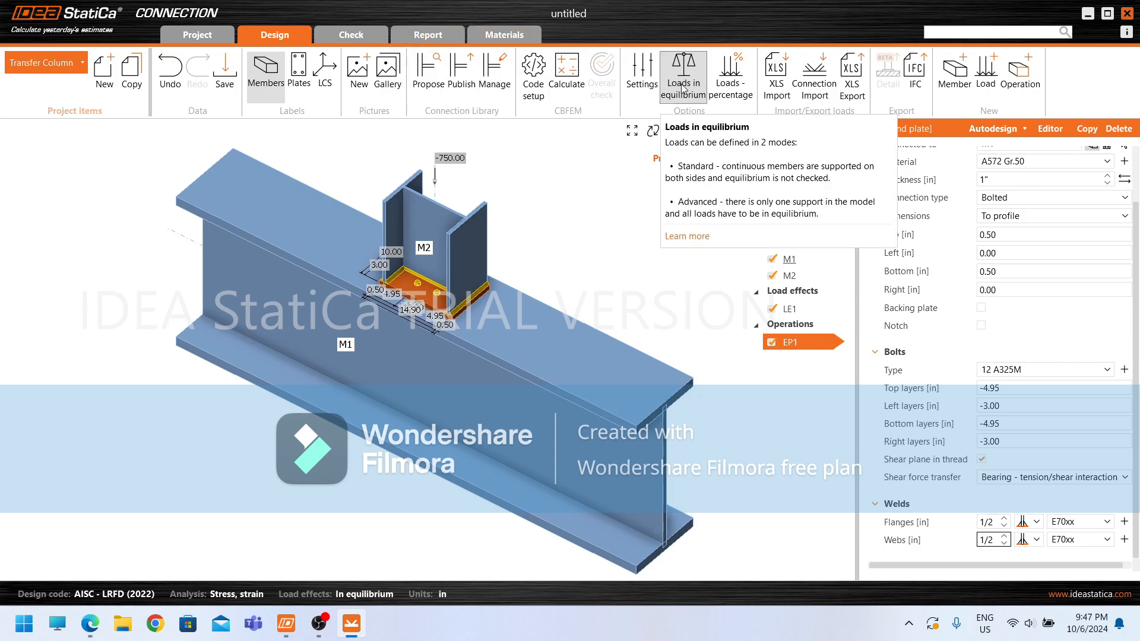
left_click(569, 74)
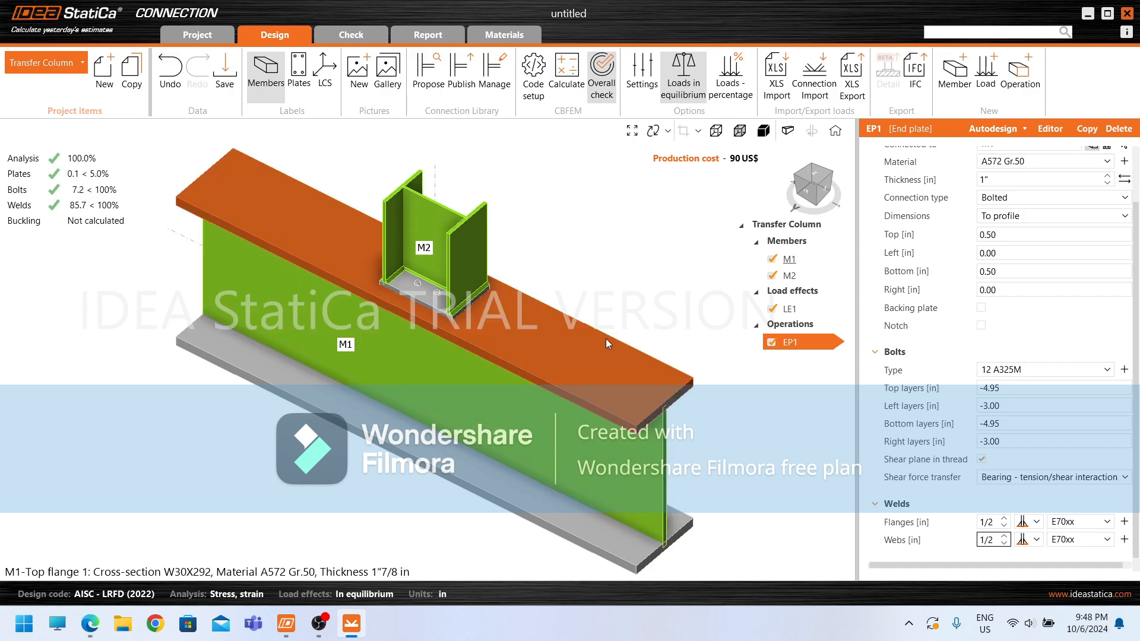
Step: Generate the detailed report for the connection with 1/2 in end plate welds
left_click(97, 203)
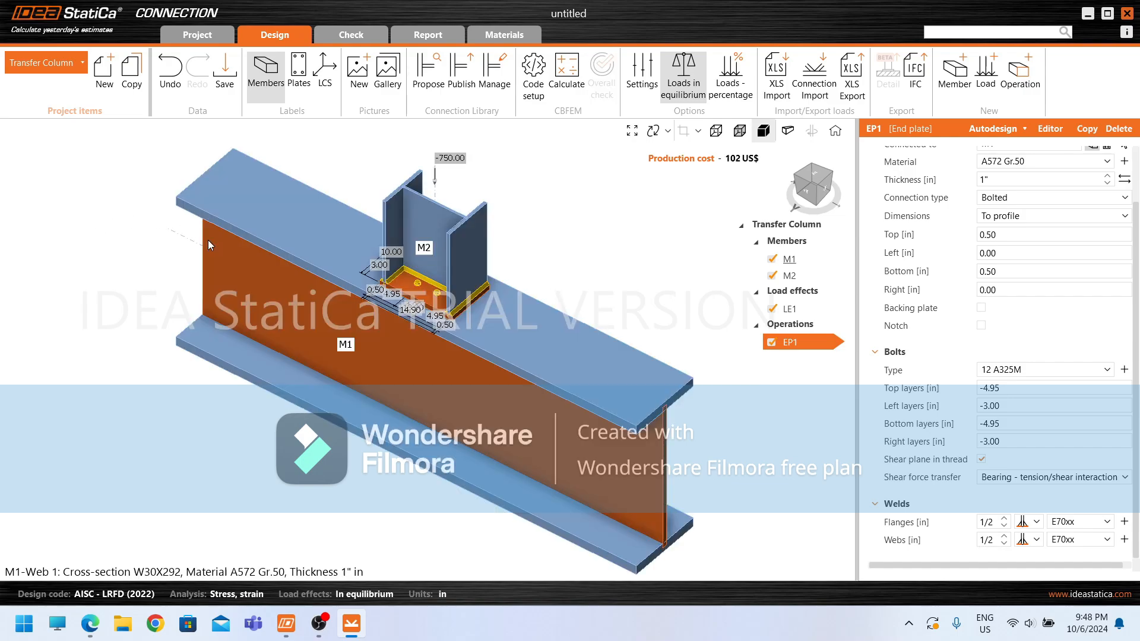
scroll(604, 393, "down", 2)
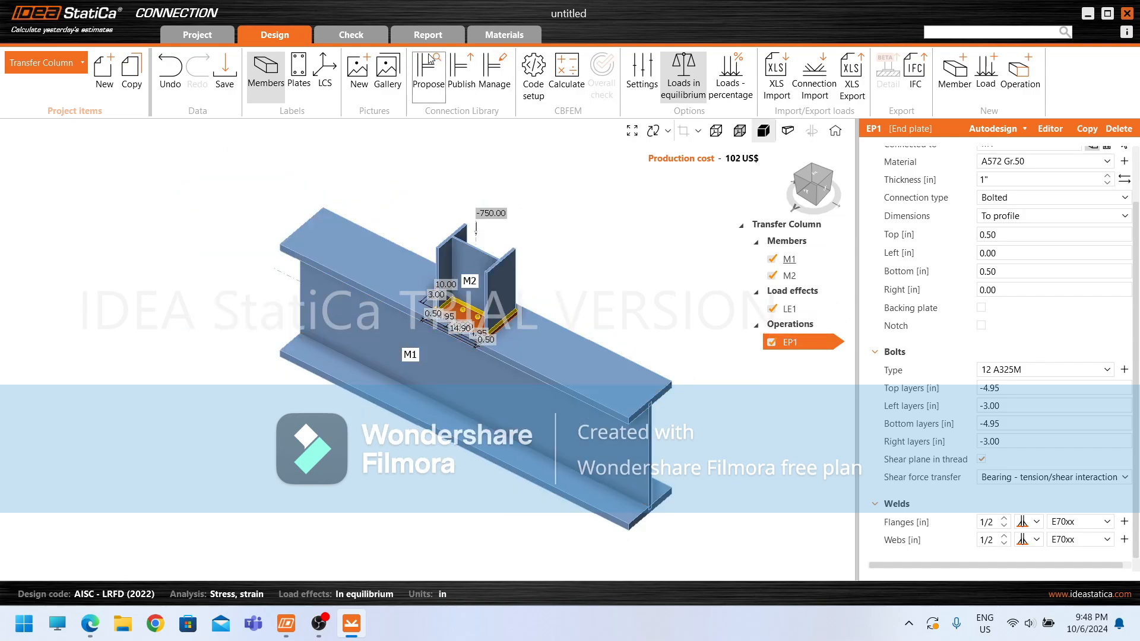
left_click(427, 35)
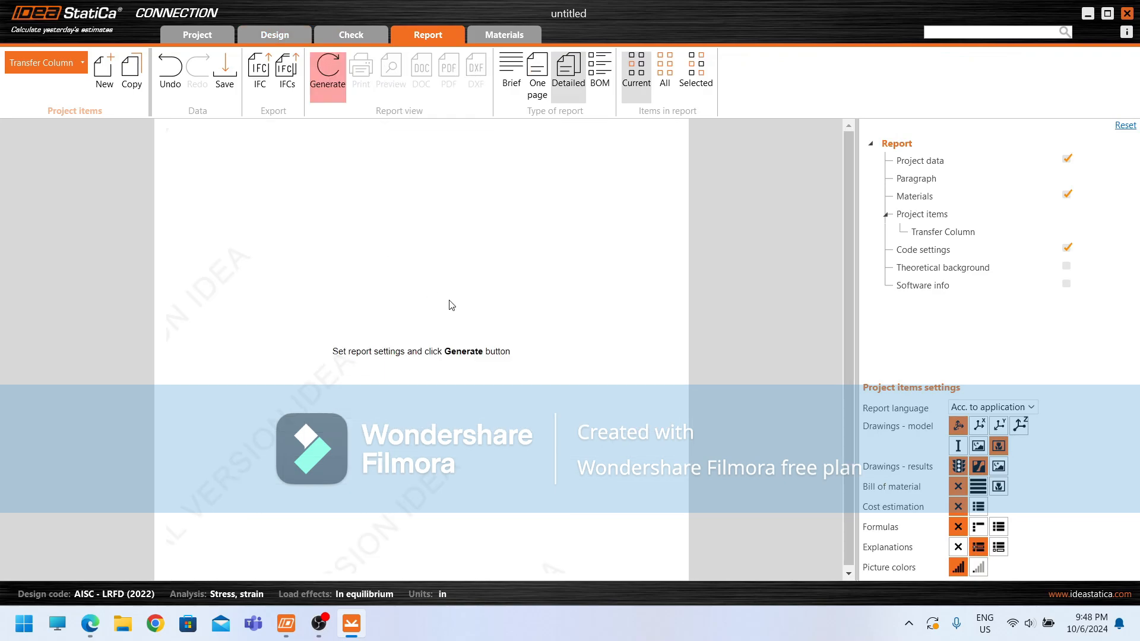
left_click(328, 77)
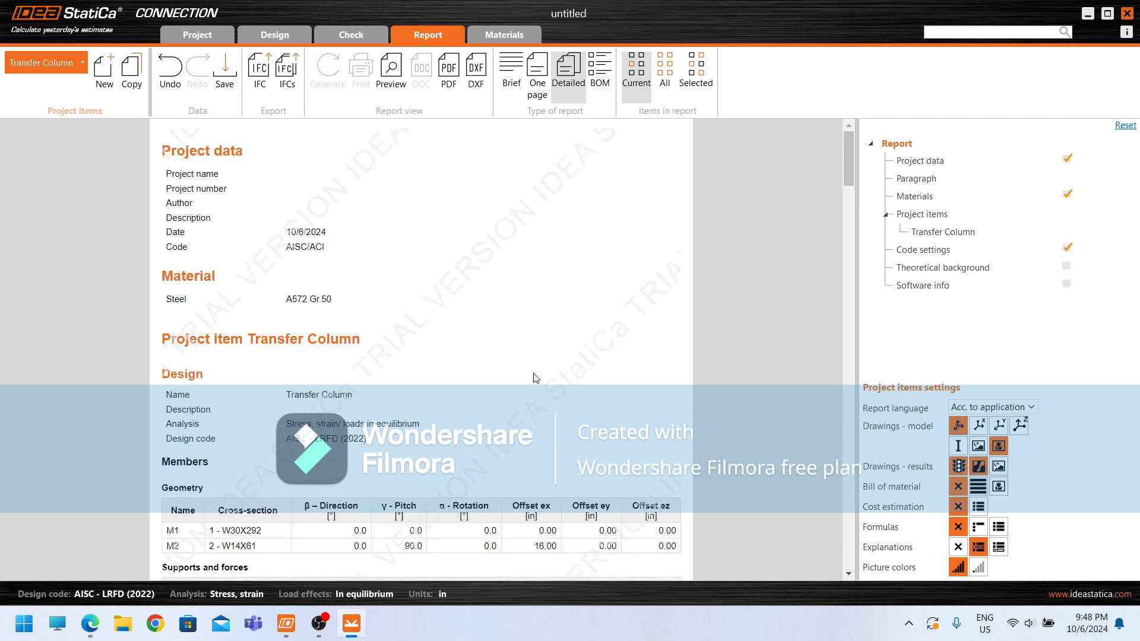
Step: Examine the report's load effects, strain and stress plots, bolt and weld checks, and code settings
scroll(528, 374, "down", 6)
scroll(530, 361, "down", 10)
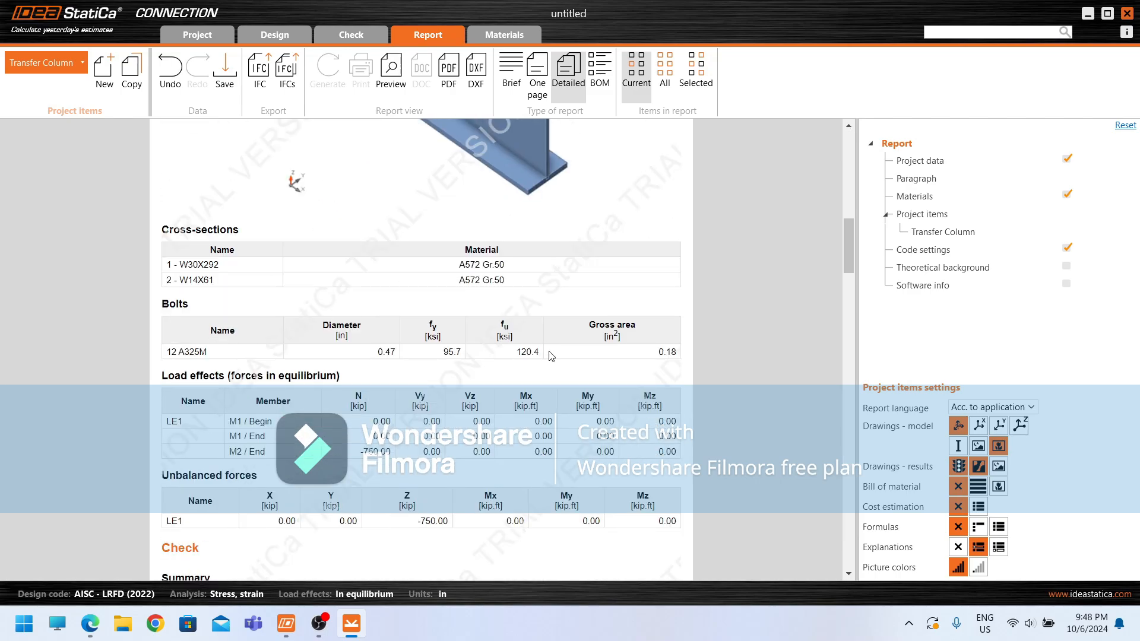
scroll(539, 359, "down", 5)
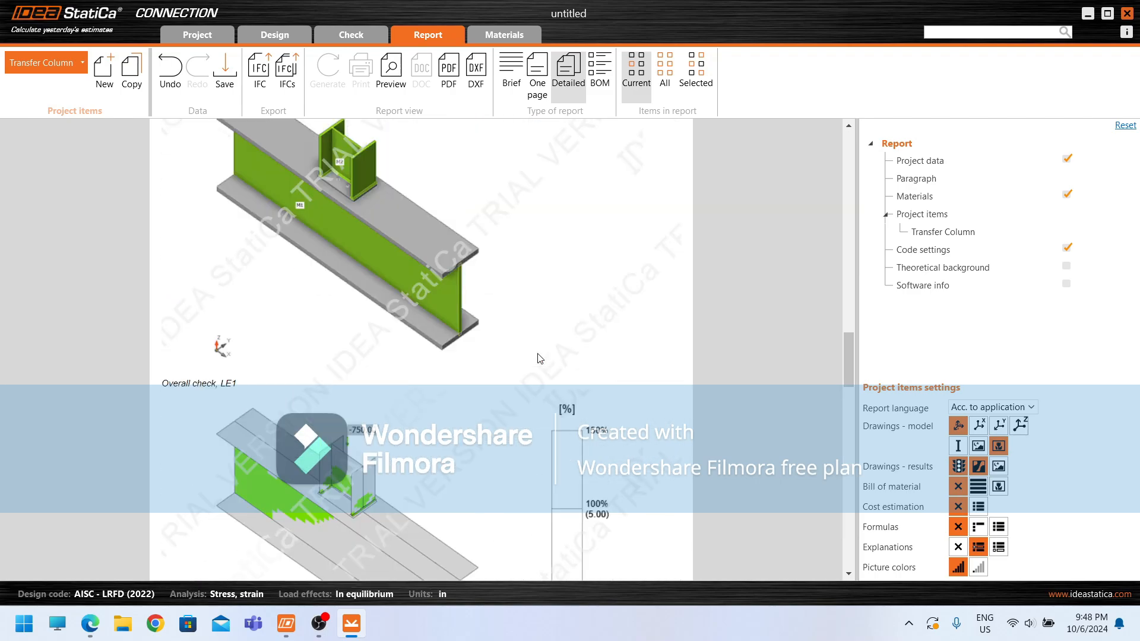
scroll(540, 359, "down", 3)
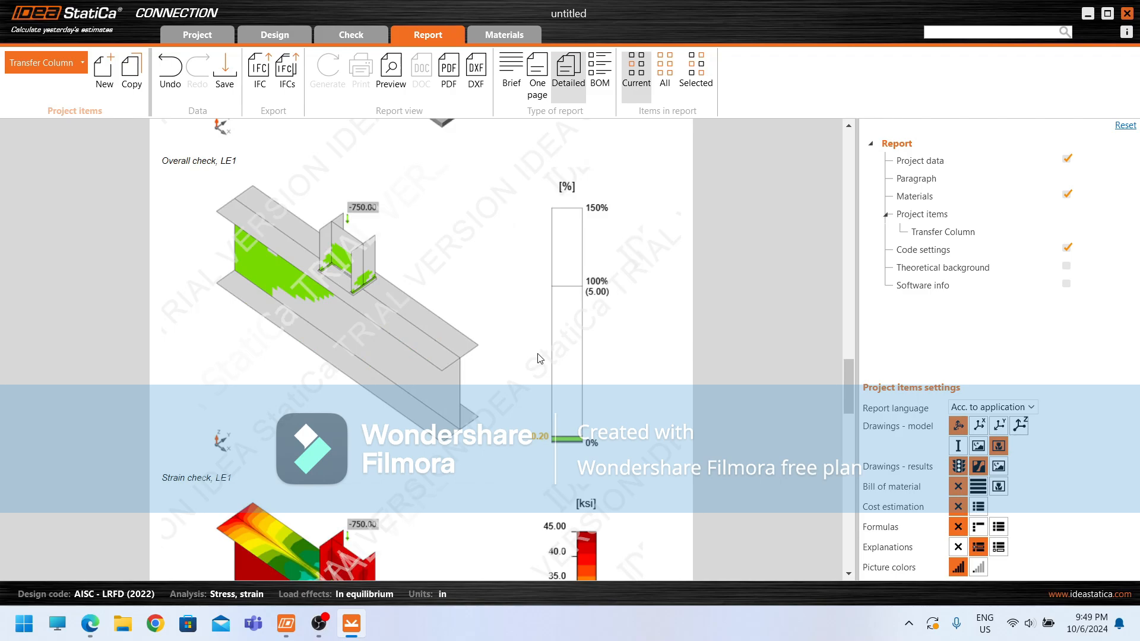
scroll(539, 358, "down", 3)
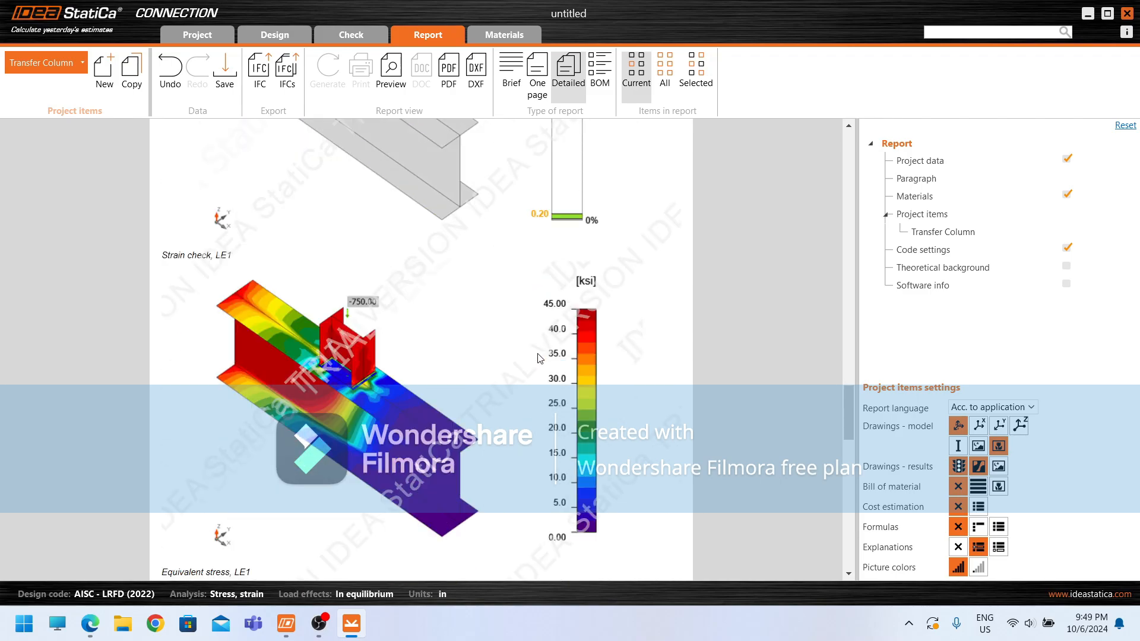
scroll(540, 359, "down", 3)
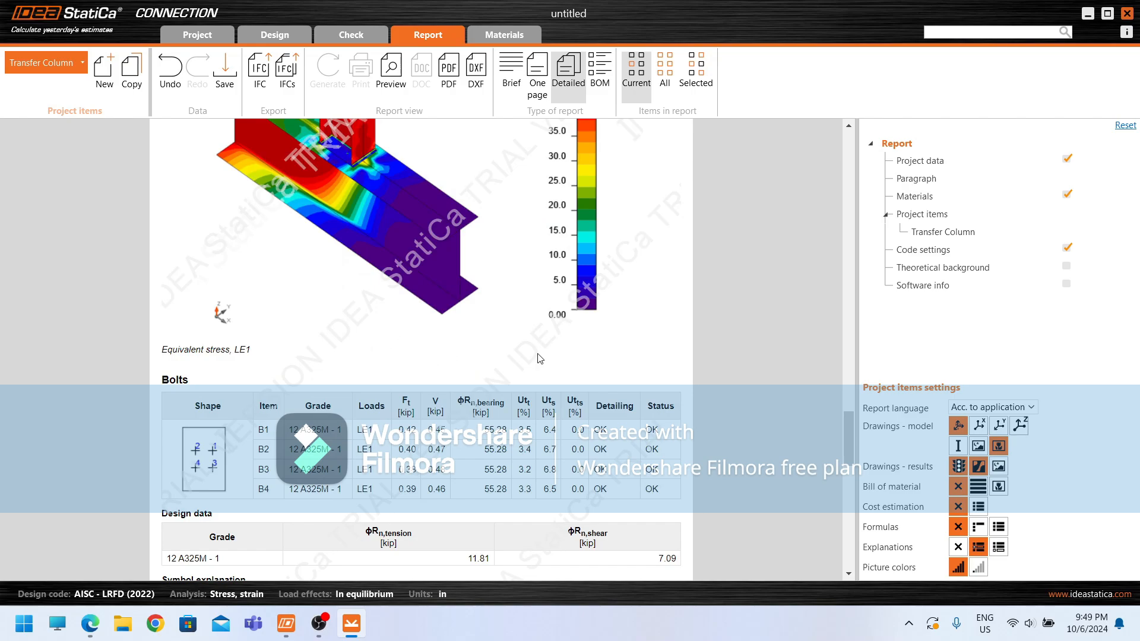
scroll(540, 359, "down", 2)
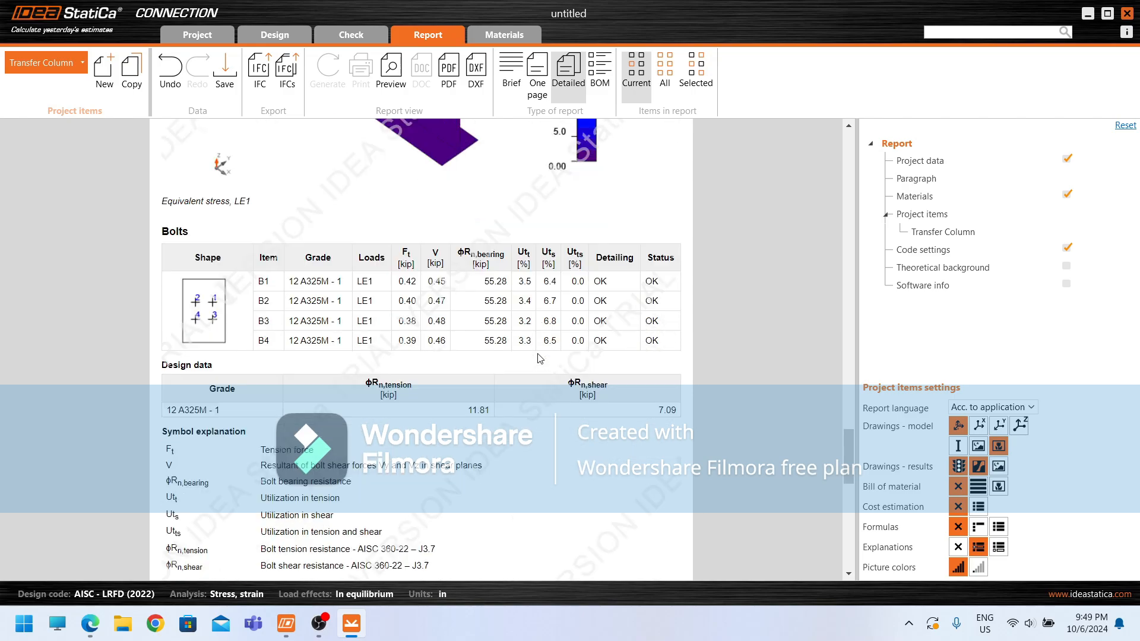
scroll(539, 359, "down", 1)
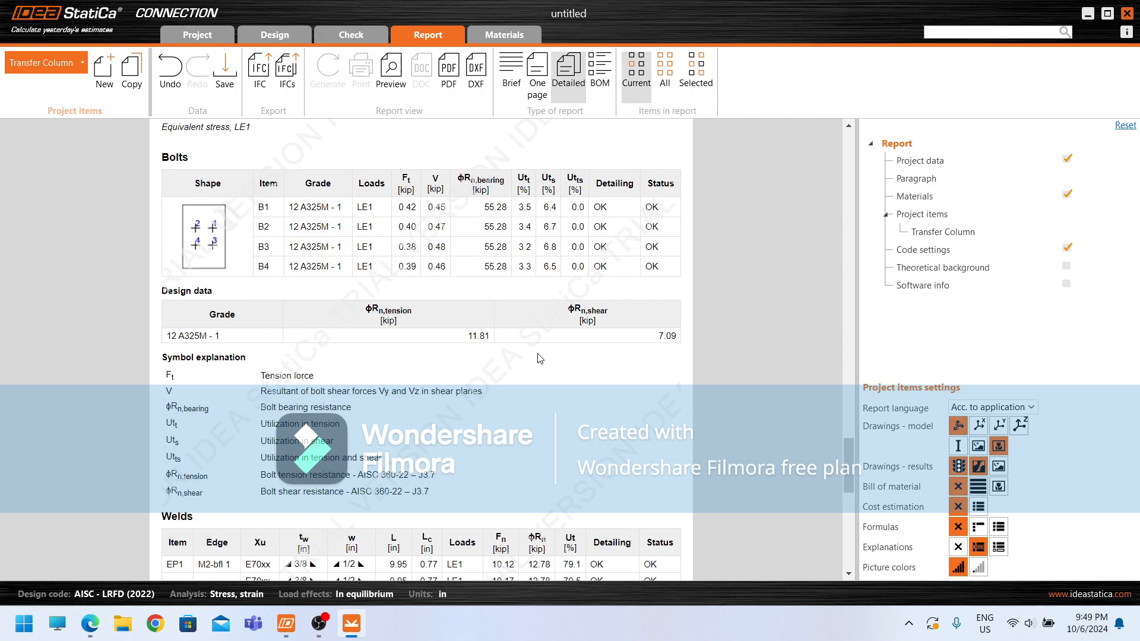
scroll(540, 359, "down", 2)
scroll(540, 358, "down", 3)
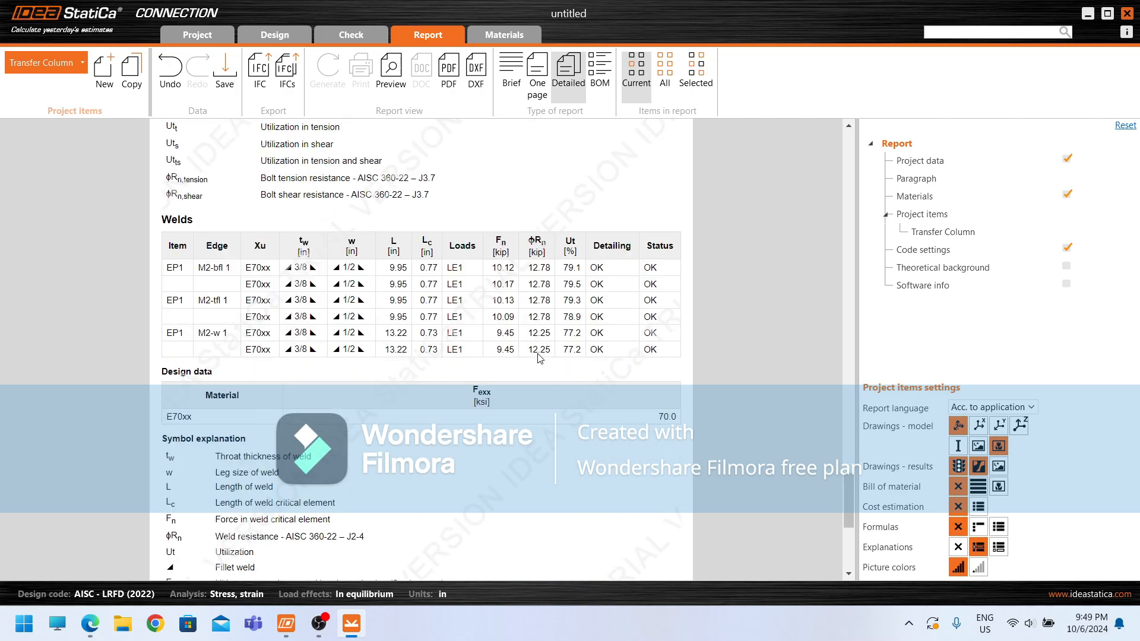
scroll(540, 359, "down", 4)
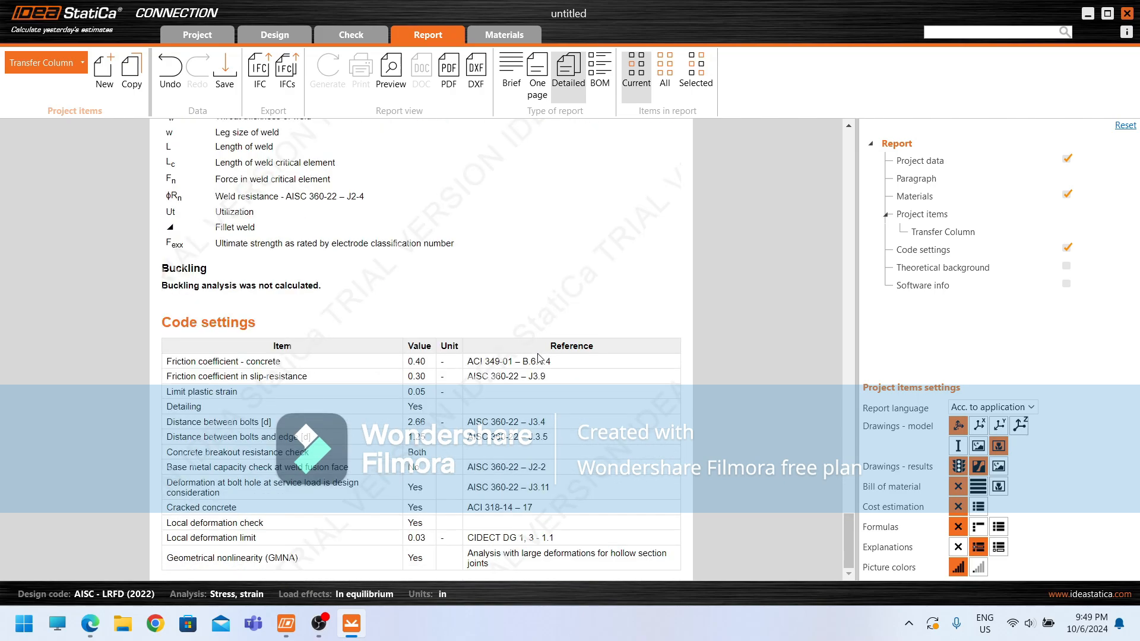
Step: Add stiffeners to beam M1 related to column M2 and set their thickness to 1/2 in
left_click(275, 35)
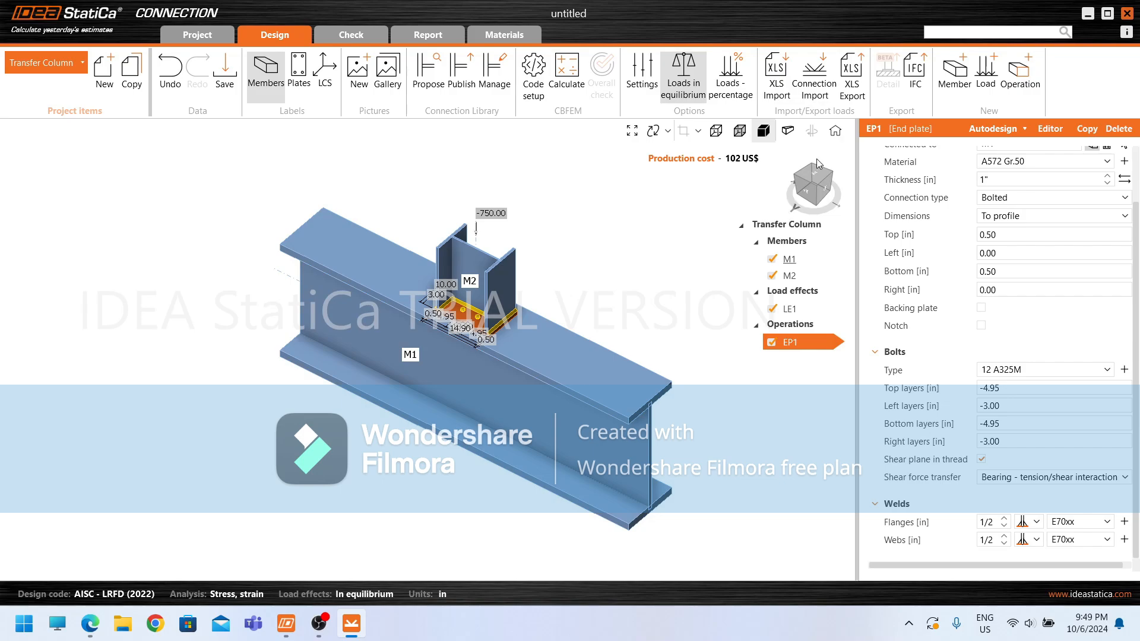
left_click(1024, 76)
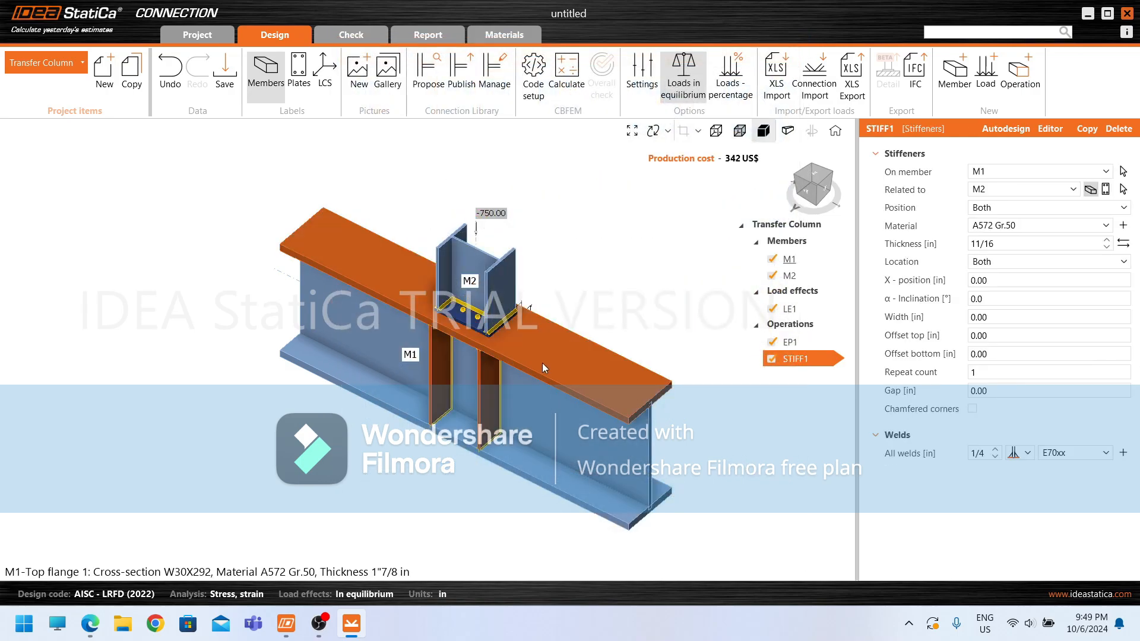
left_click(1108, 249)
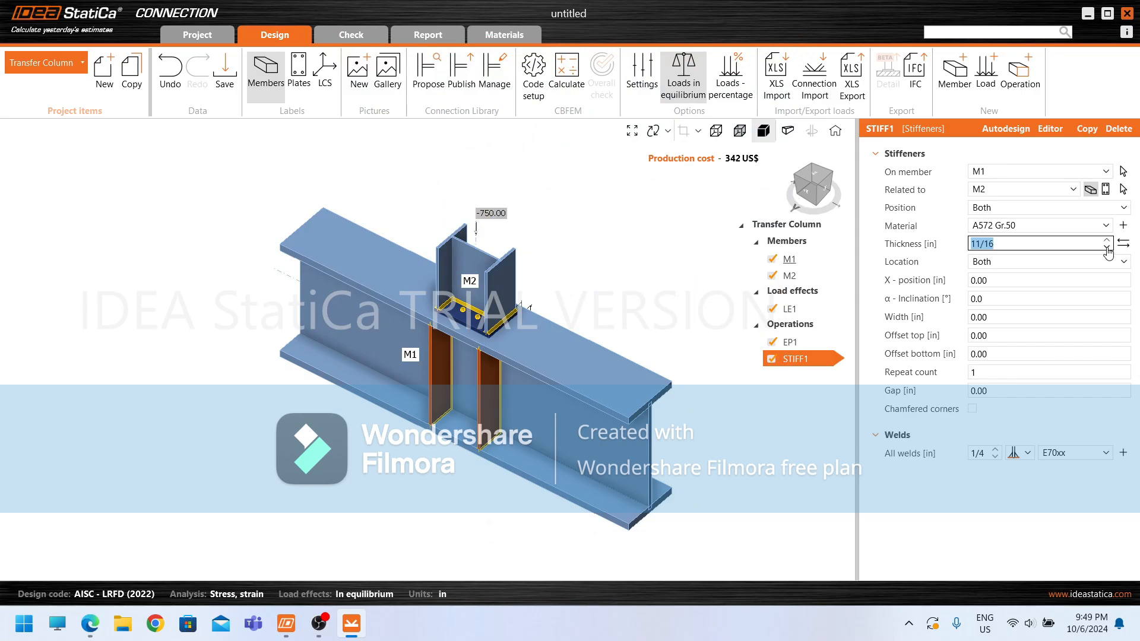
left_click(1107, 250)
left_click(1107, 250)
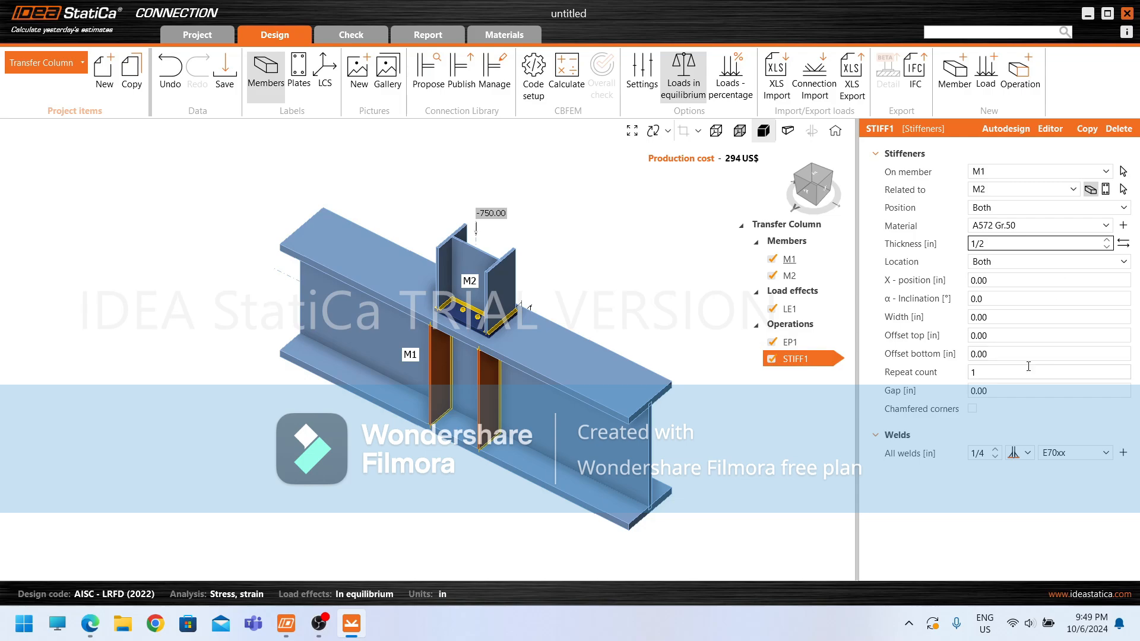
Step: Set all stiffener welds to 3/8 in and recalculate the connection
left_click(998, 455)
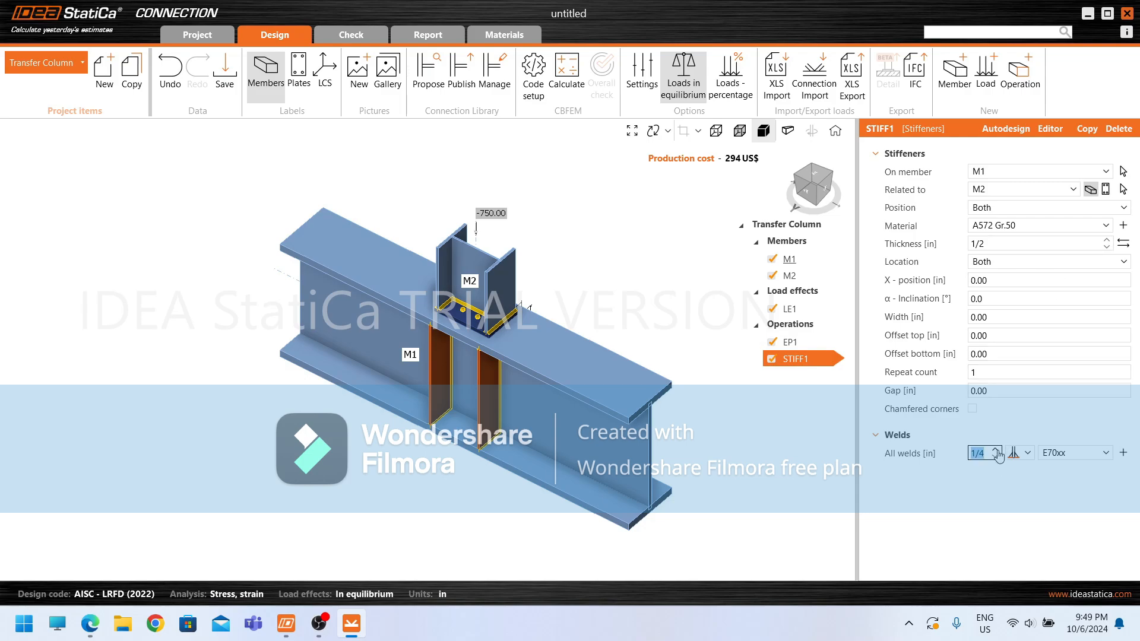
left_click(998, 450)
left_click(999, 451)
left_click(584, 83)
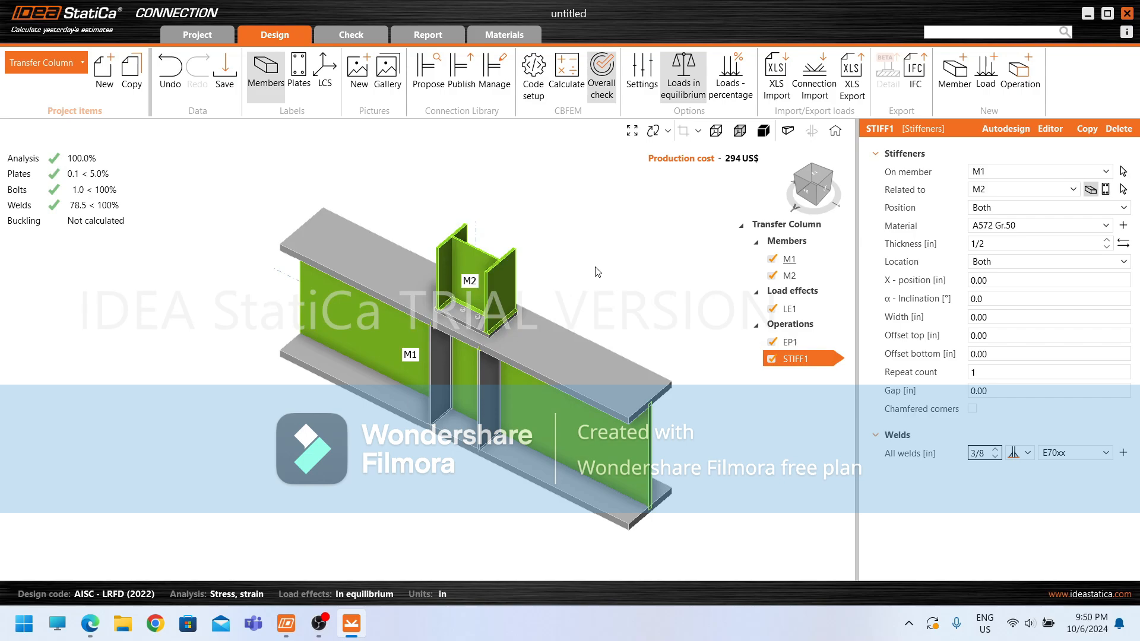
Step: Include the theoretical background in the detailed report and generate it for the stiffened connection
left_click(427, 33)
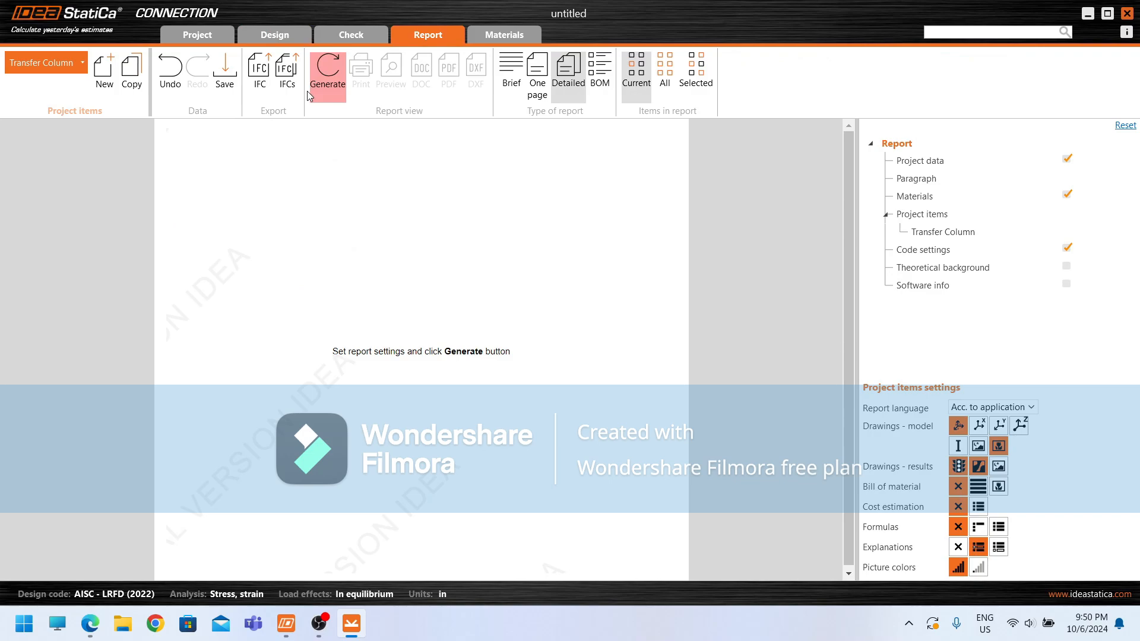
left_click(1068, 267)
left_click(334, 70)
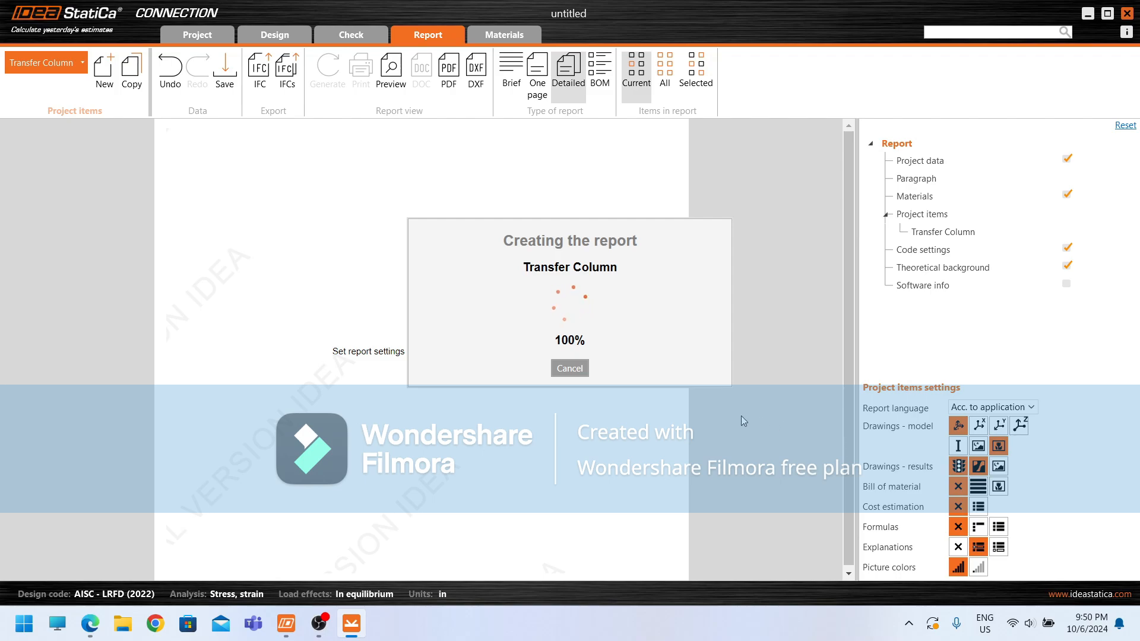
Step: Examine the stiffened connection's report, covering the check summary, plates, stress plots, welds, code settings and theoretical background
scroll(712, 416, "down", 5)
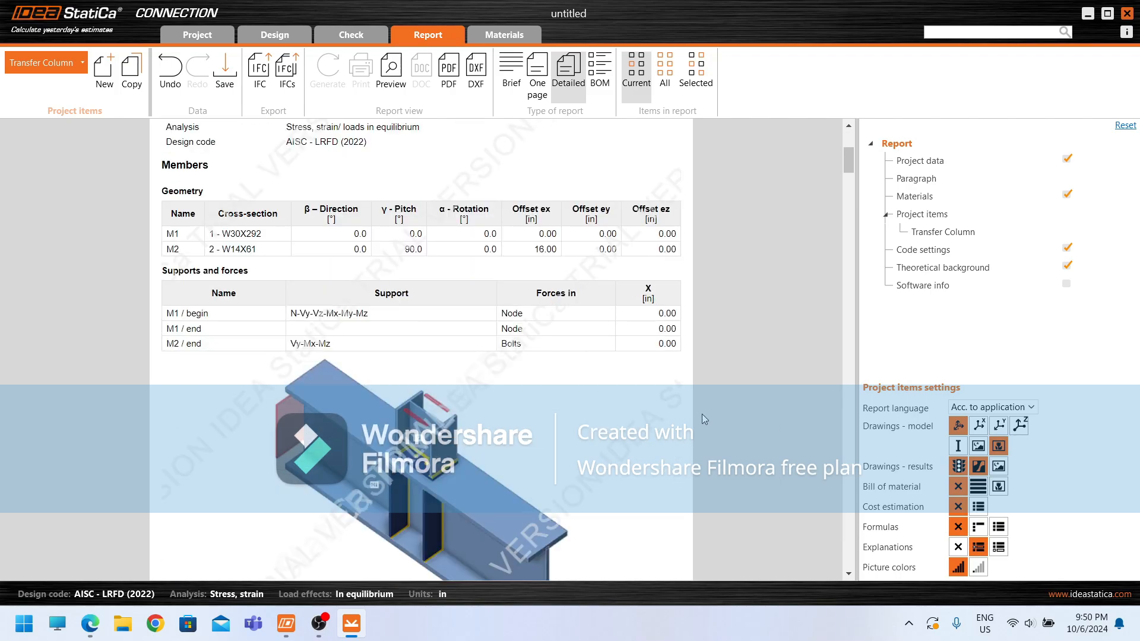
scroll(702, 415, "down", 2)
scroll(702, 415, "down", 8)
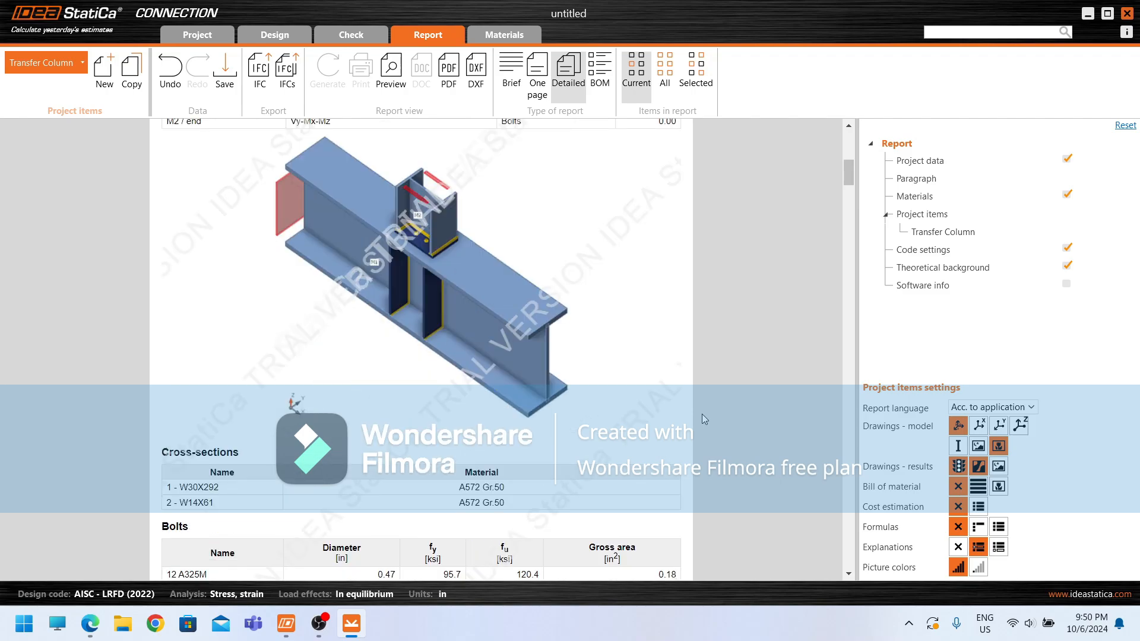
scroll(702, 414, "down", 14)
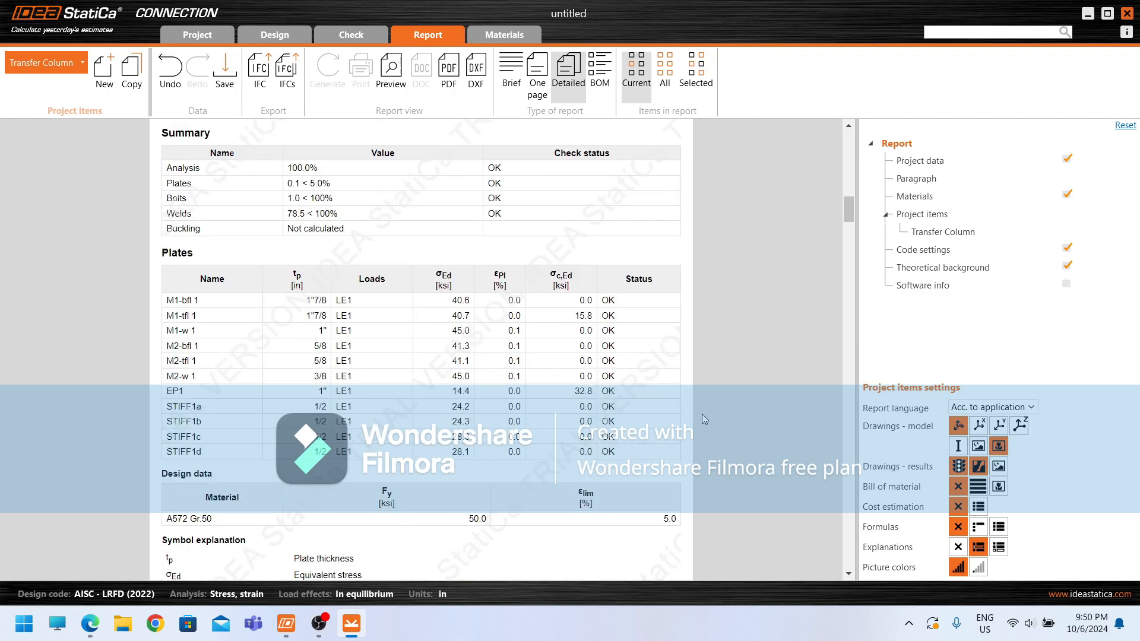
scroll(701, 417, "down", 20)
scroll(702, 415, "down", 14)
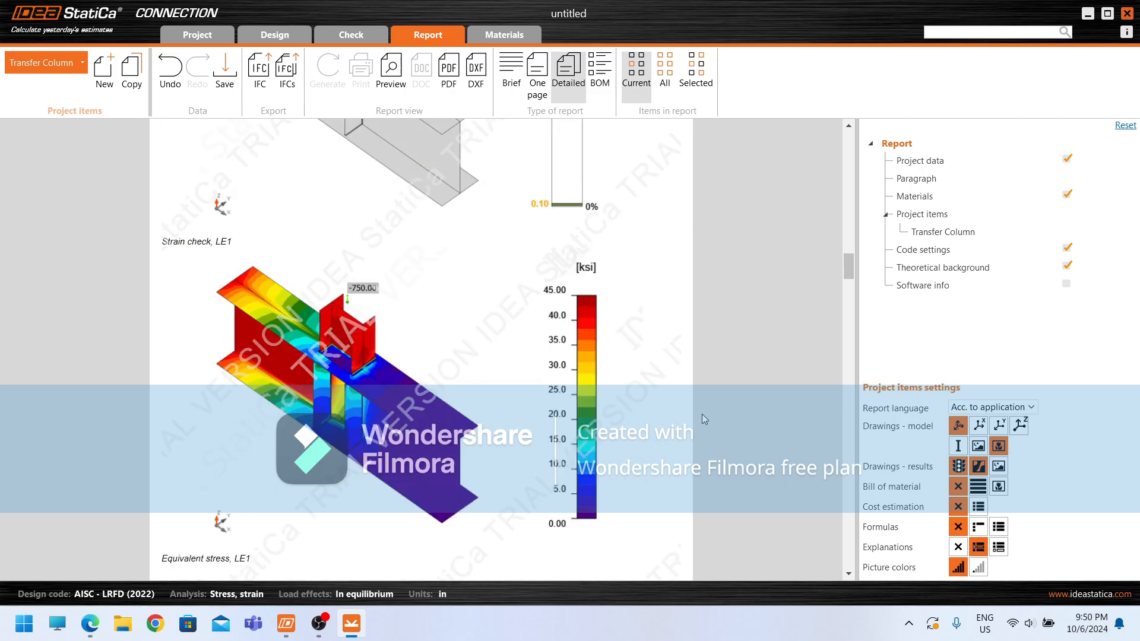
scroll(701, 414, "down", 6)
scroll(702, 414, "down", 16)
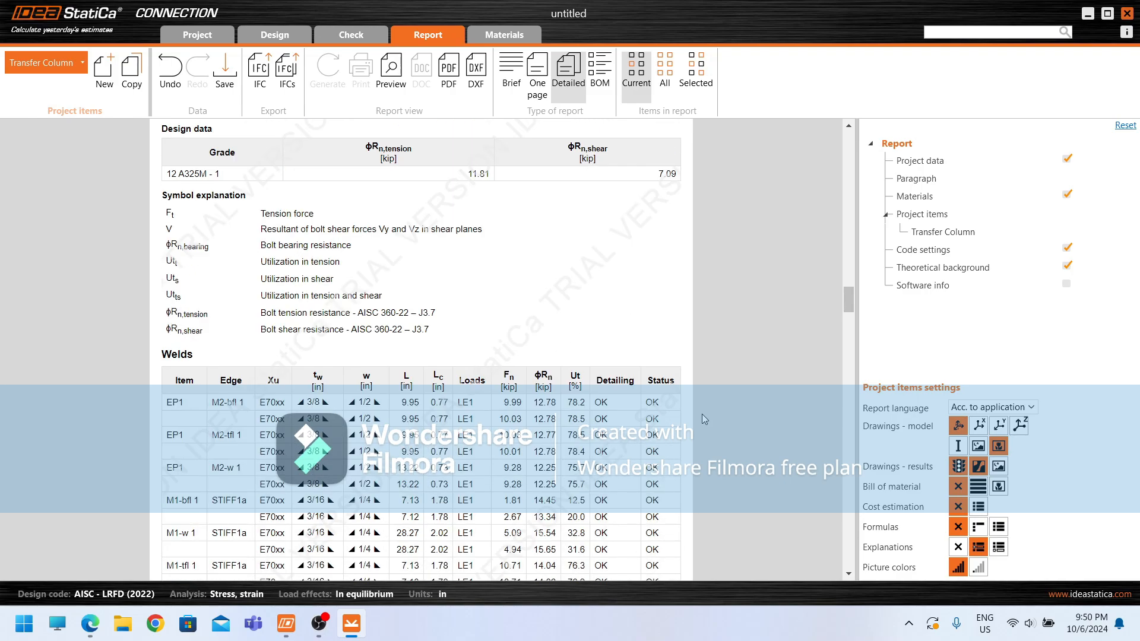
scroll(702, 415, "down", 10)
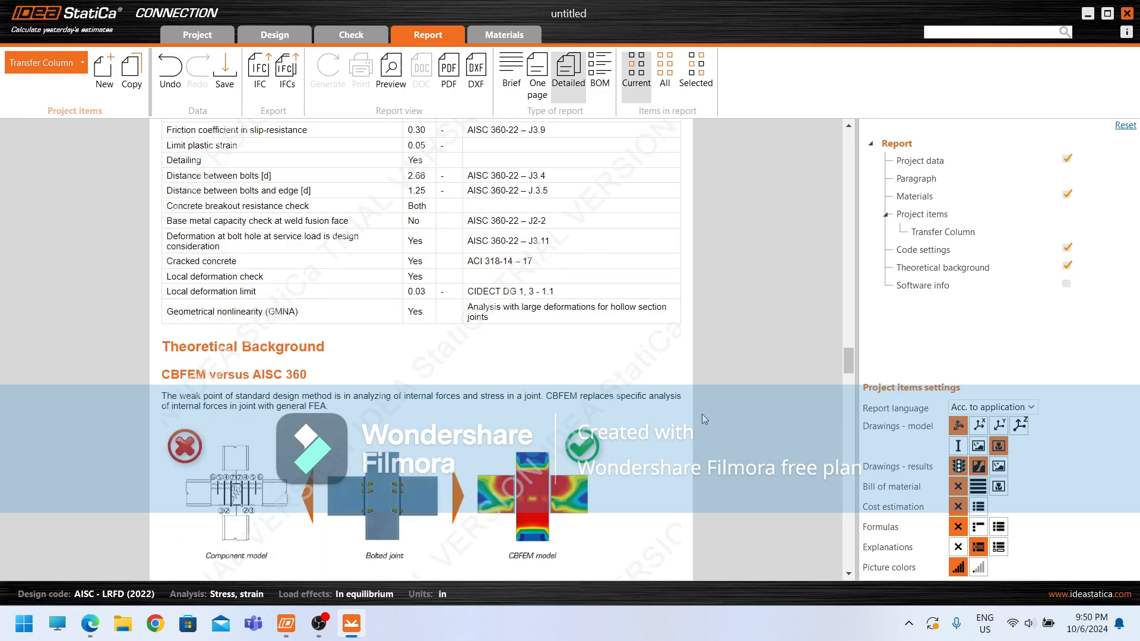
scroll(702, 414, "down", 2)
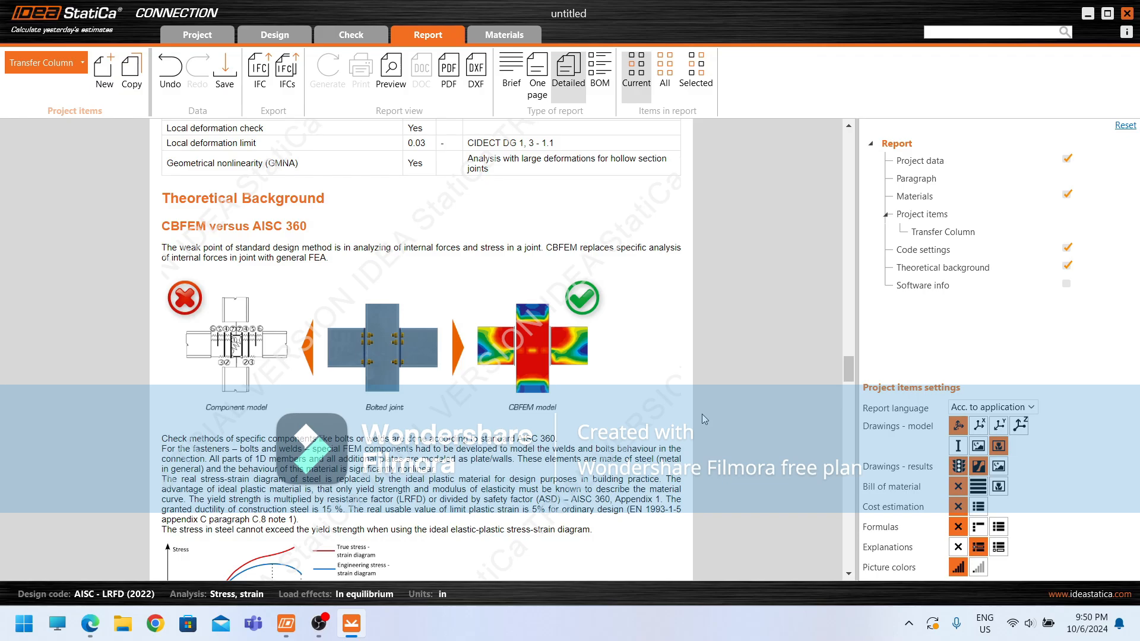
scroll(702, 414, "down", 5)
scroll(703, 419, "up", 20)
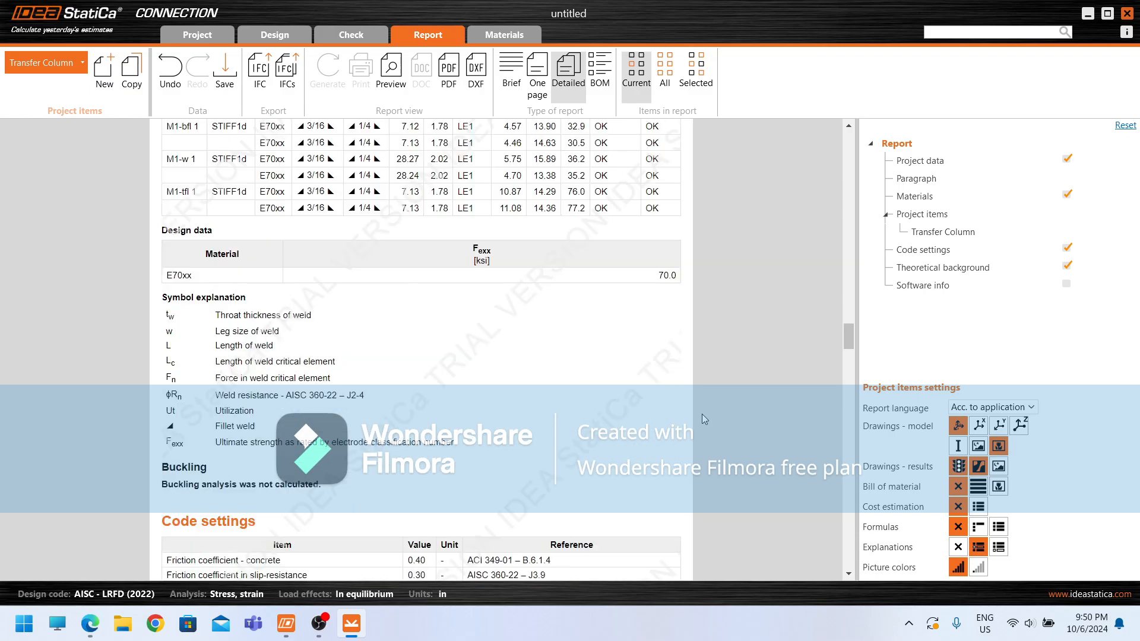
scroll(701, 414, "up", 20)
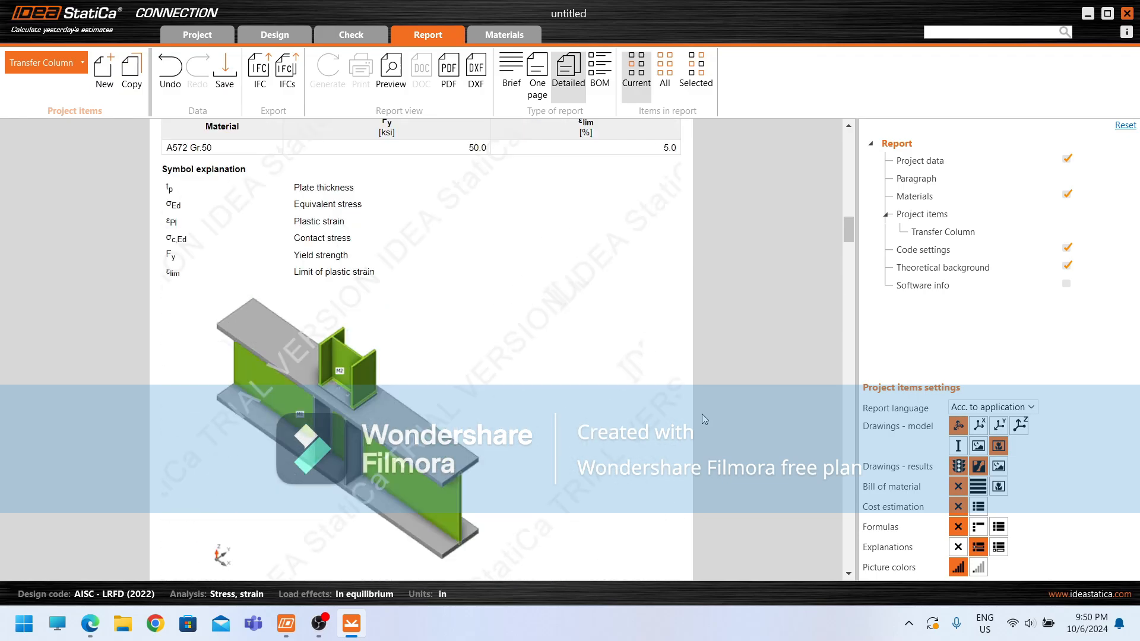
scroll(702, 419, "up", 4)
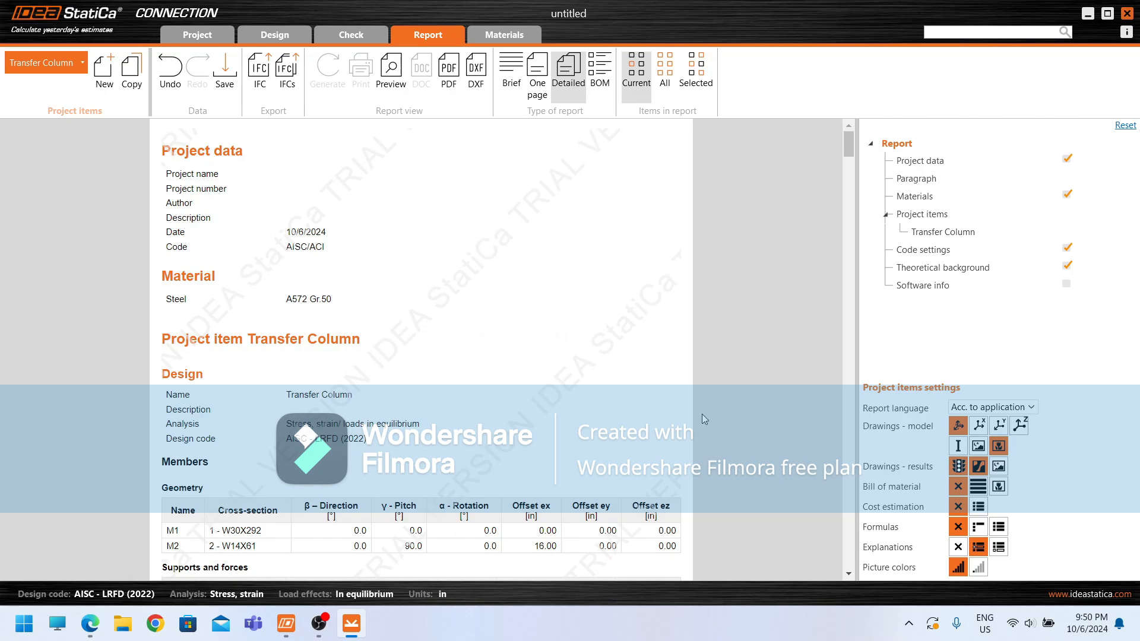
left_click(320, 623)
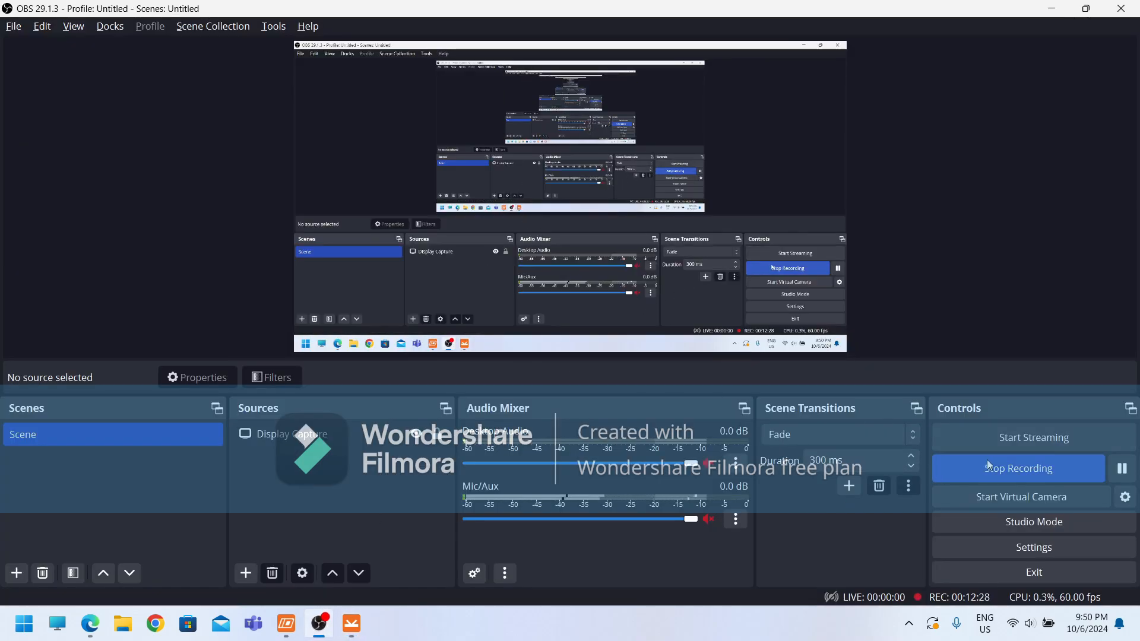